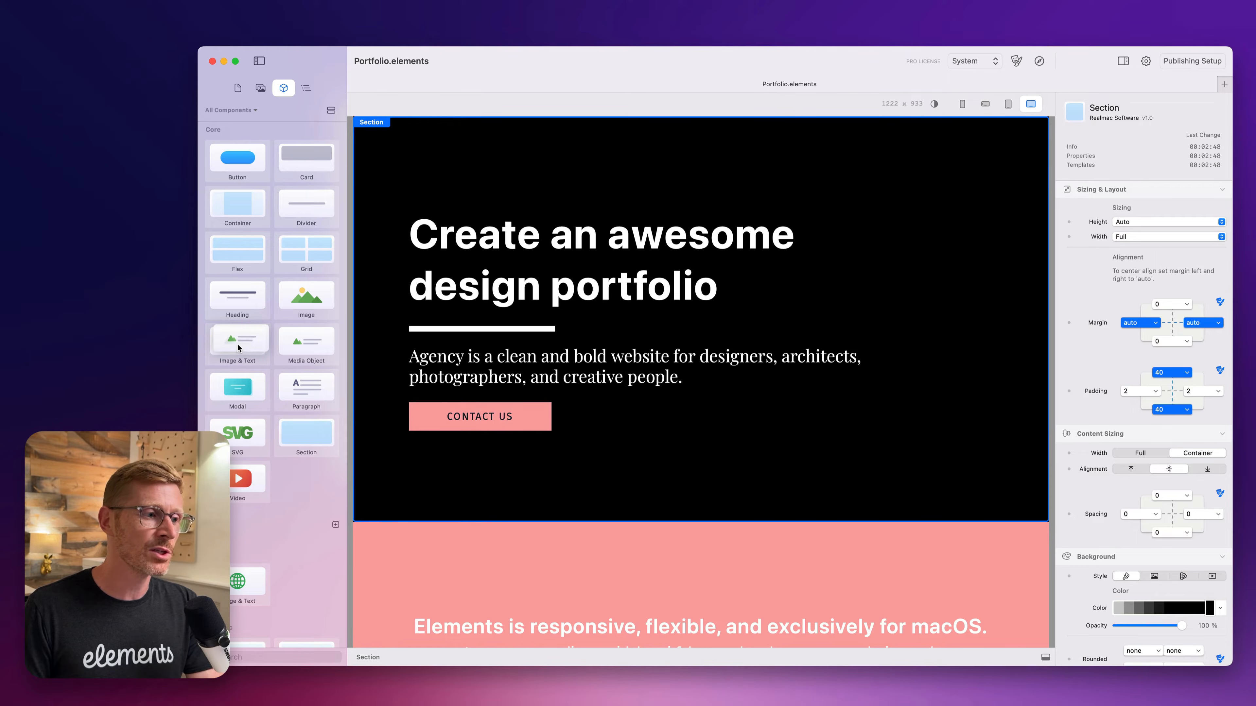
scroll(642, 475, down, 5)
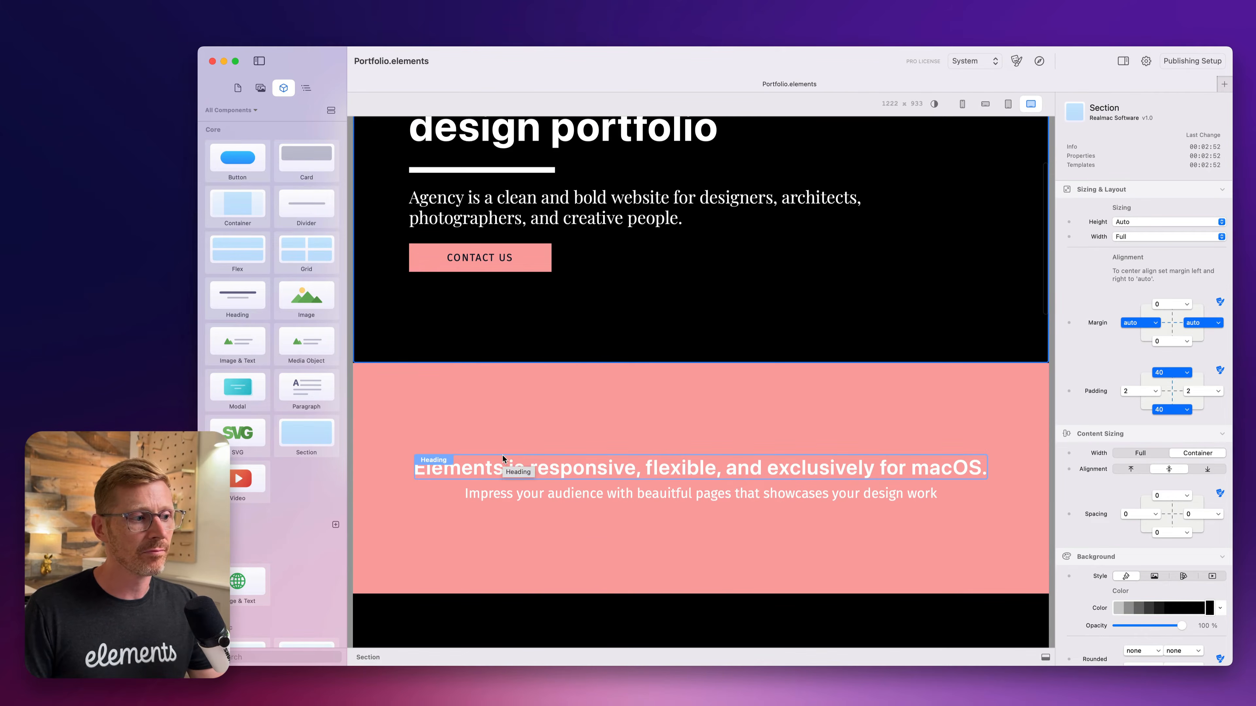
scroll(500, 452, down, 8)
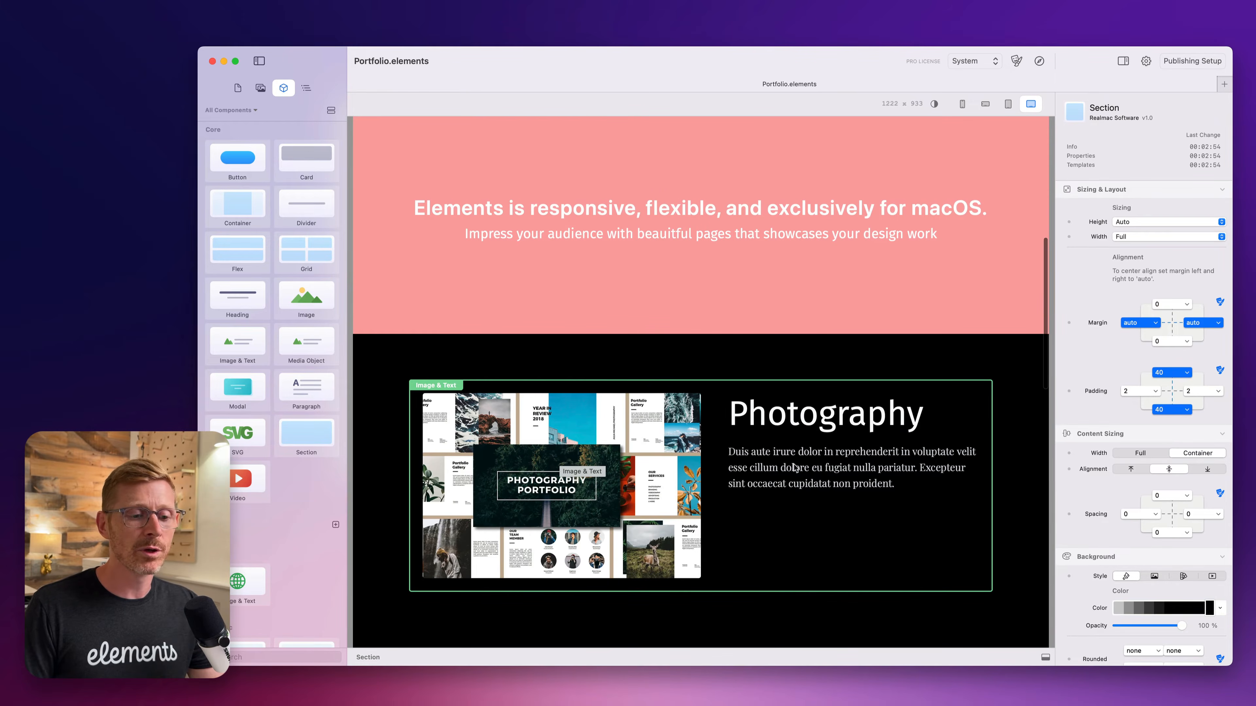
scroll(781, 472, down, 7)
scroll(711, 500, up, 20)
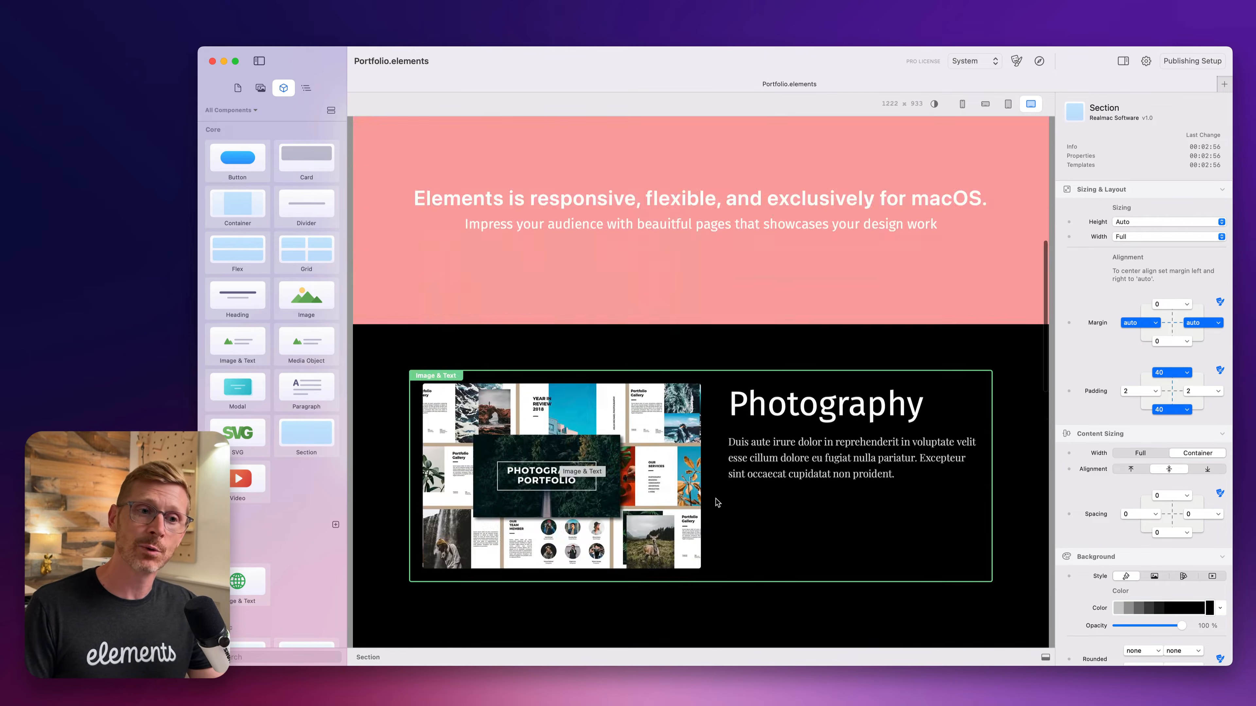
Open the Cafe page and place a Section component on its empty canvas.
click(238, 88)
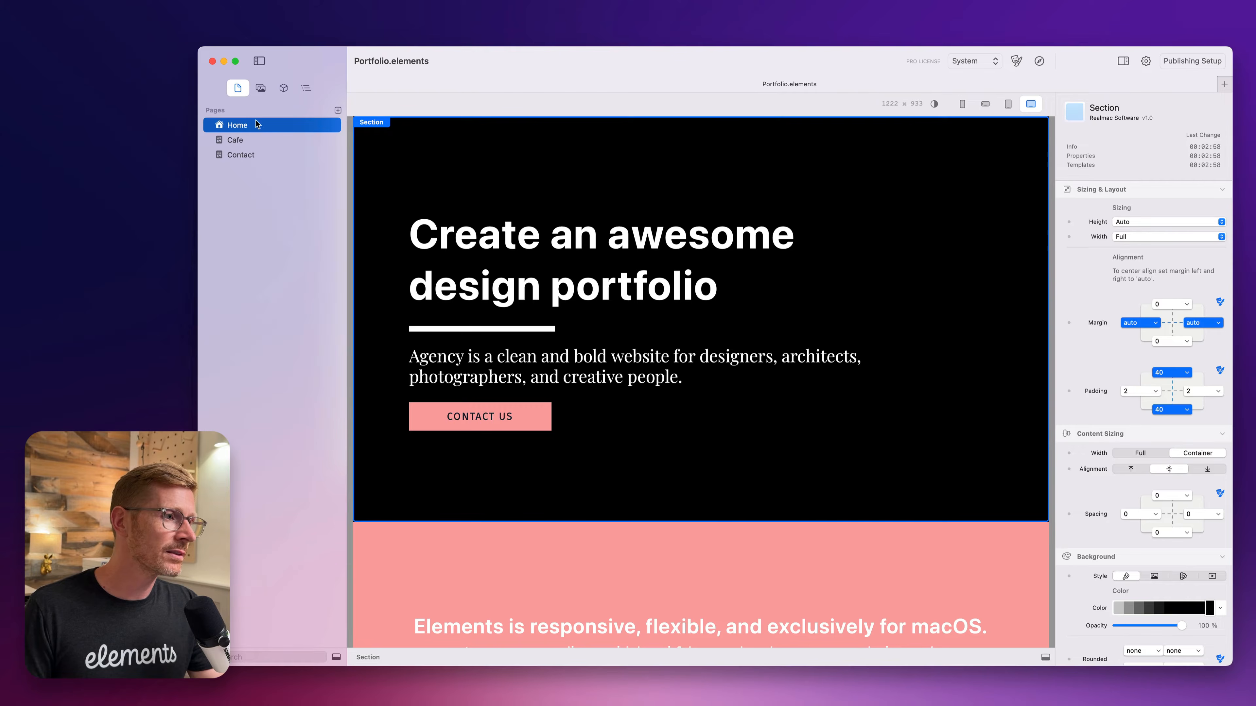
click(257, 140)
click(283, 89)
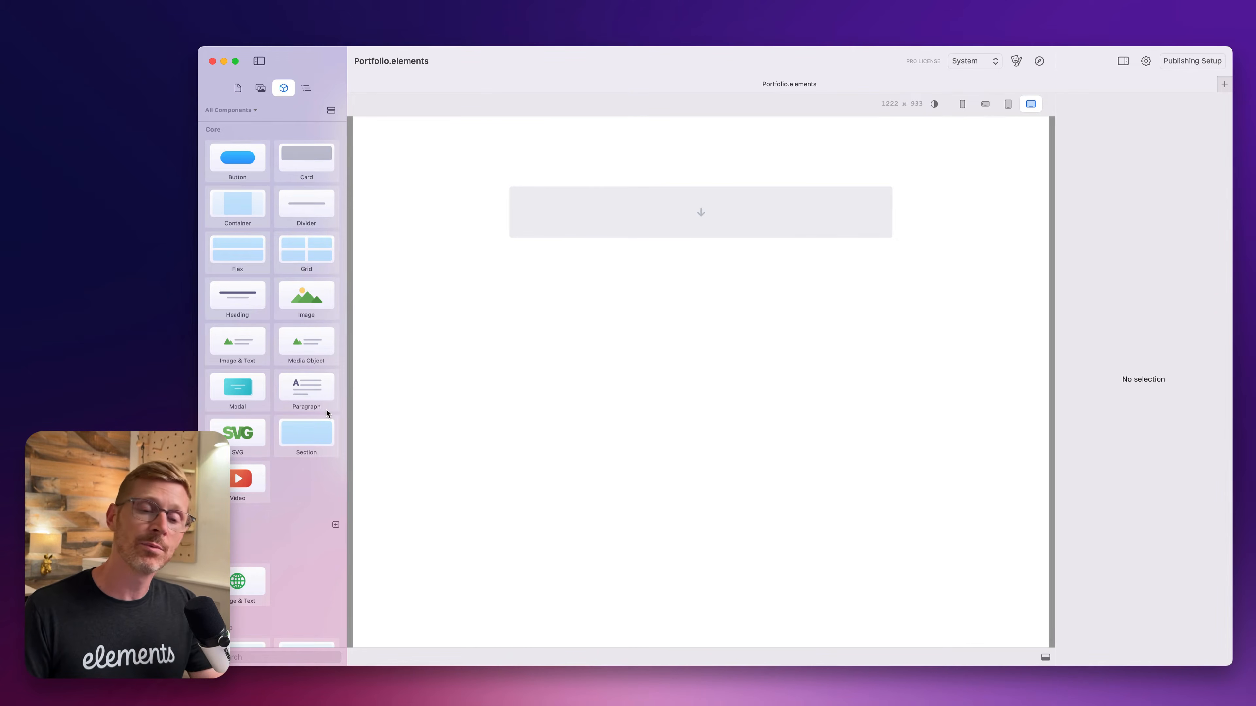
drag(307, 435, 722, 197)
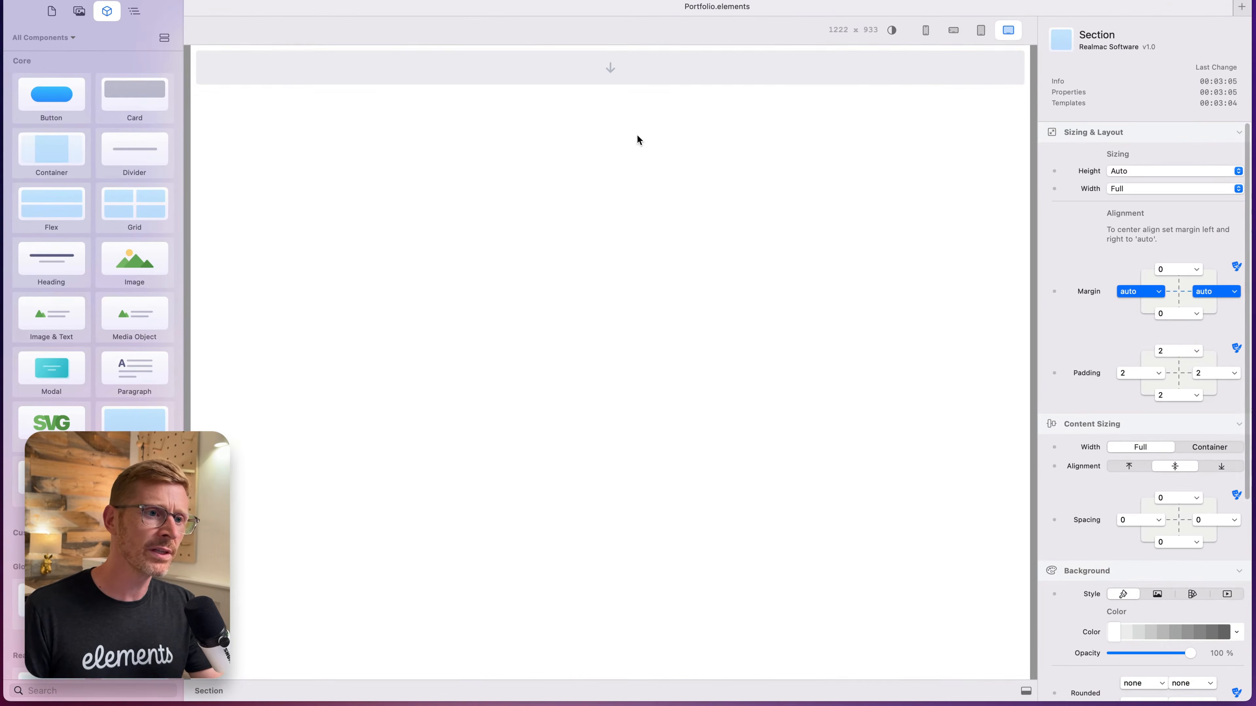
click(613, 70)
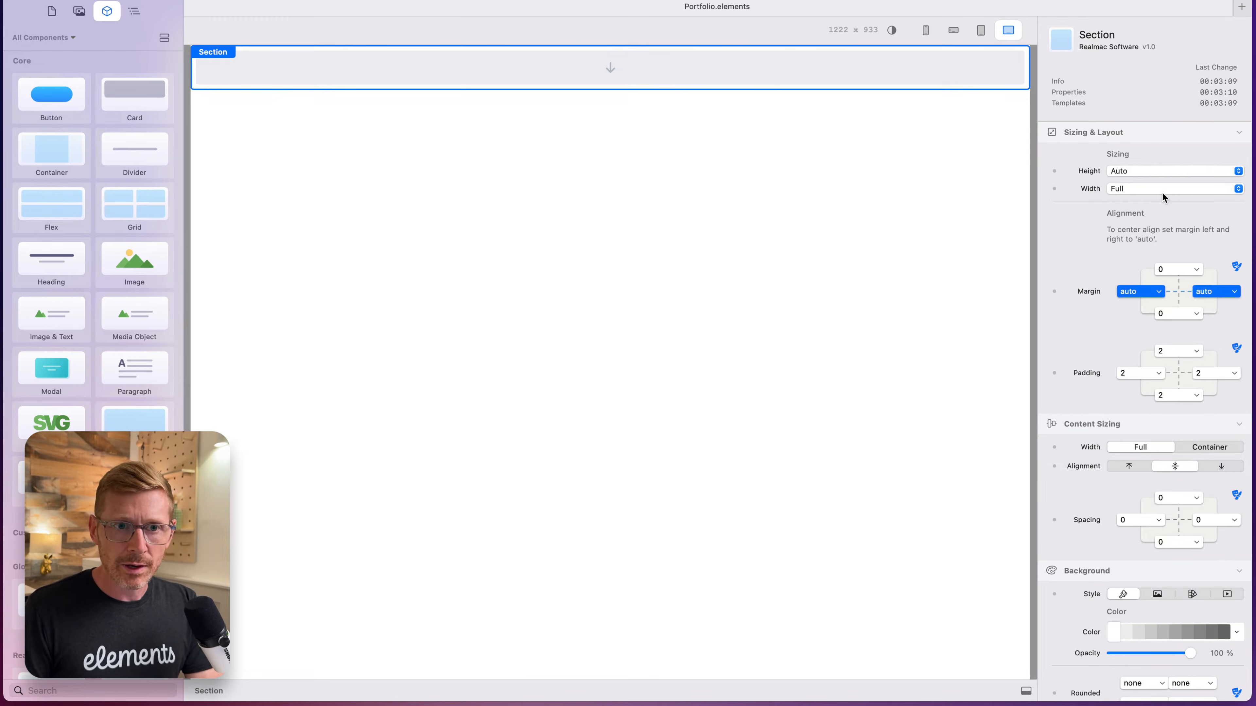
Set the section's height to Screen and fill its background with a mid-grey color.
click(1147, 172)
click(1153, 209)
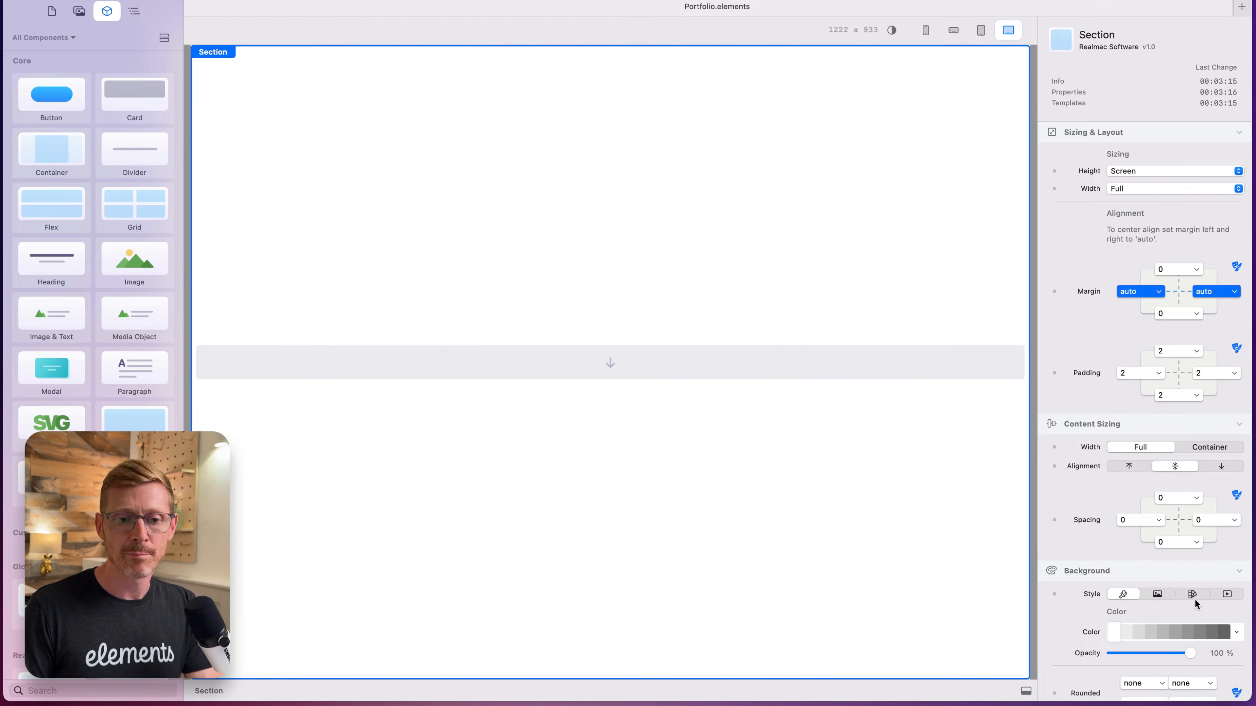
click(1148, 634)
click(1188, 628)
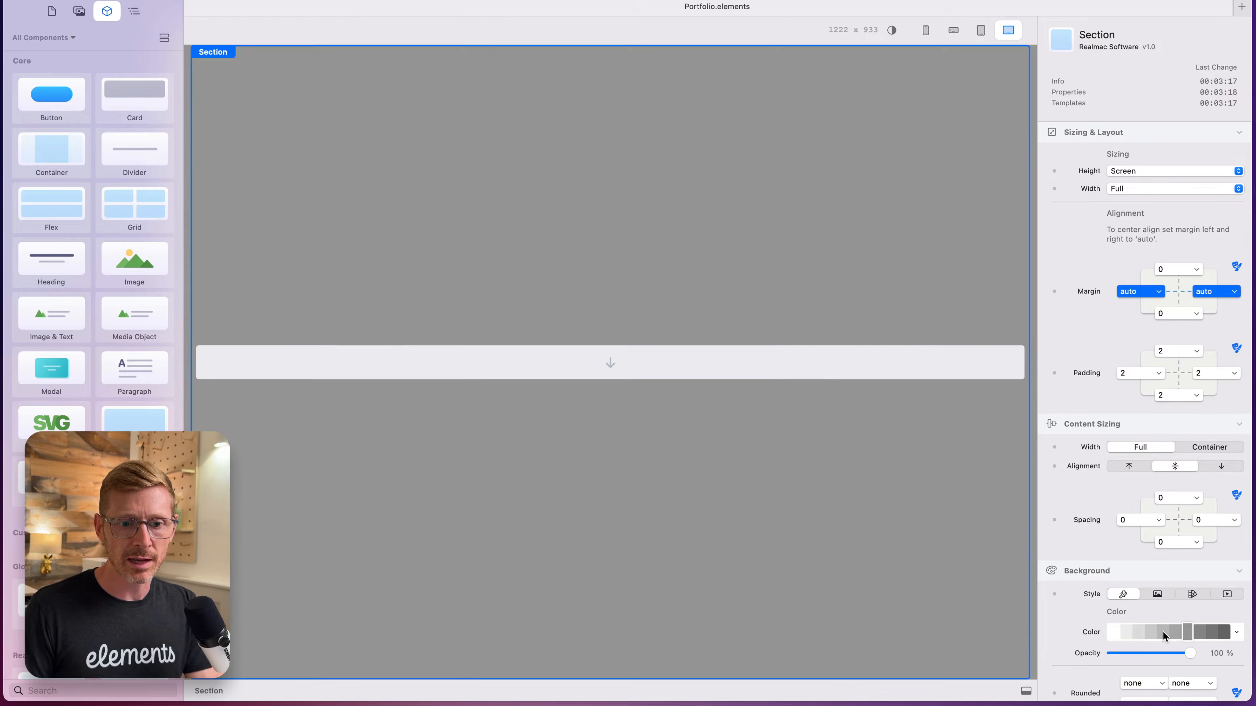
click(1163, 634)
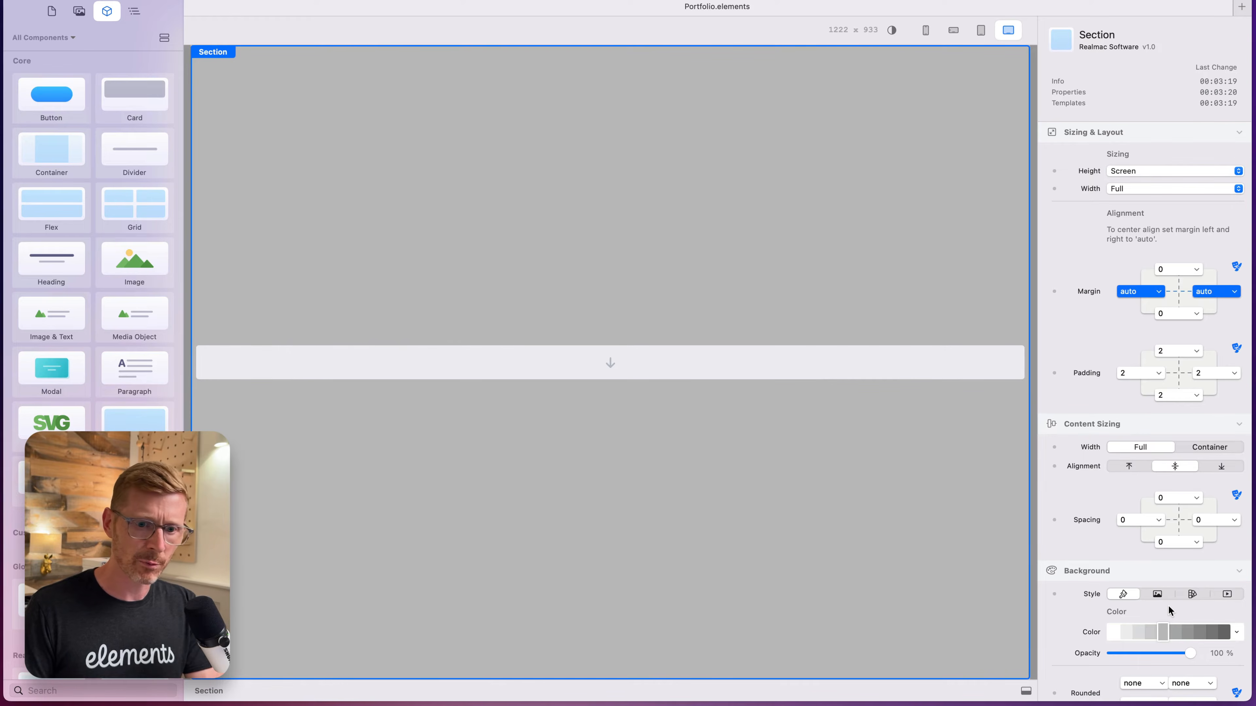
scroll(1169, 611, down, 1)
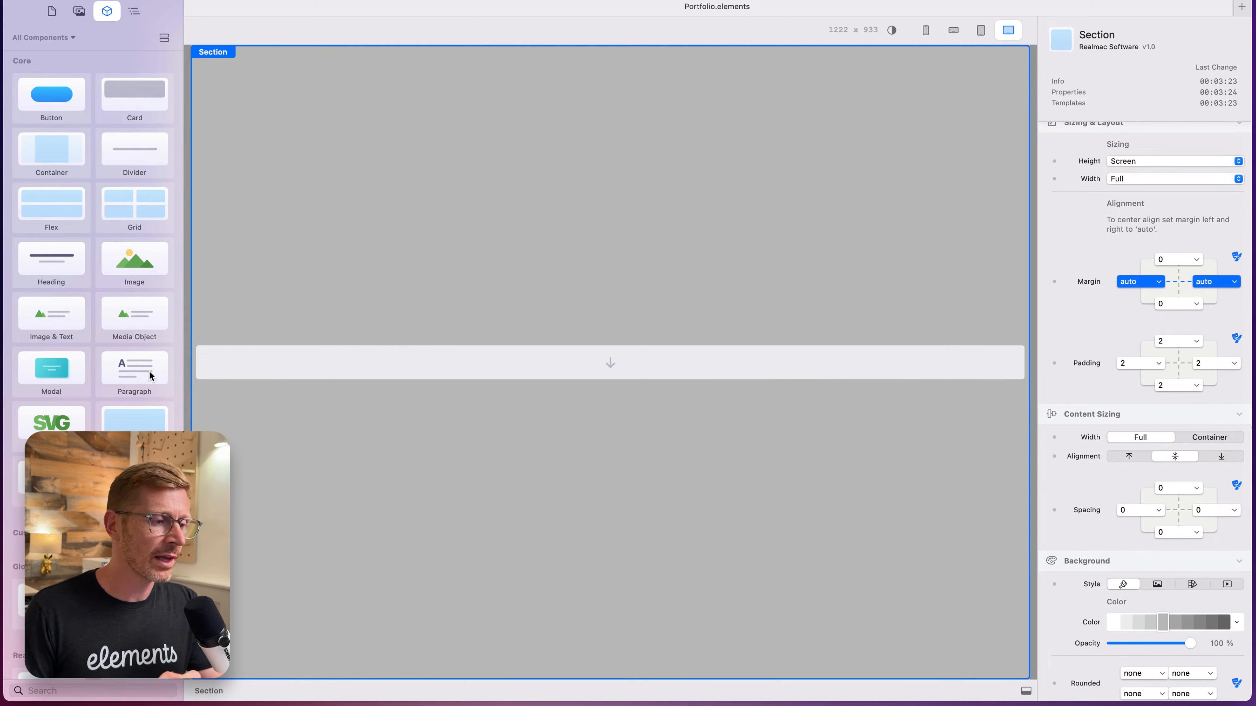
Add a Paragraph and a Container to the section and nest the paragraph inside the container.
drag(150, 376, 499, 367)
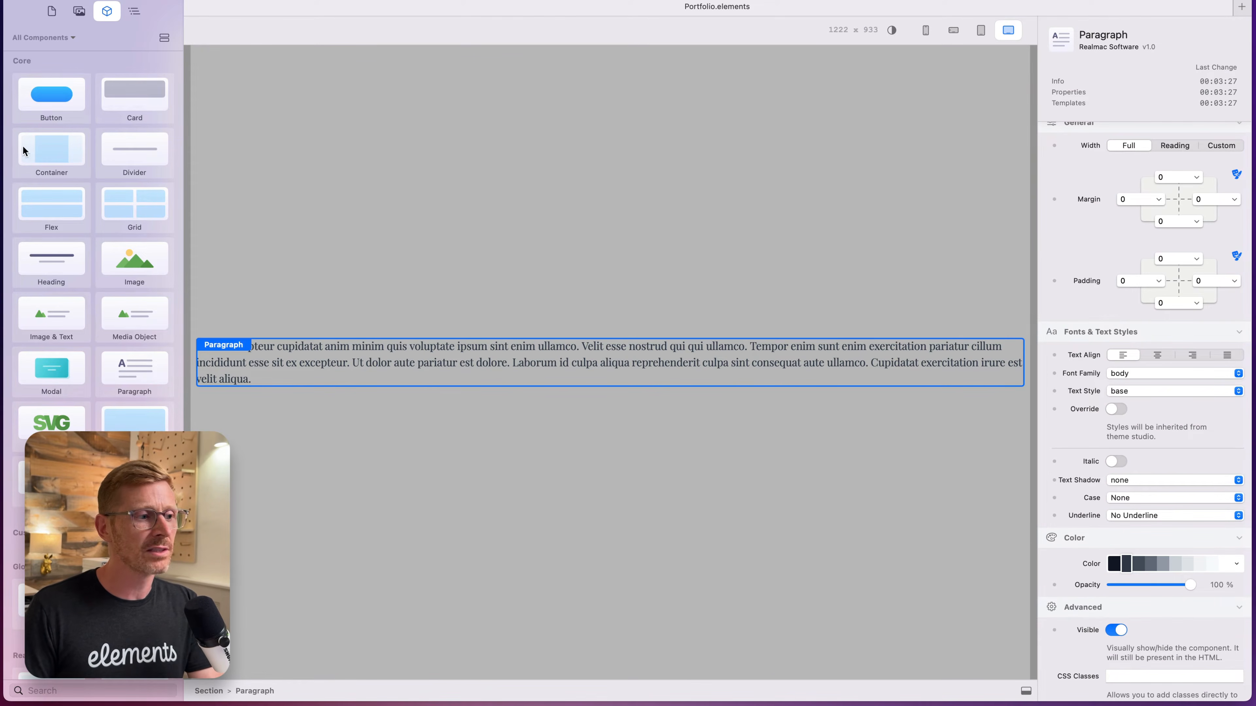
drag(56, 151, 707, 347)
drag(530, 380, 590, 342)
Move the paragraph out of the container to sit directly in the section, and delete the empty container.
click(134, 11)
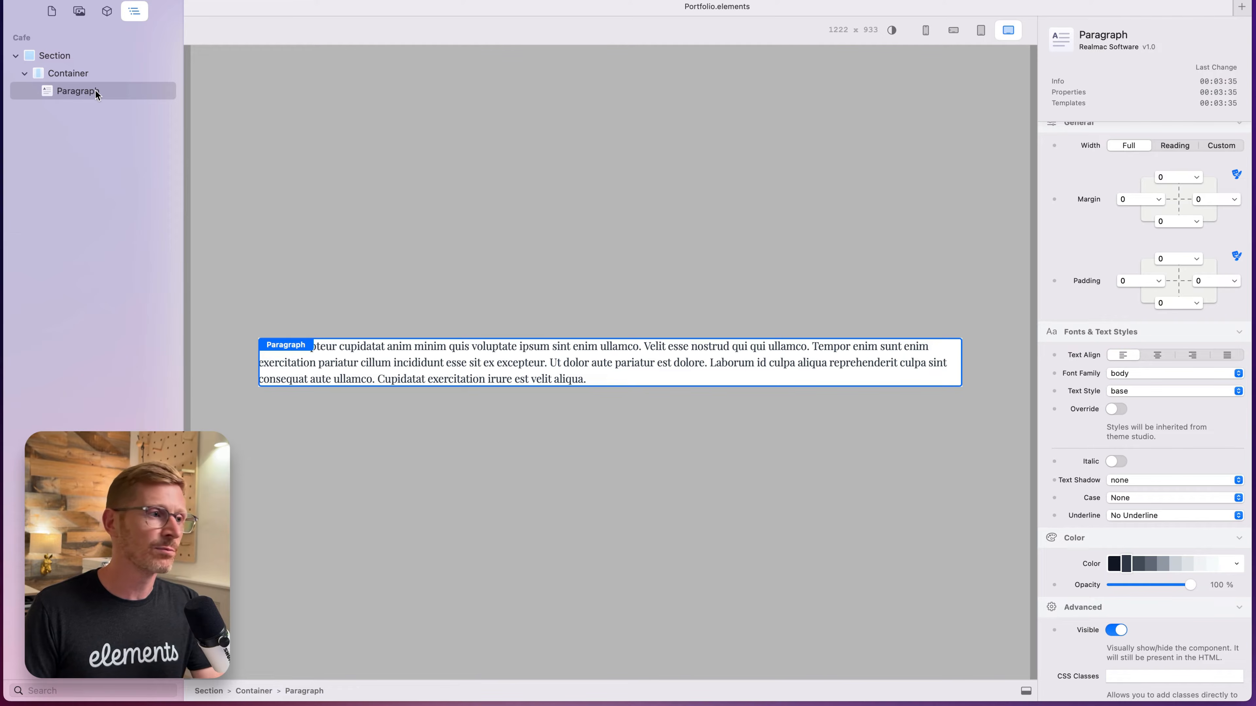
drag(88, 97, 67, 67)
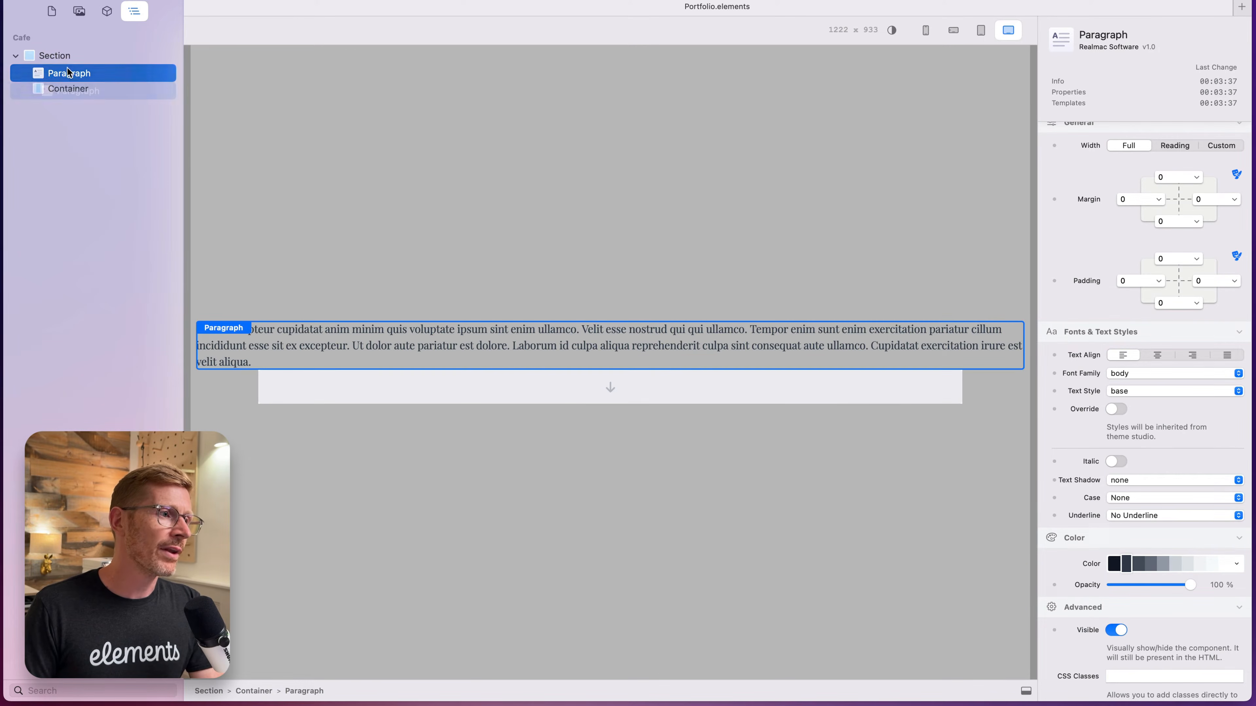
right_click(68, 89)
click(107, 283)
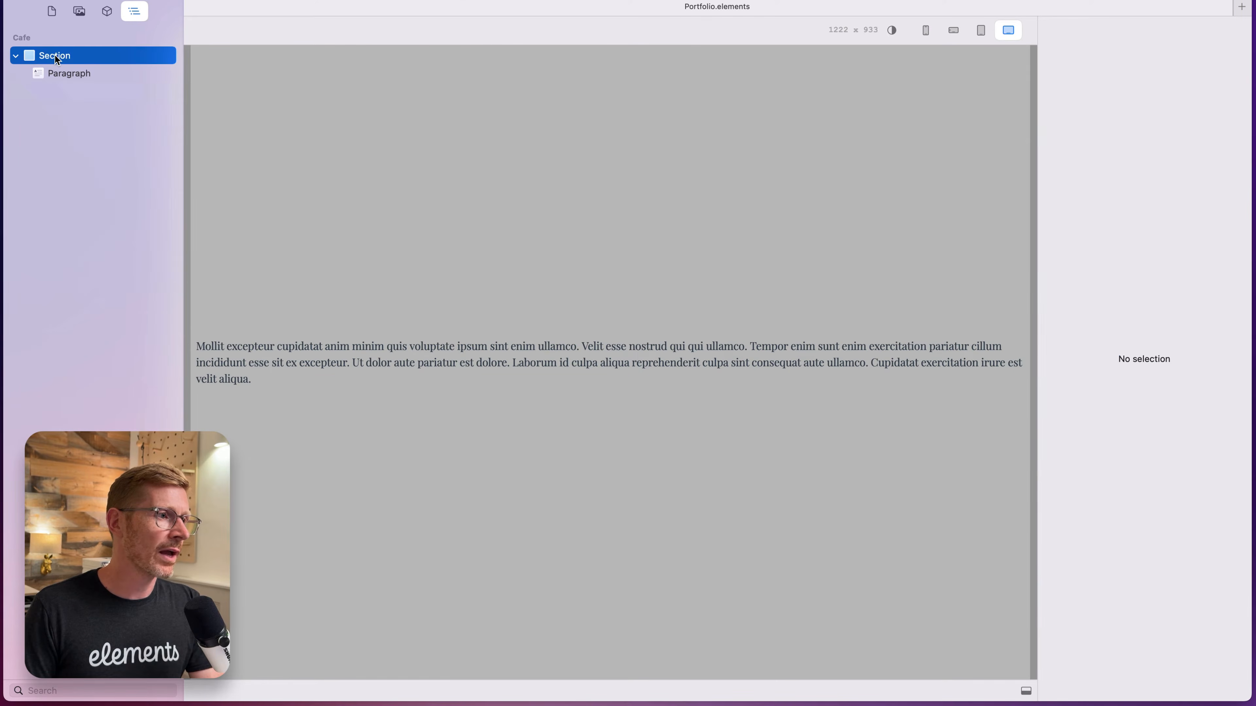
Set the section's content sizing width to Container.
click(77, 74)
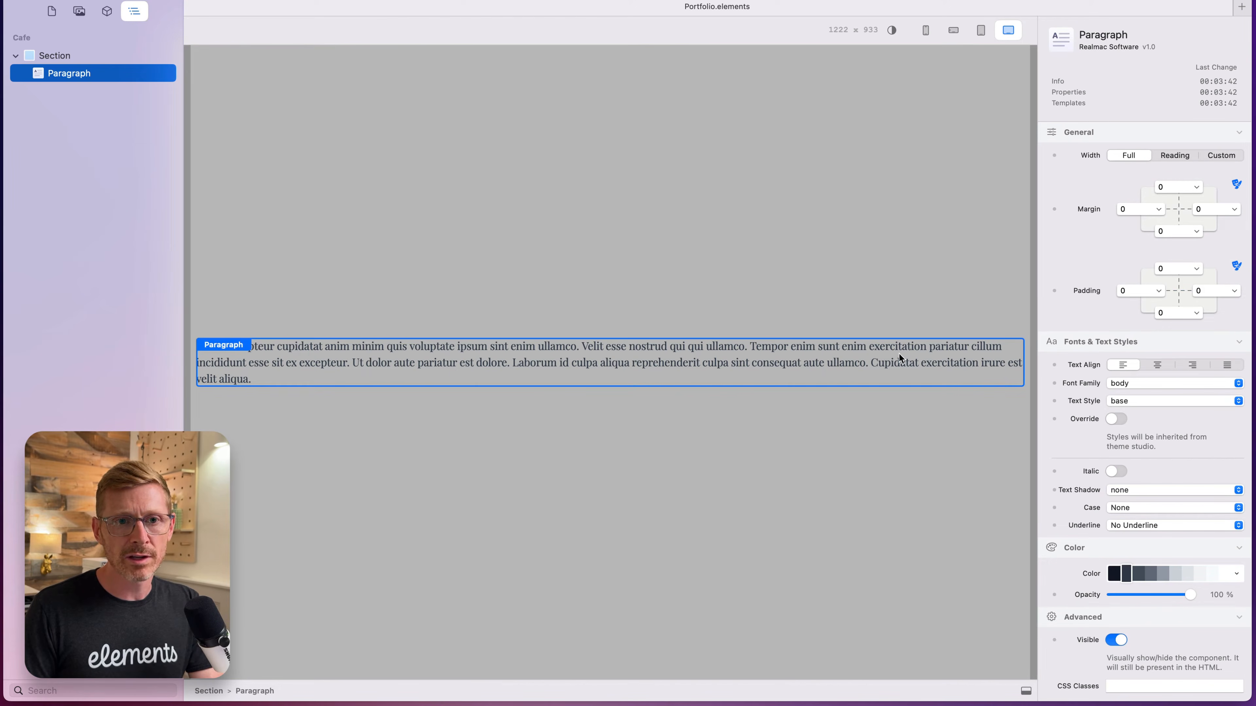
scroll(1100, 411, down, 2)
click(820, 239)
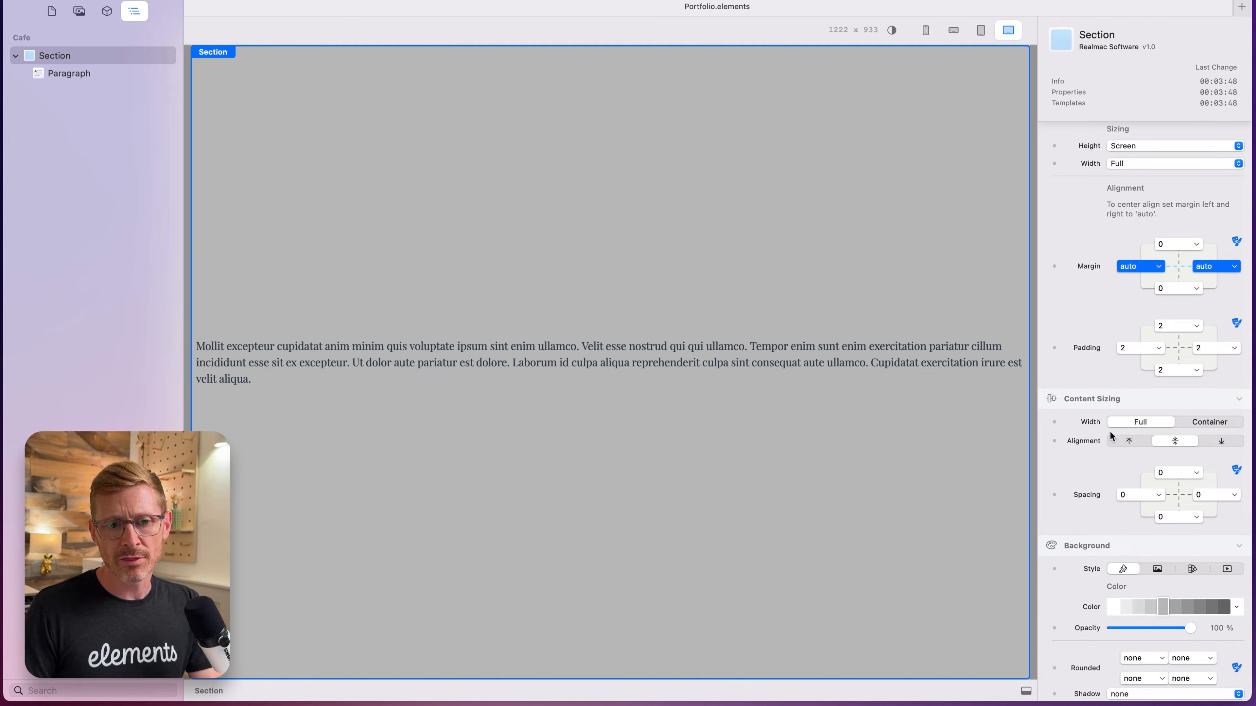
click(1196, 424)
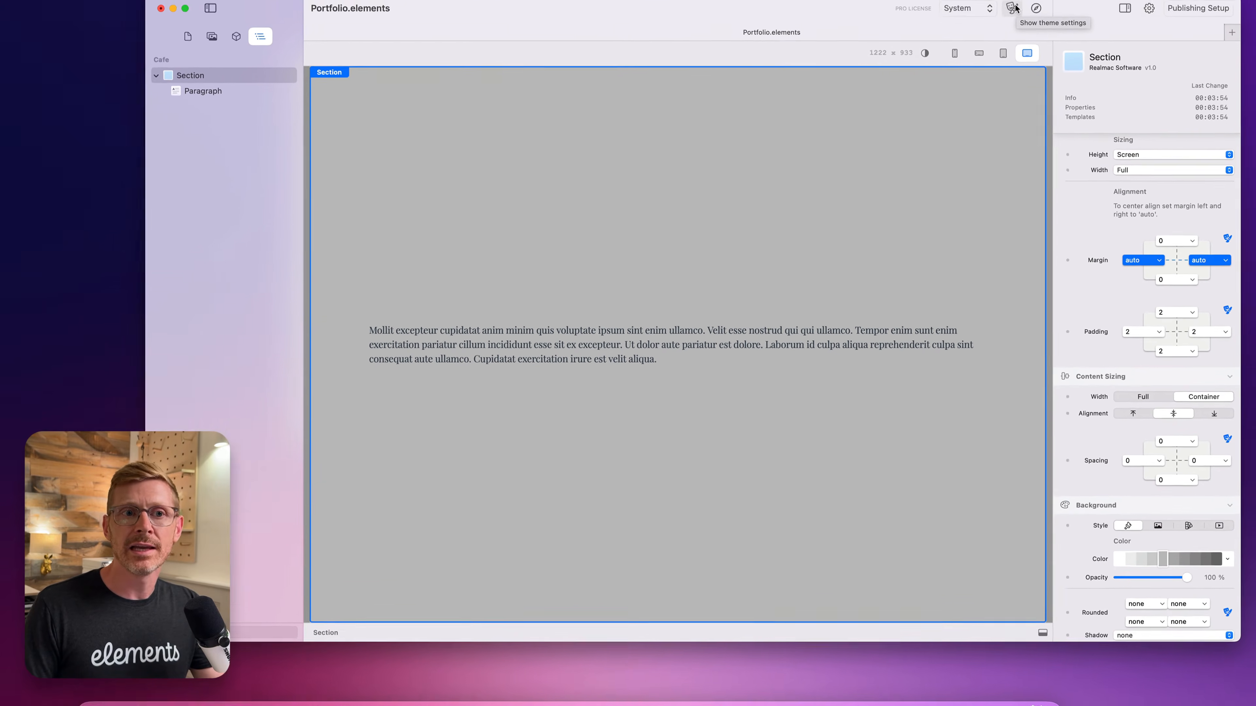
Examine the responsive breakpoints and container widths in the theme's Screens settings.
click(1014, 10)
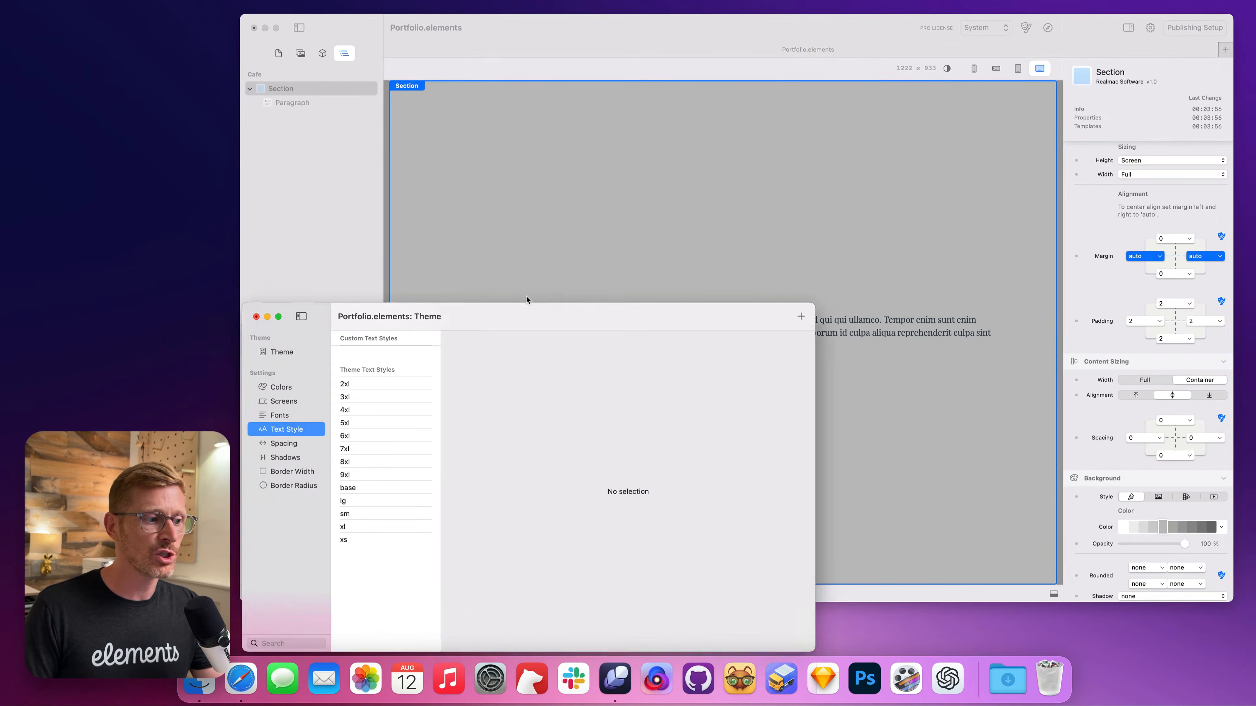
click(377, 327)
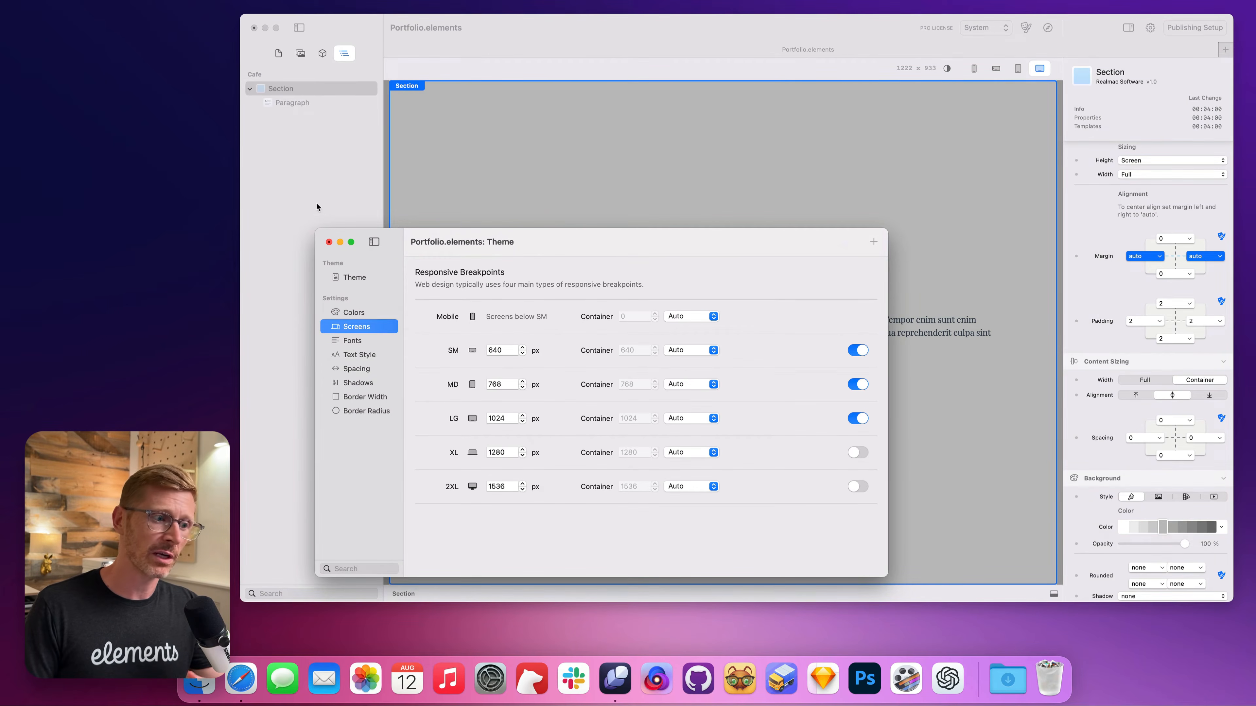
click(329, 242)
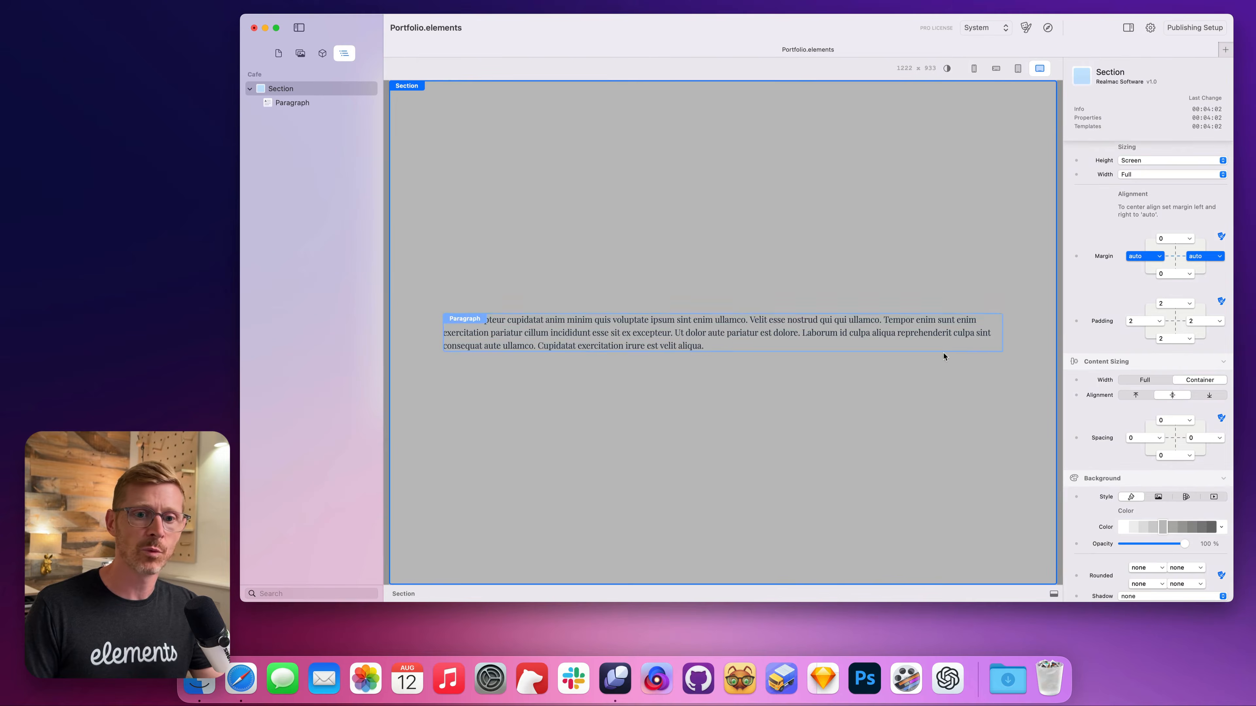
Delete the paragraph from the section and reselect the section.
click(766, 326)
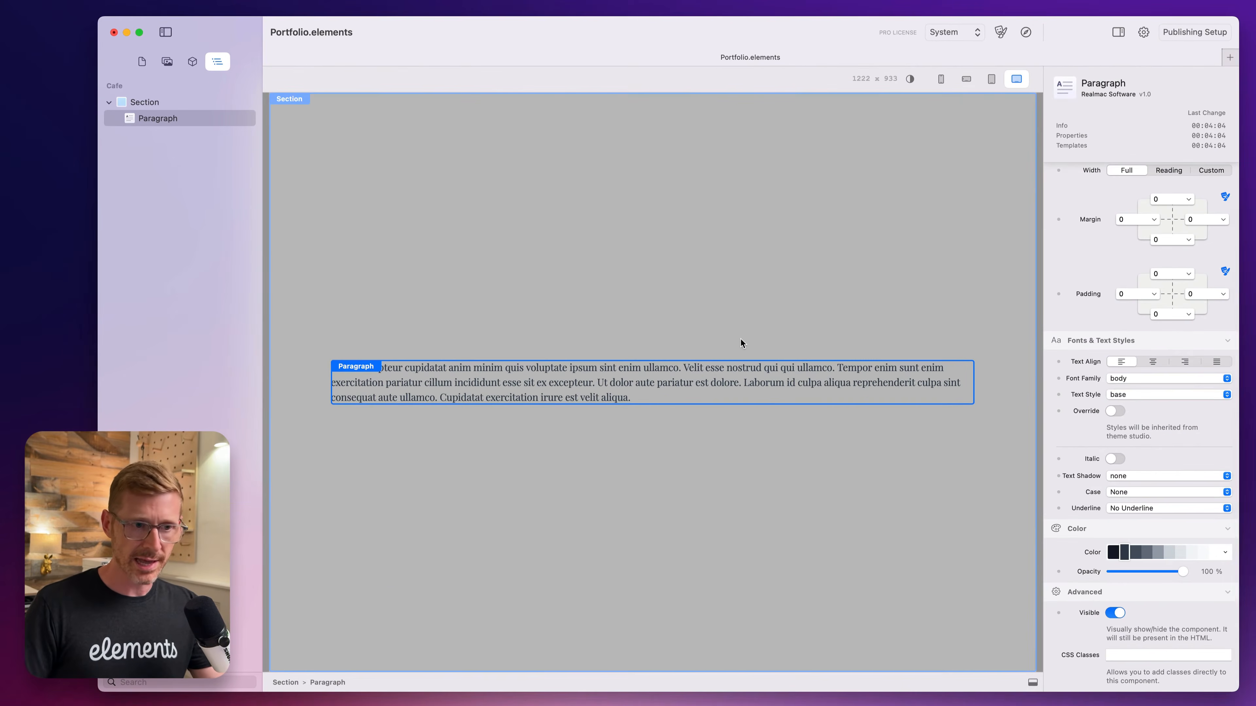
key(Delete)
click(716, 317)
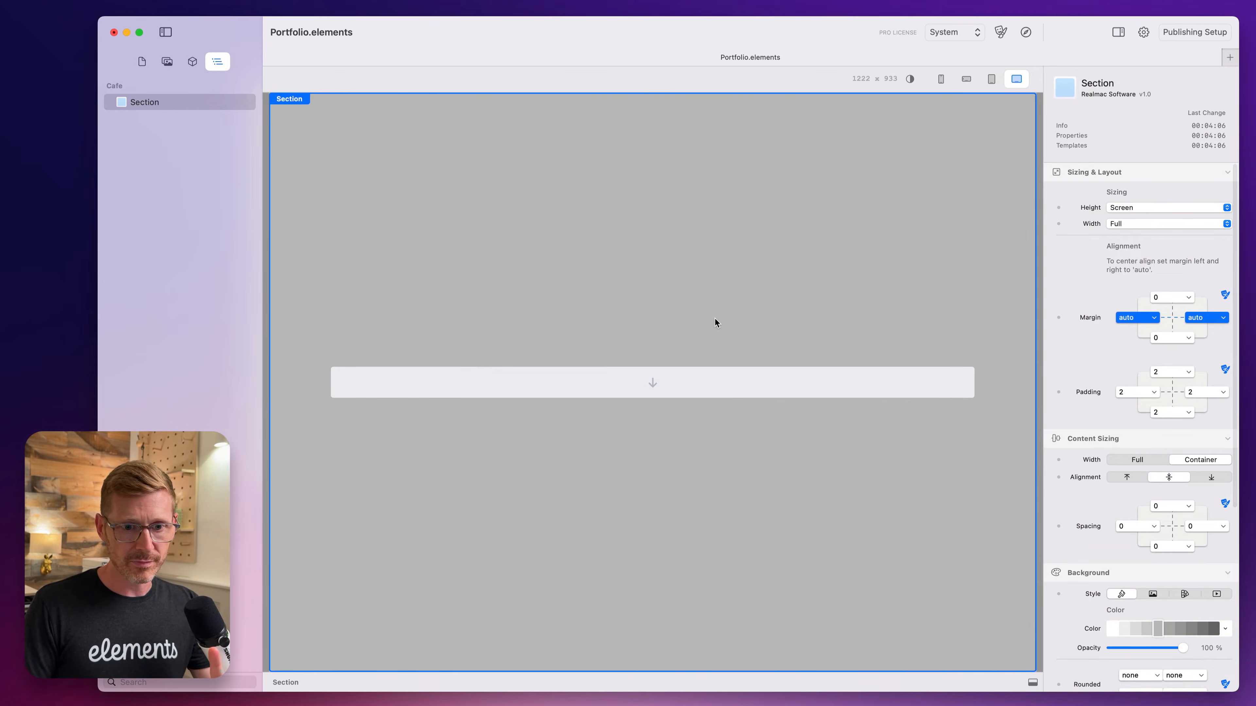
Switch the section's background style to image and use cafe.jpeg from the banners resources.
click(1152, 596)
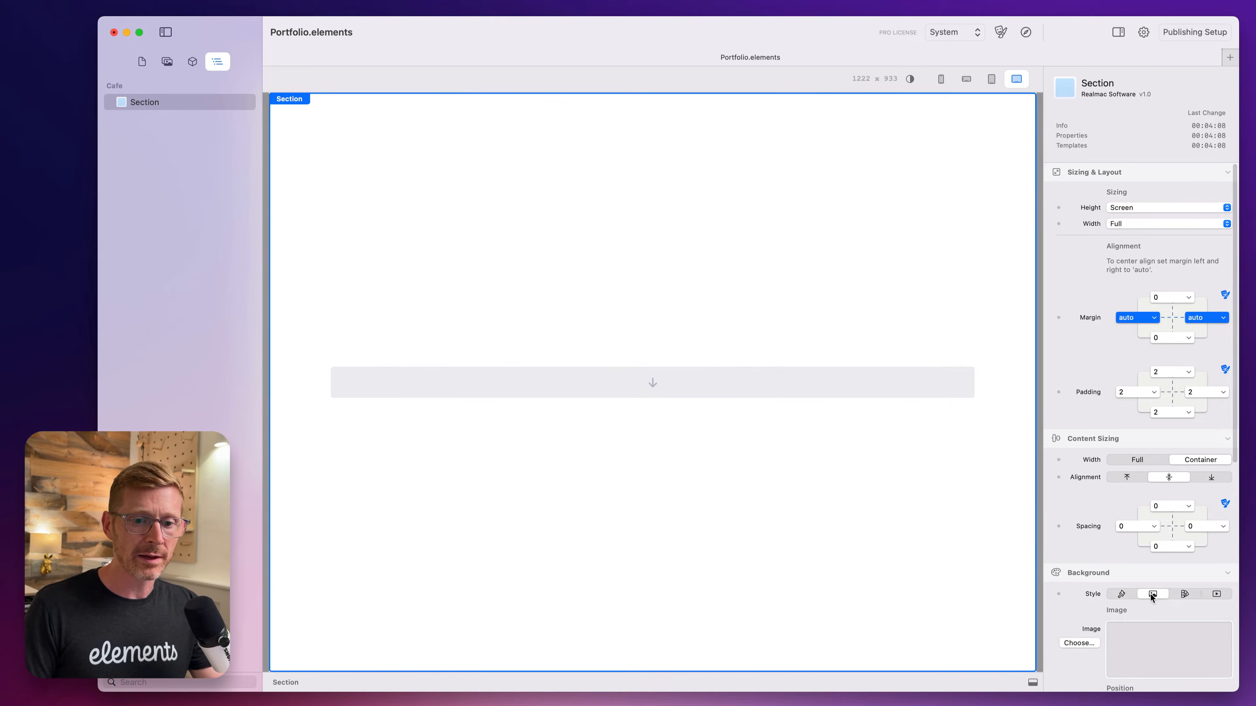
click(167, 61)
drag(148, 150, 1140, 663)
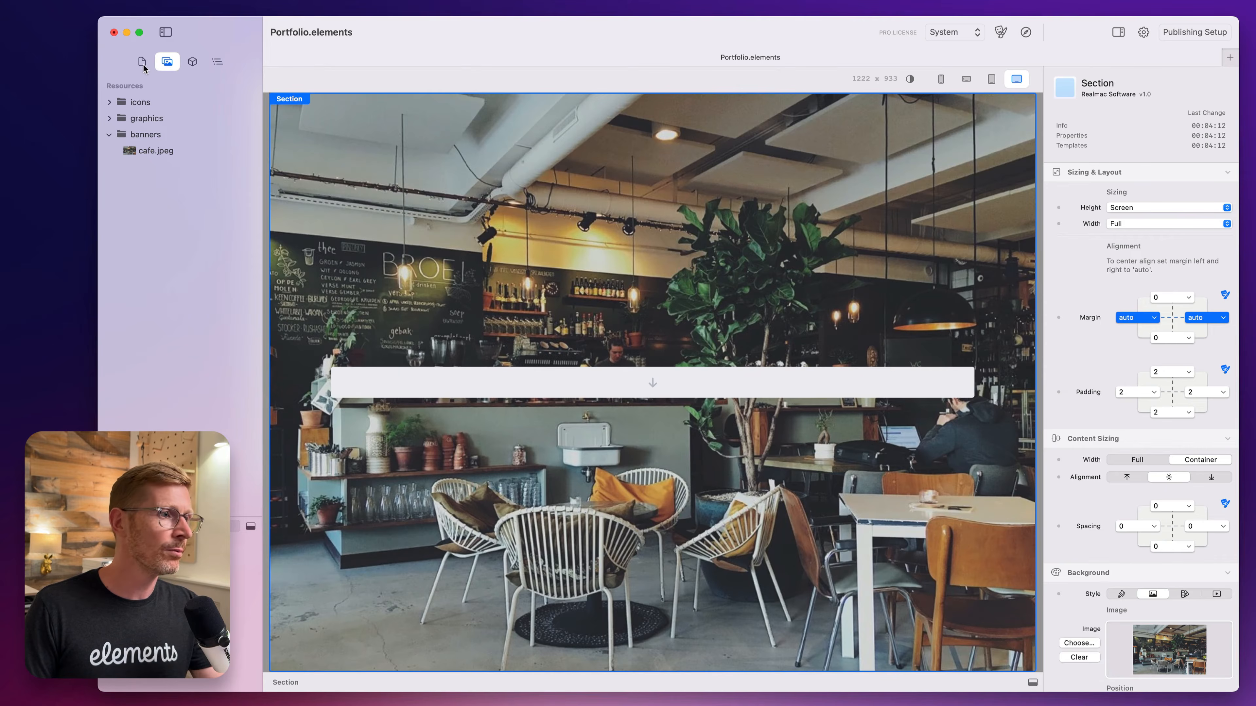
Add a Heading component inside the section and color its text white.
click(186, 62)
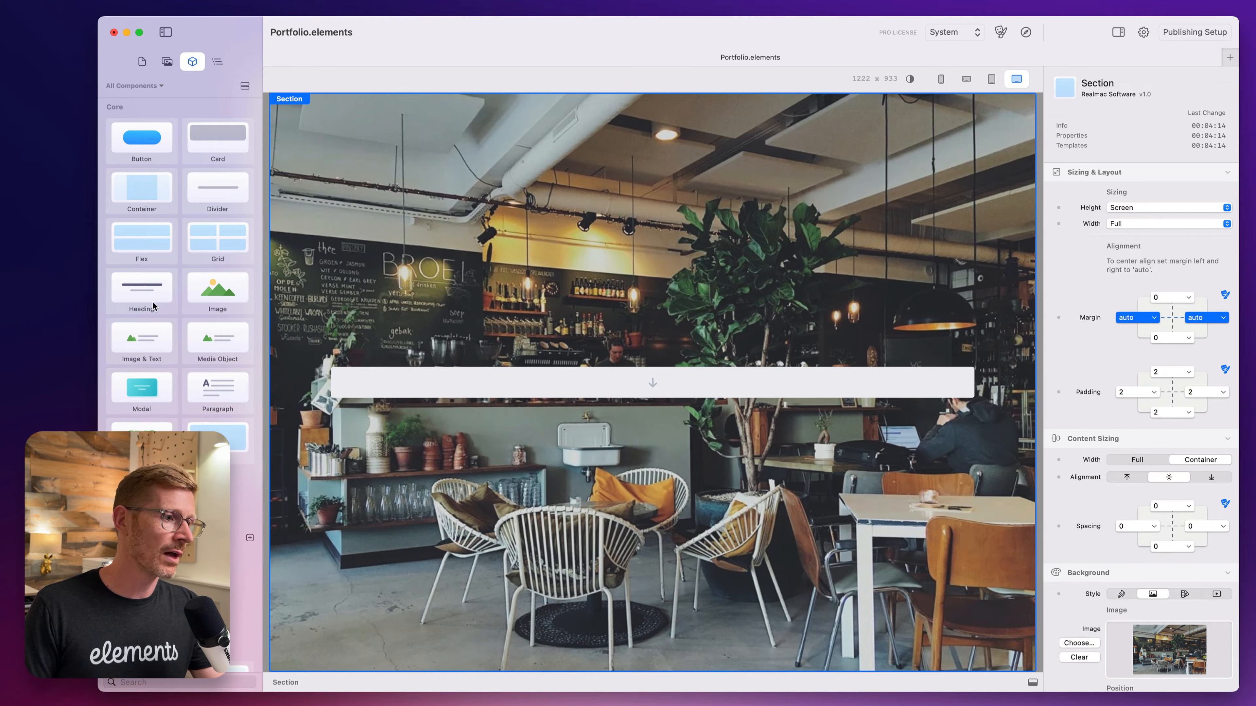
drag(153, 305, 694, 384)
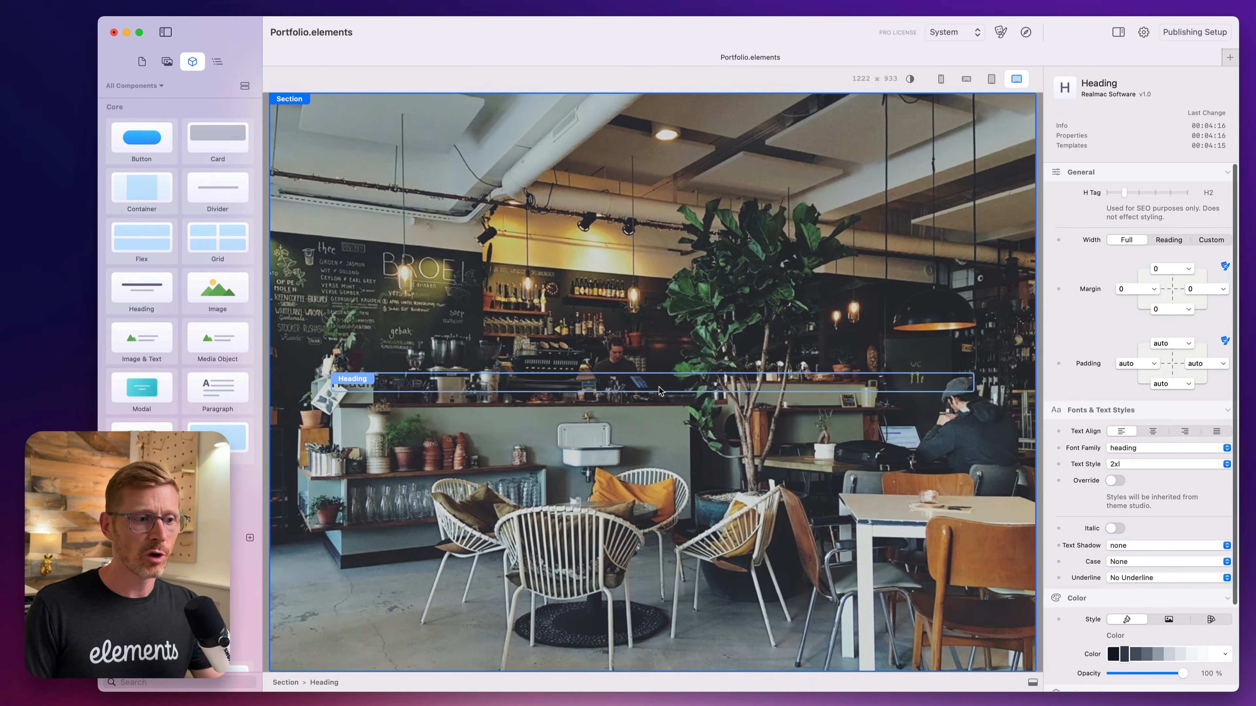
click(1217, 658)
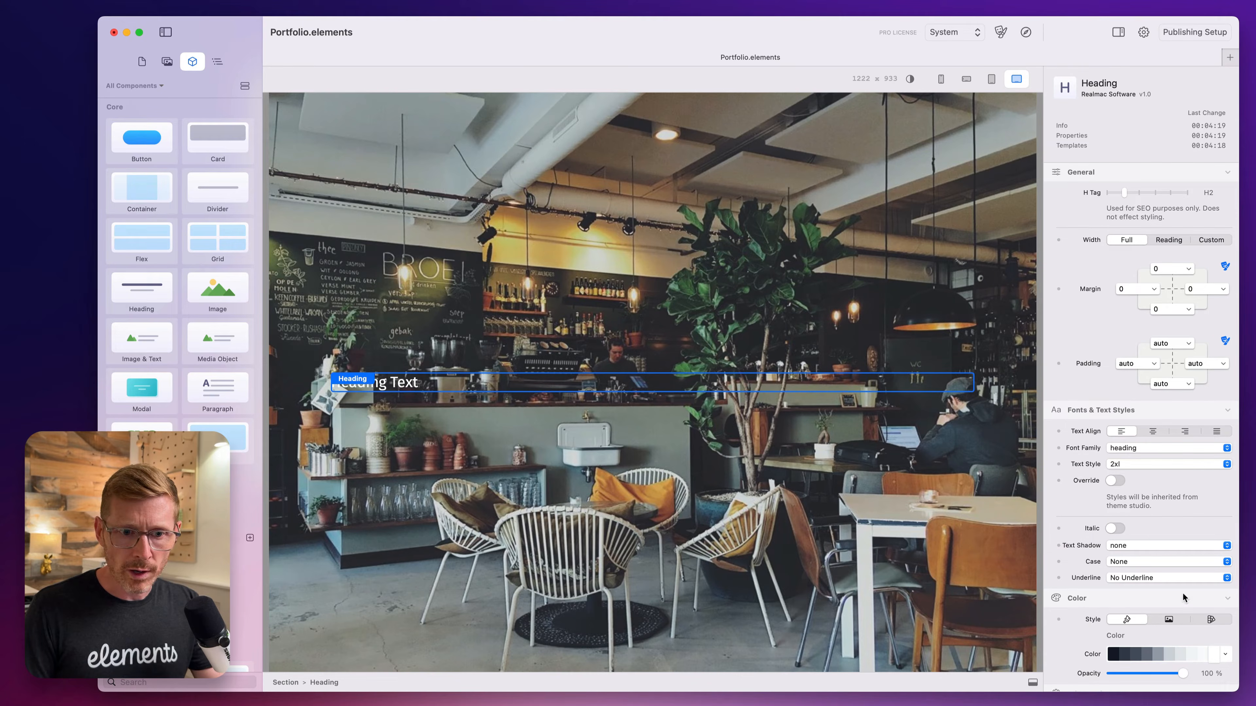
Center-align the heading, set its text style to 7xl and override its weight to Black.
click(1154, 431)
click(1142, 464)
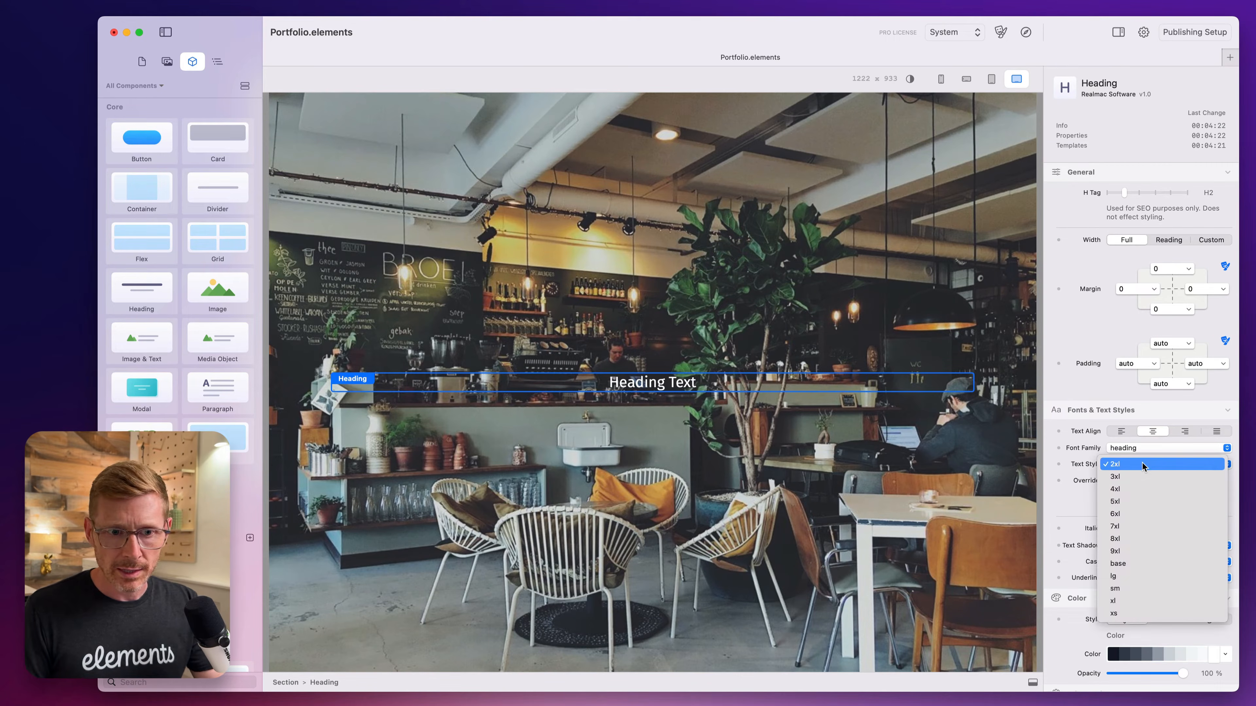
click(1137, 528)
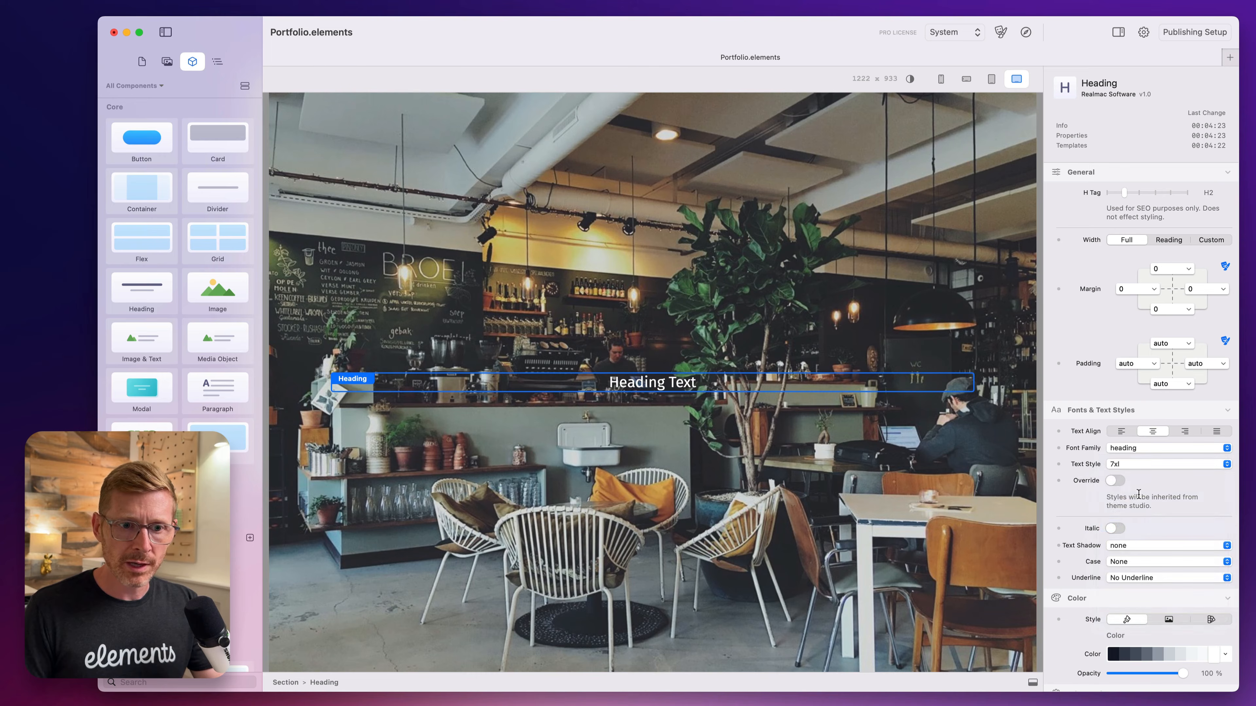
click(1116, 481)
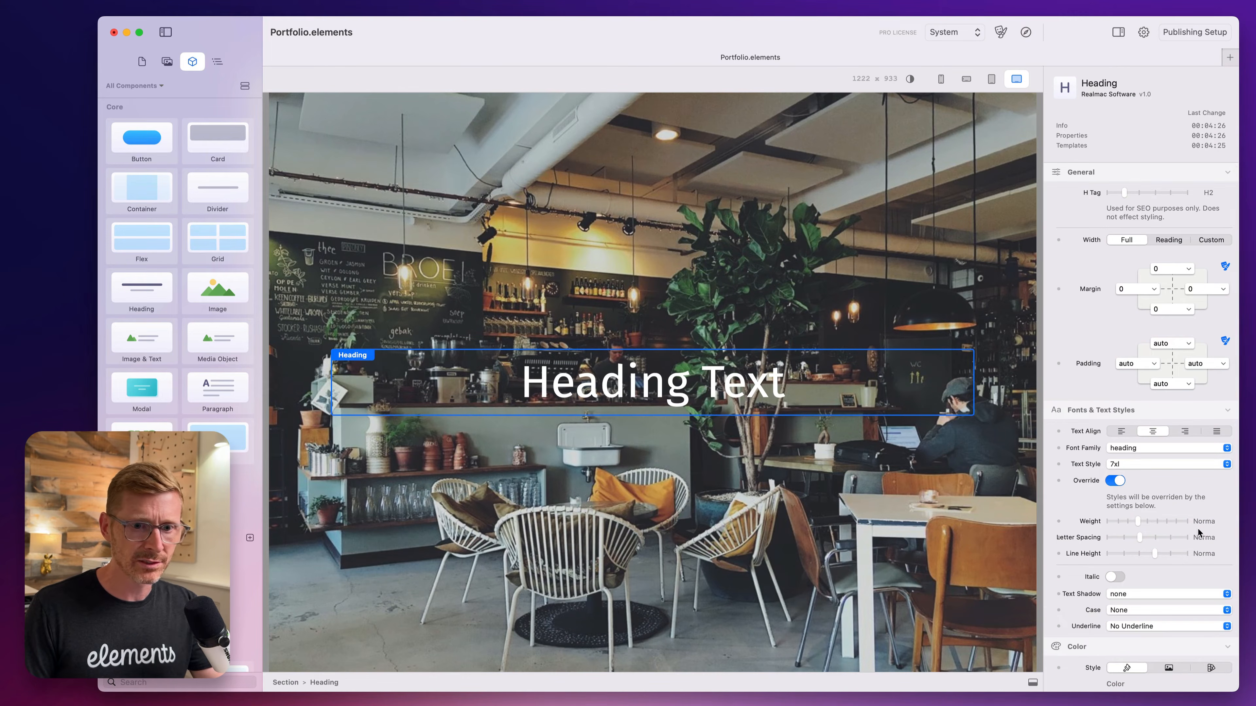
drag(1154, 523, 1196, 523)
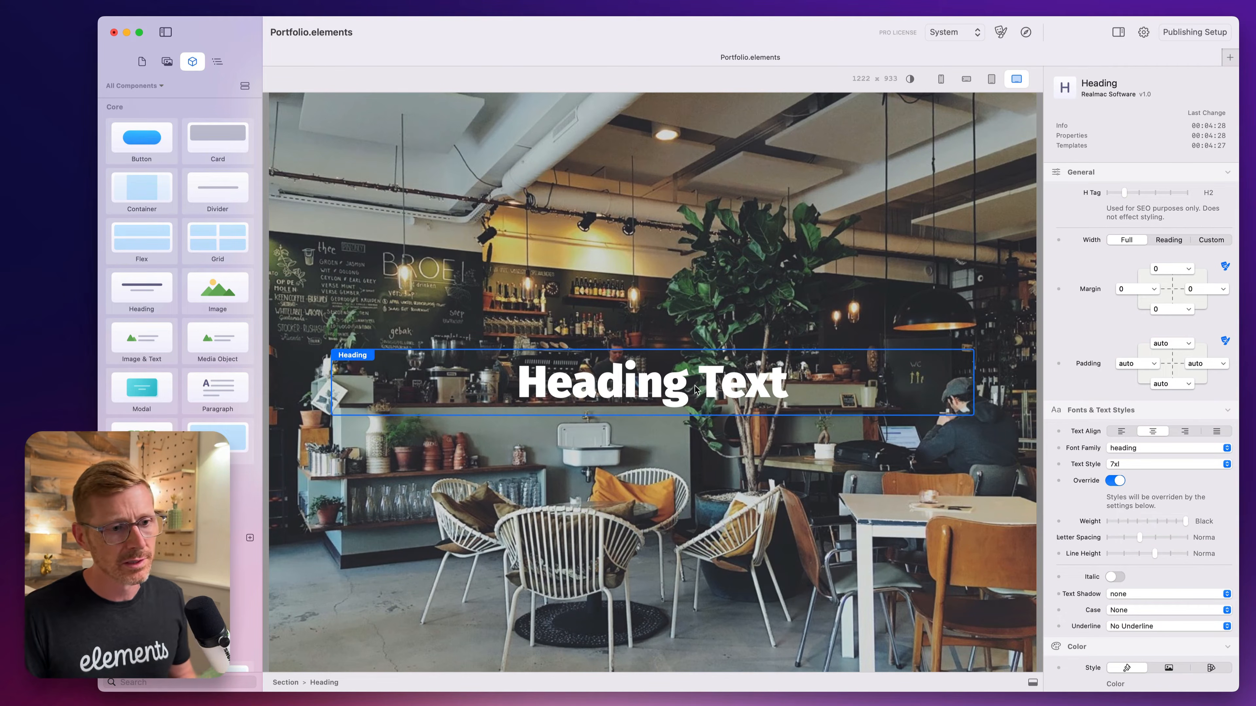
Replace the heading's placeholder text with "Coffee is Good" and keep the heading selected.
double_click(657, 375)
key(super+a)
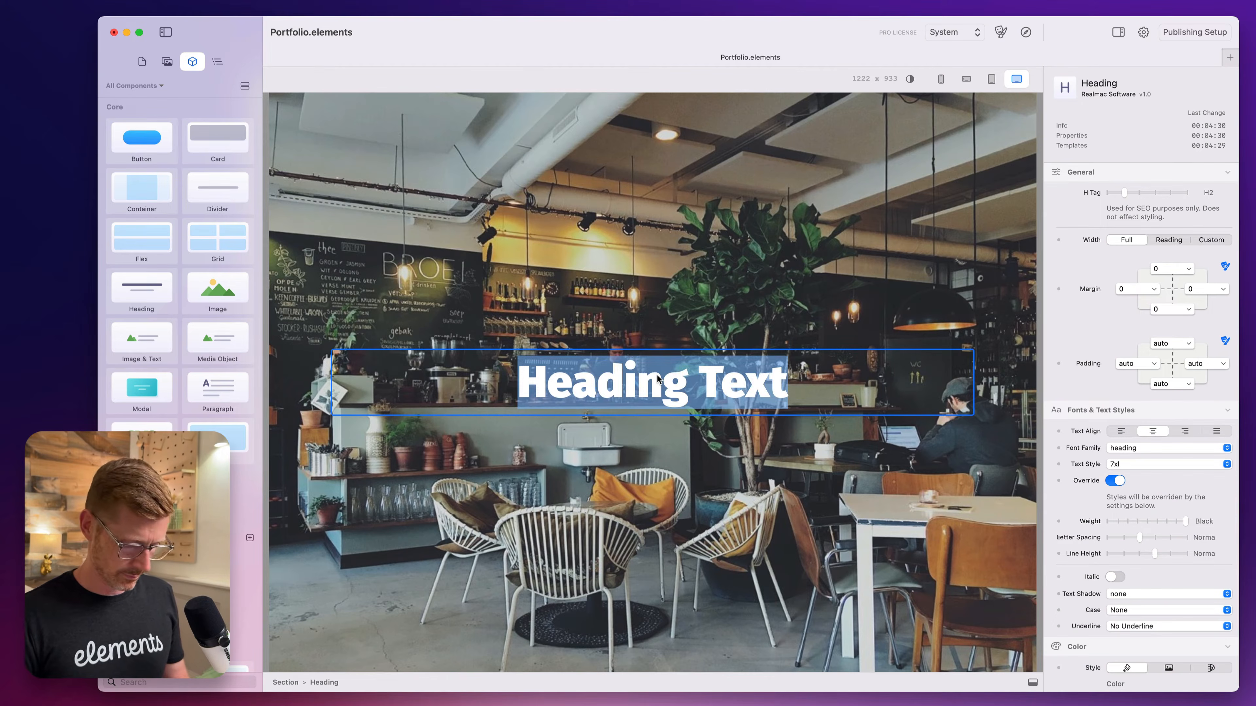
text(Coffee )
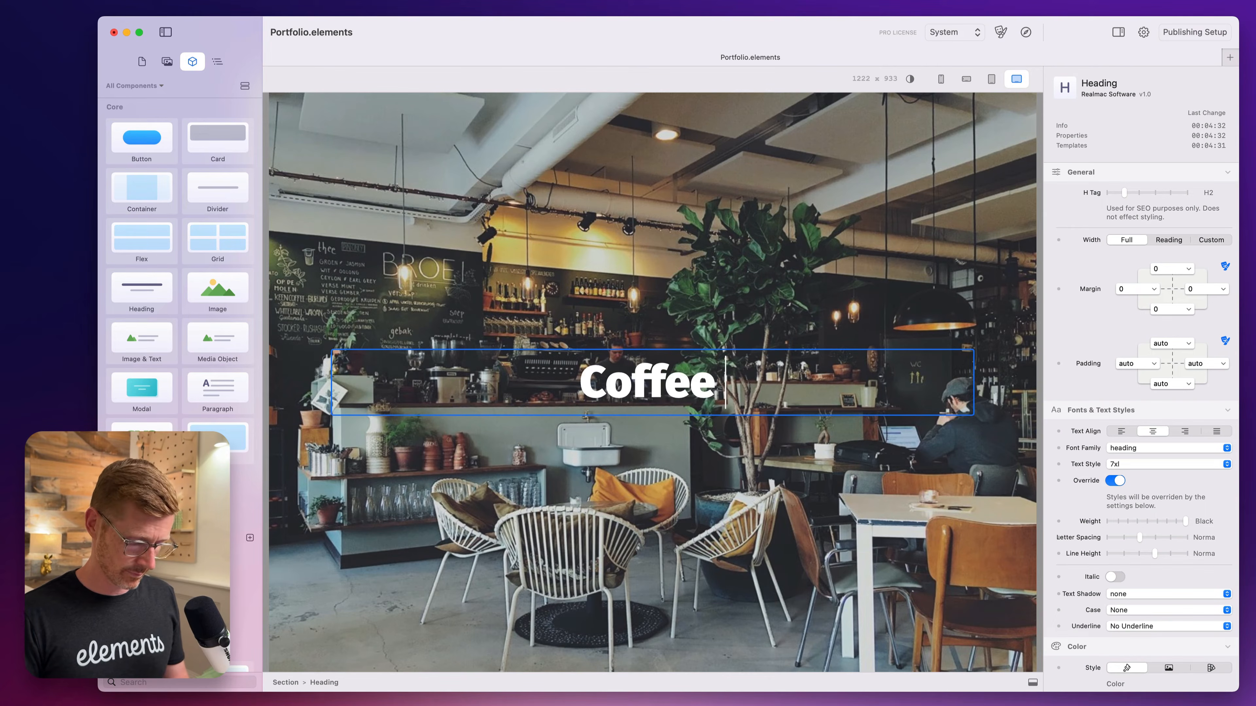
text(is Goo)
key(BackSpace)
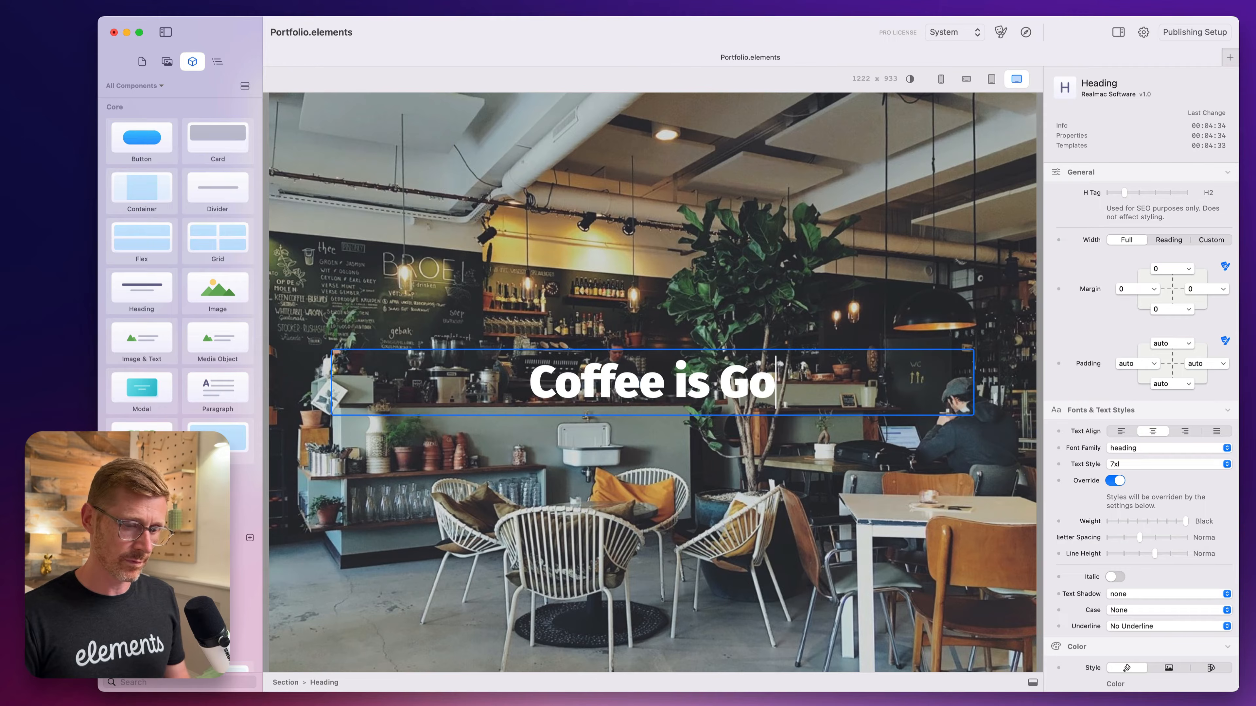
text(od)
click(674, 333)
click(684, 379)
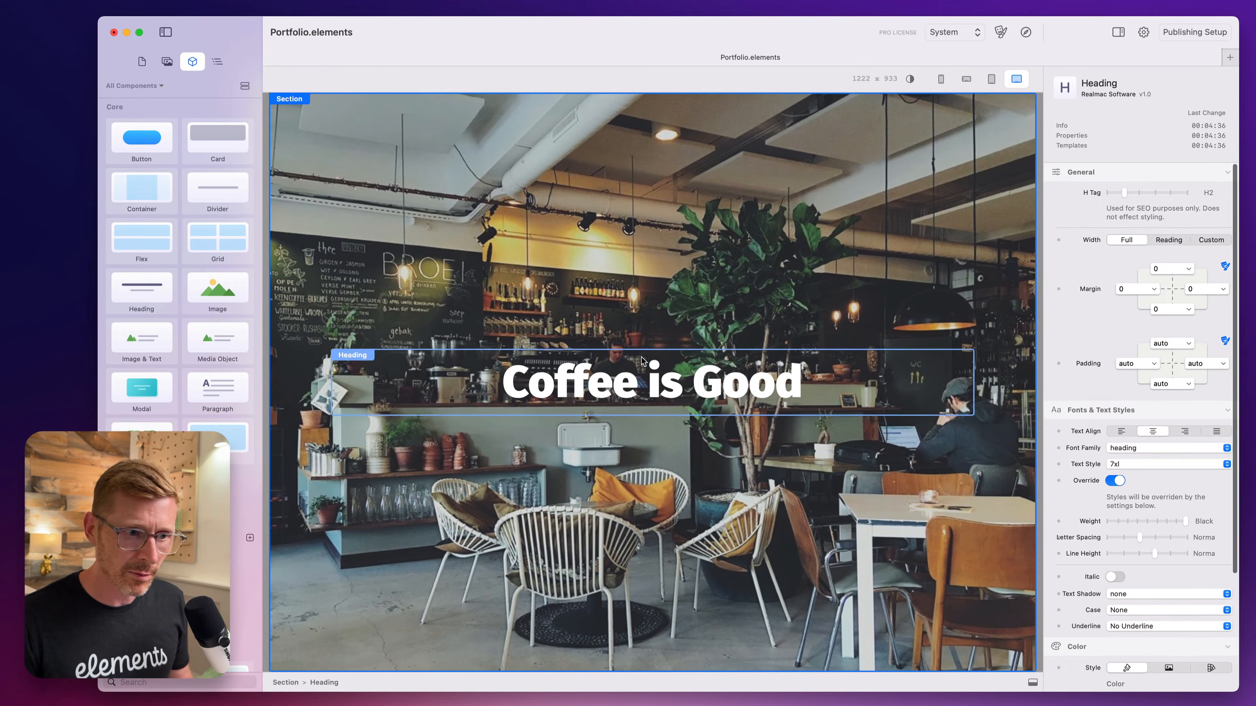
Set the heading's case to Uppercase.
click(1132, 612)
click(1142, 627)
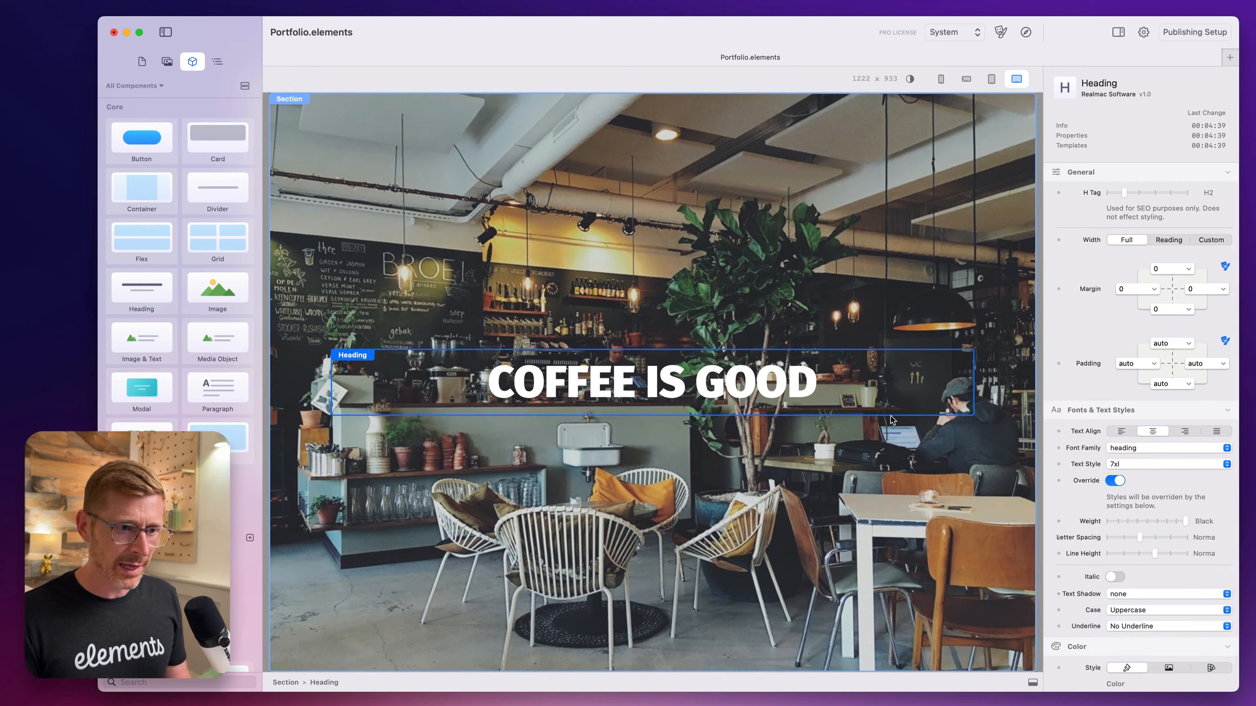
Enable the background image overlay on the section and set the overlay color to black.
click(855, 320)
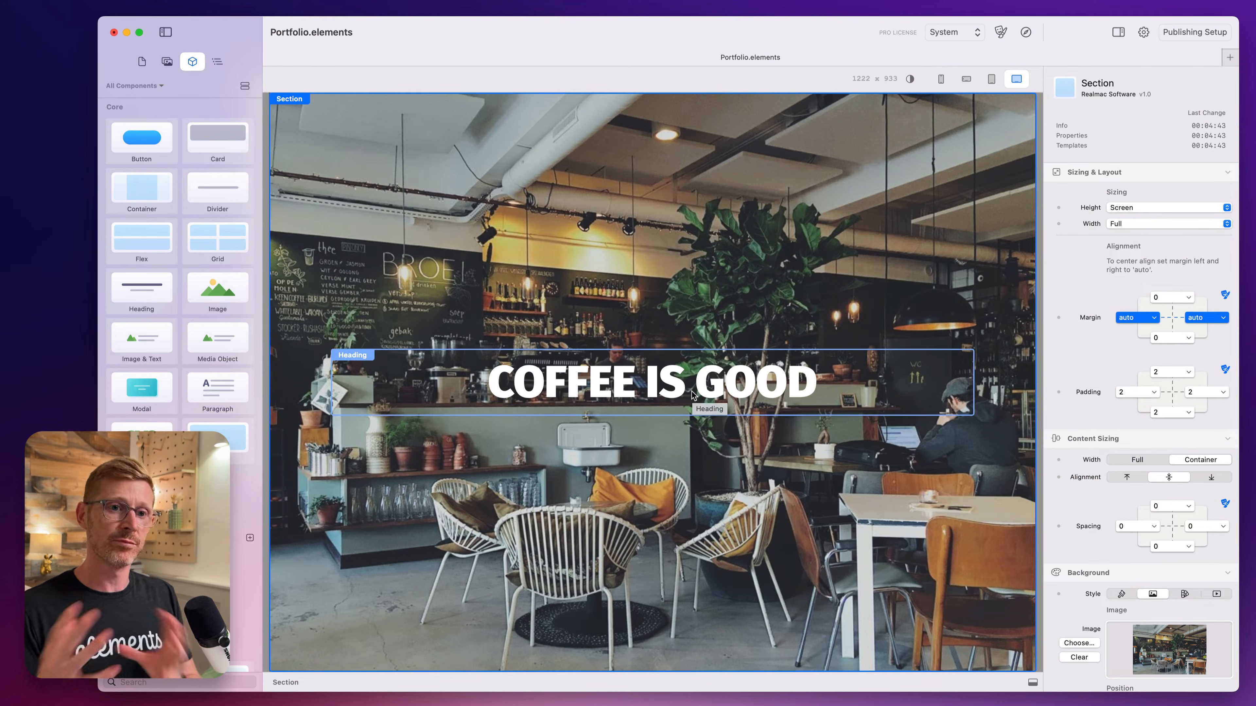
scroll(1047, 514, down, 1)
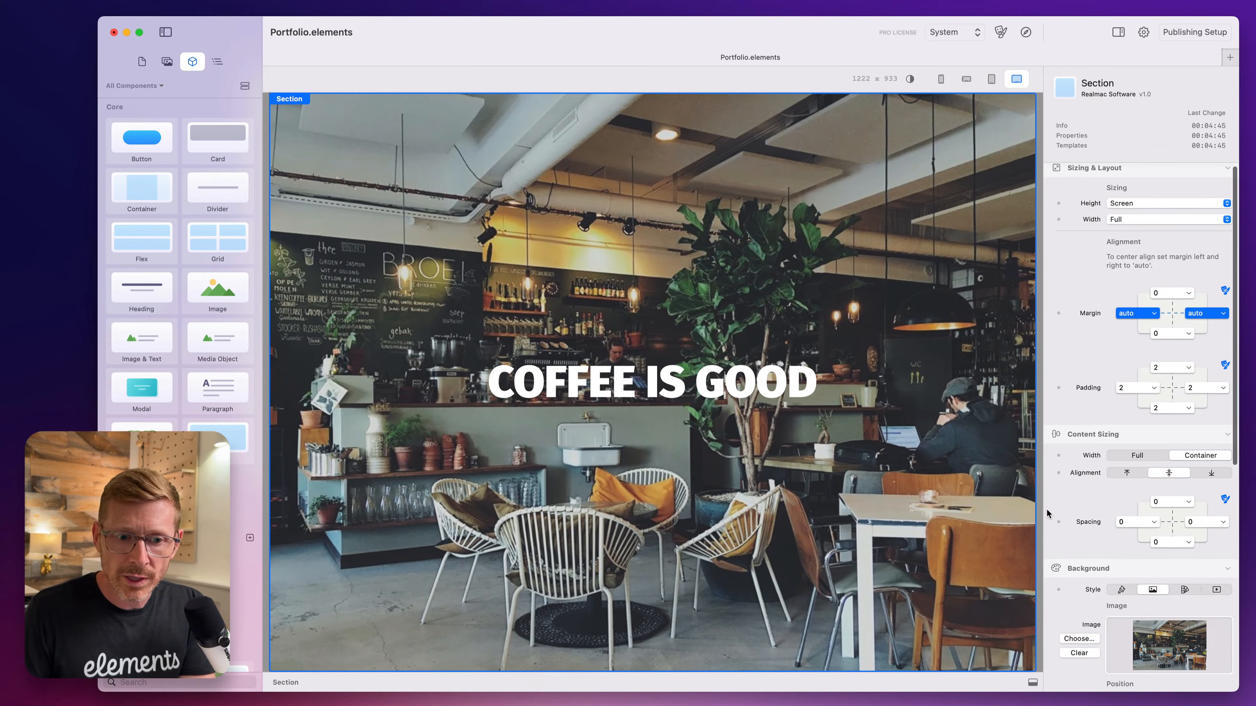
scroll(1047, 514, down, 7)
click(1116, 542)
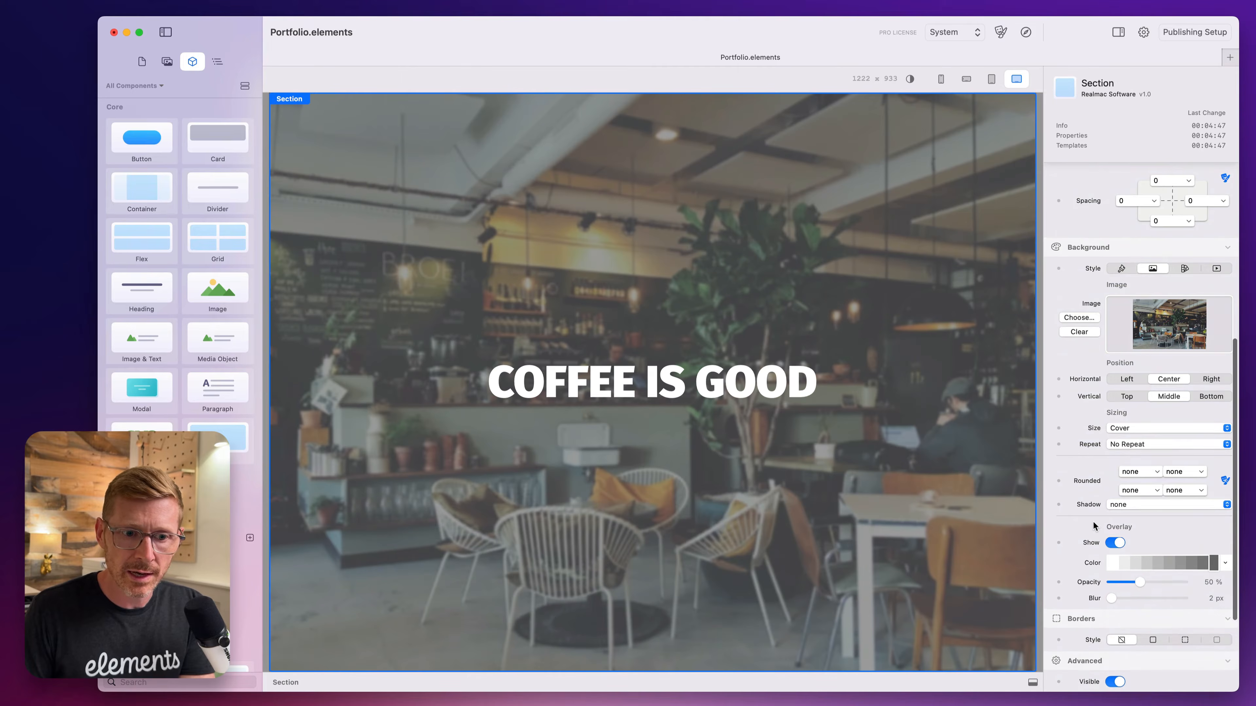
scroll(1122, 550, down, 1)
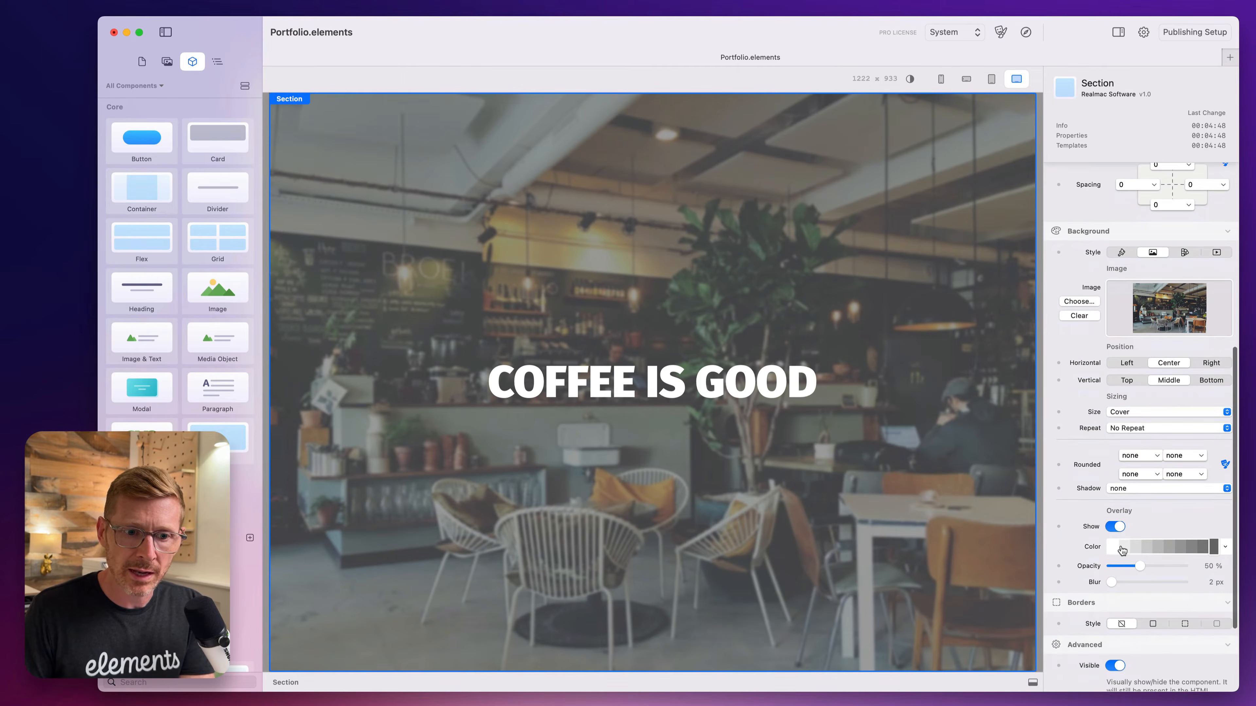
click(1225, 546)
click(1232, 366)
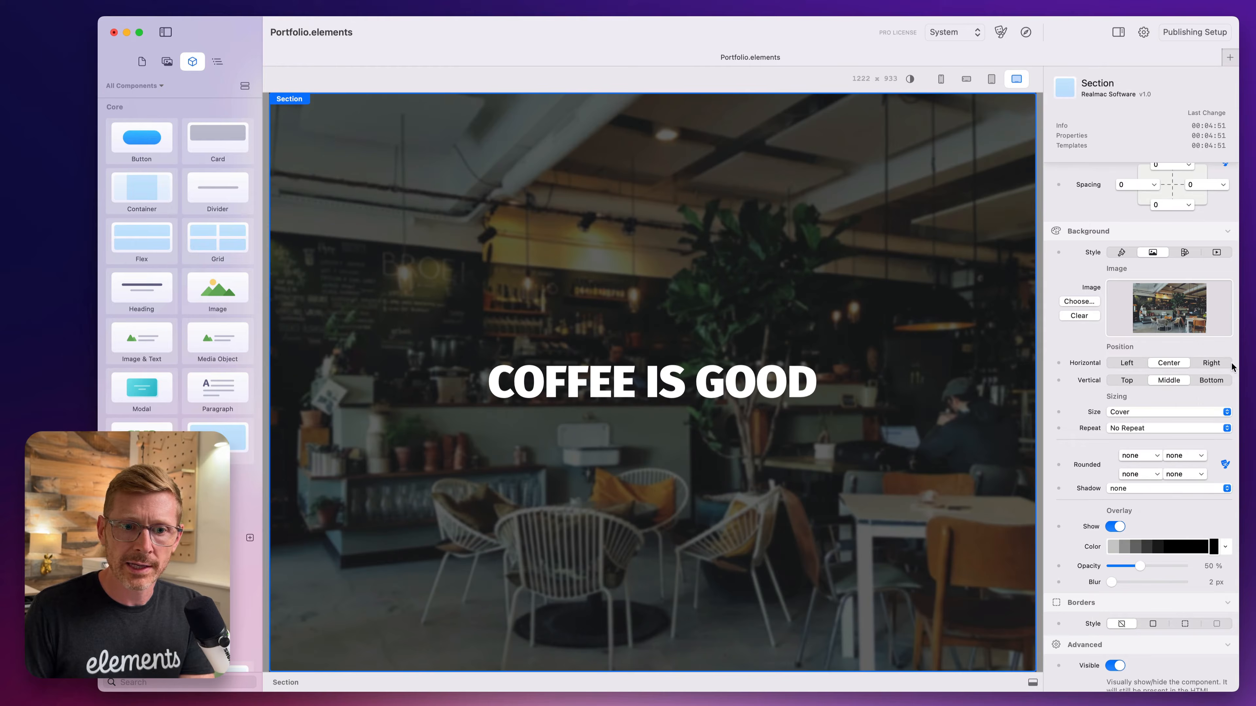
Change the section overlay's color to amber, its opacity to 0 % and its blur to 4 px.
click(1221, 548)
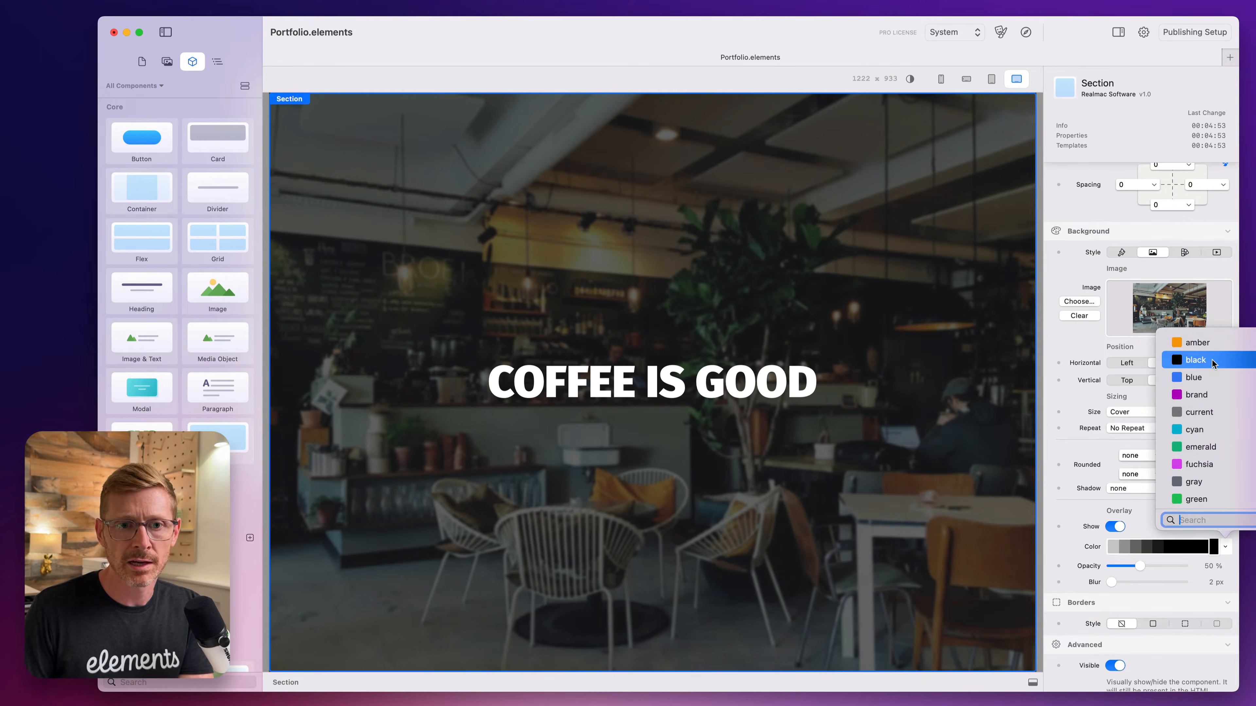
click(1211, 341)
mouse_move(1139, 567)
mouse_down()
mouse_move(1177, 569)
mouse_move(1085, 583)
mouse_move(1123, 583)
mouse_up()
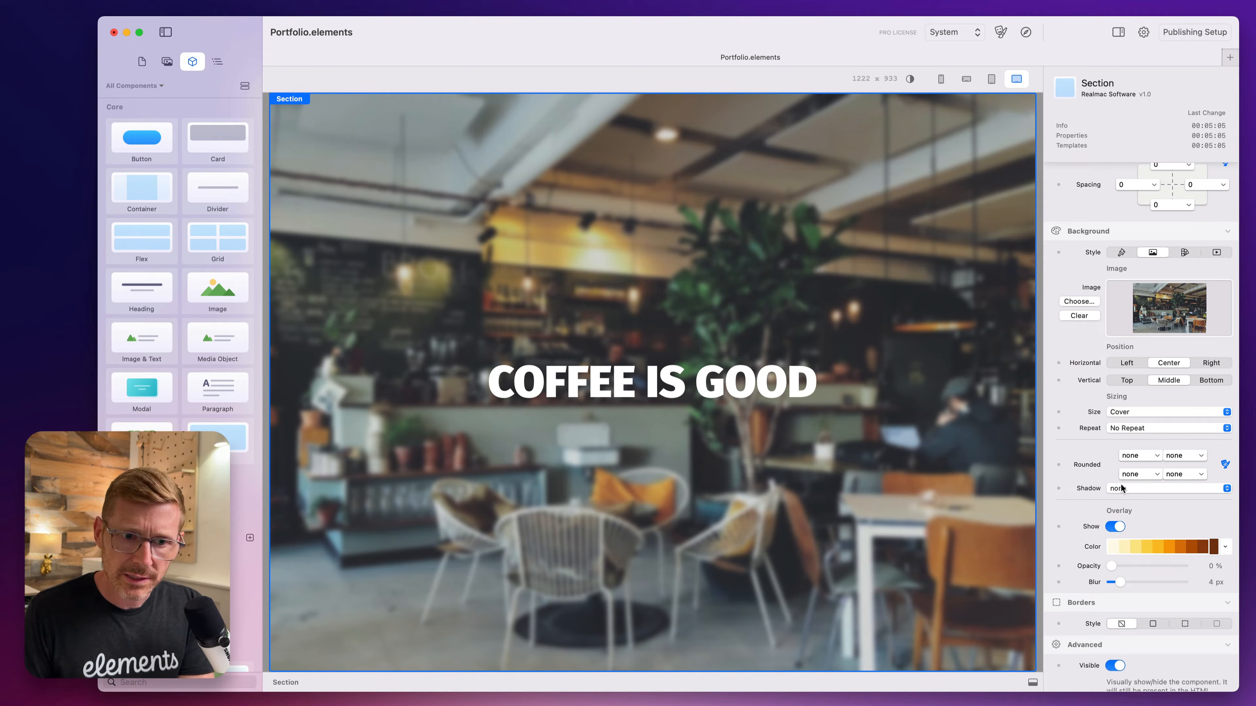
Try adjusting the opacity of the heading's text color and leave it at 100 %.
scroll(1185, 299, up, 2)
click(671, 372)
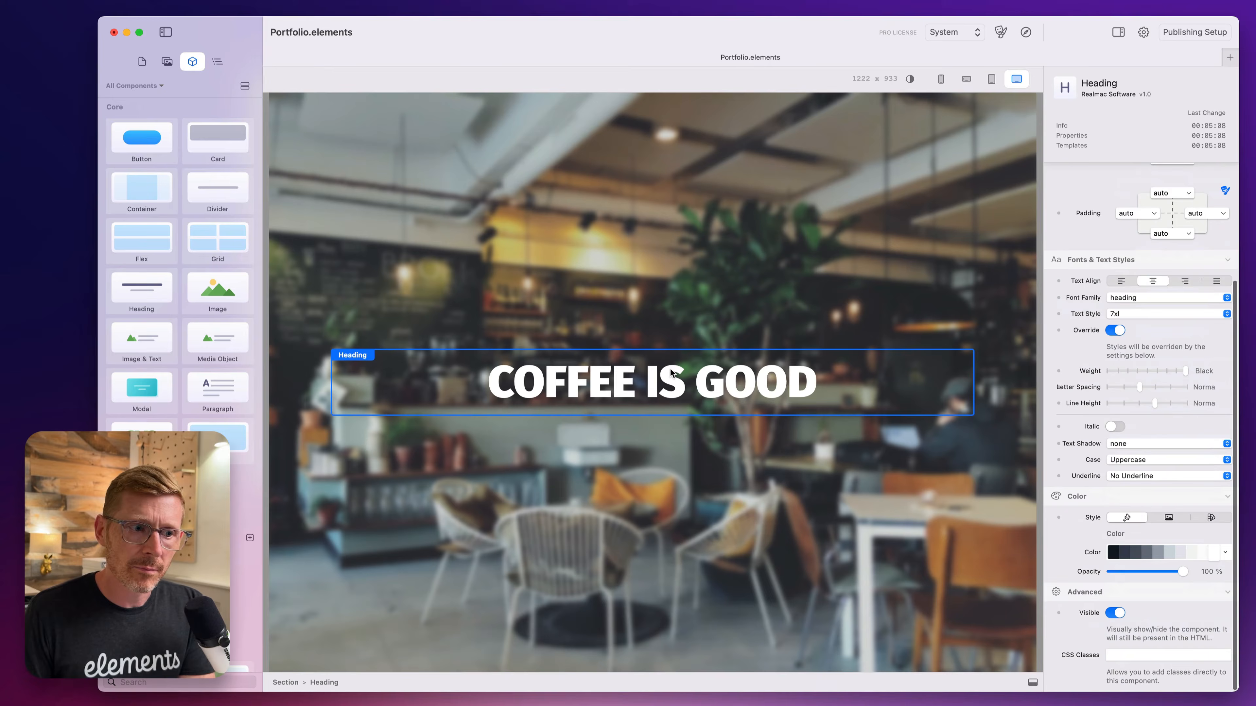
mouse_move(1166, 573)
mouse_down()
mouse_move(1152, 573)
mouse_move(1186, 572)
mouse_up()
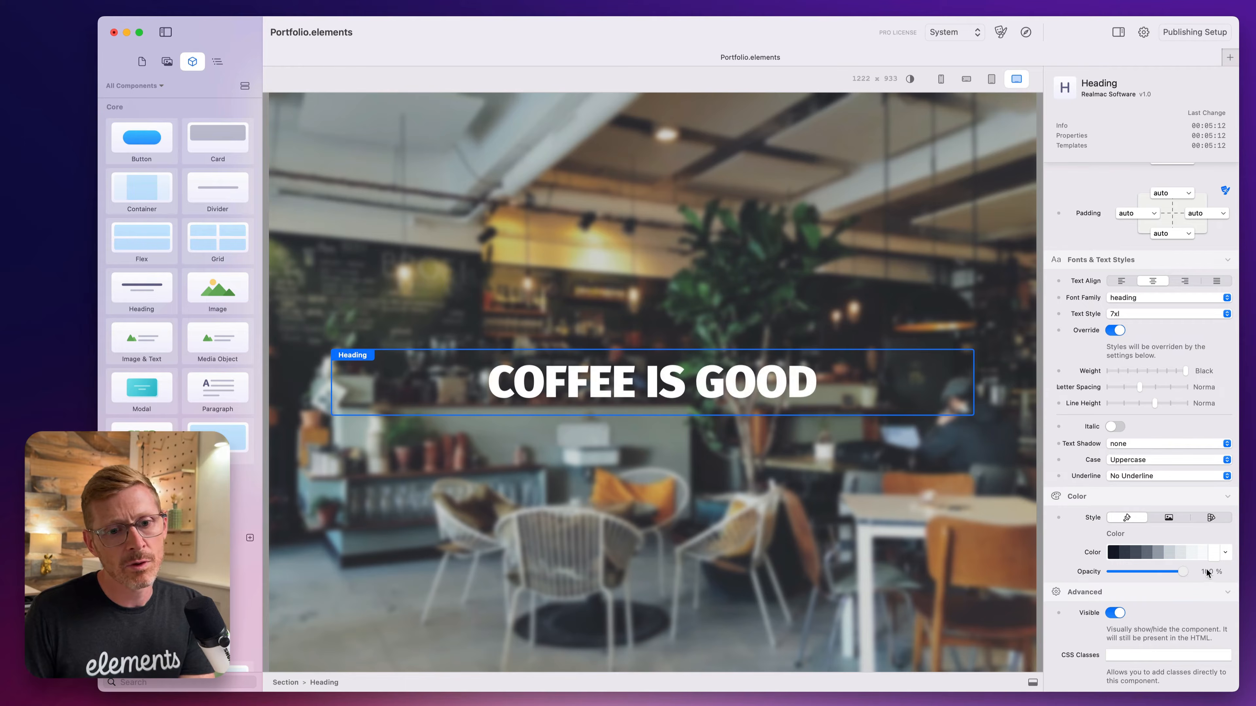
scroll(1145, 415, up, 3)
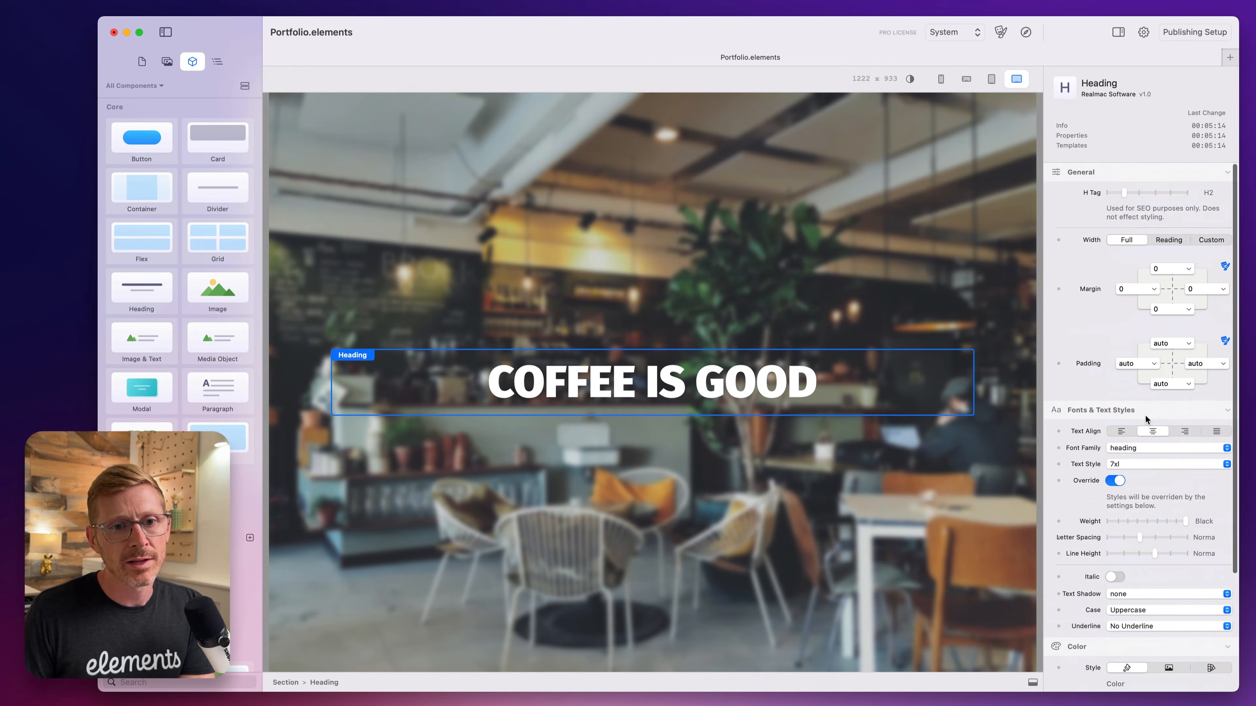
Switch the section's height from Screen to Custom and enter 750px.
click(642, 144)
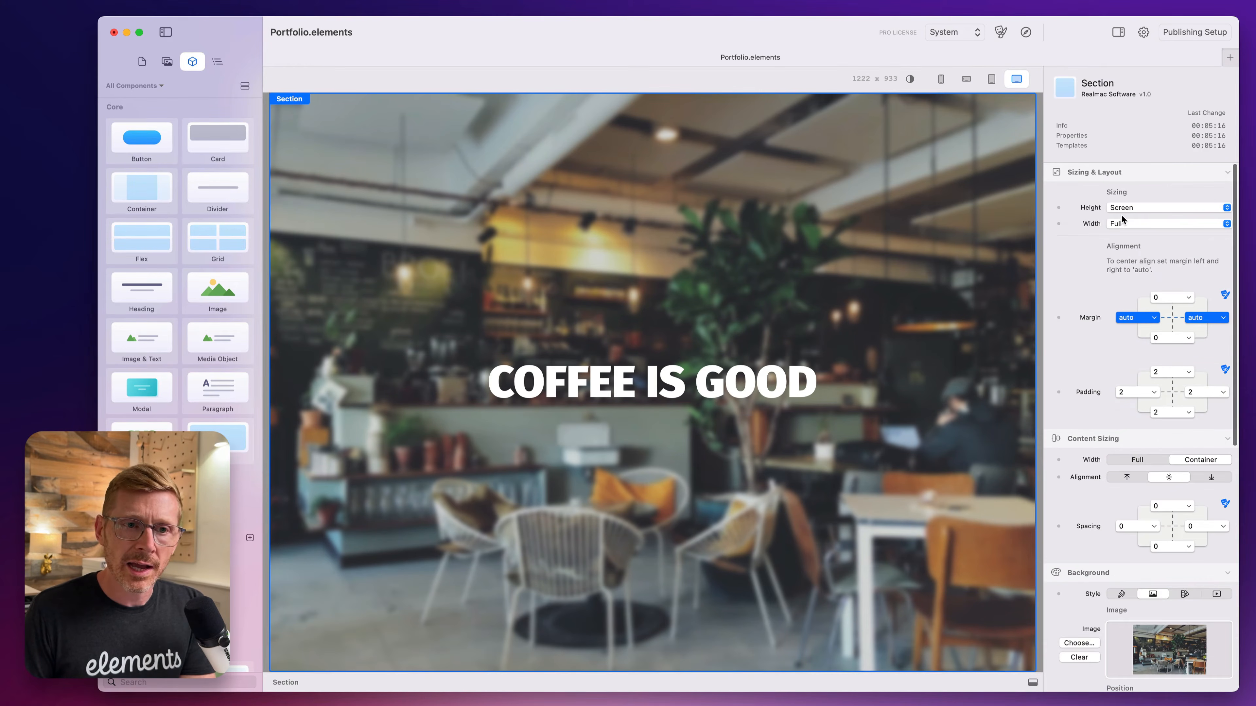
click(1130, 209)
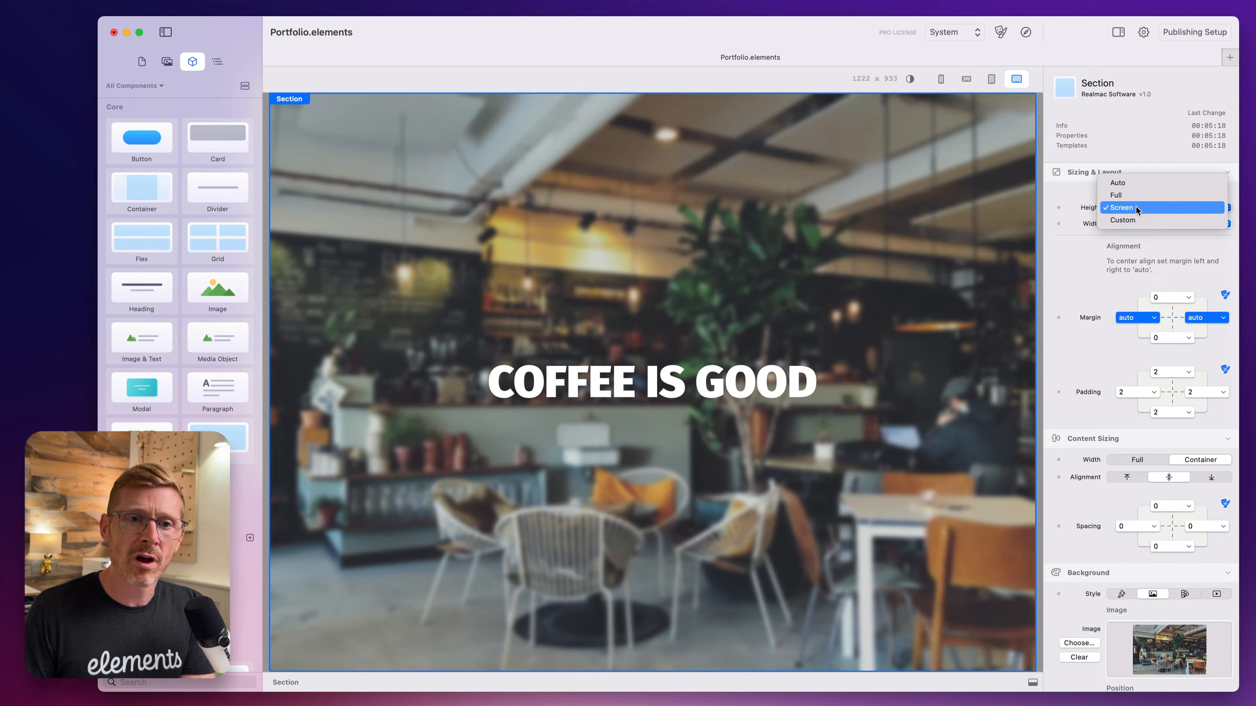
click(1132, 220)
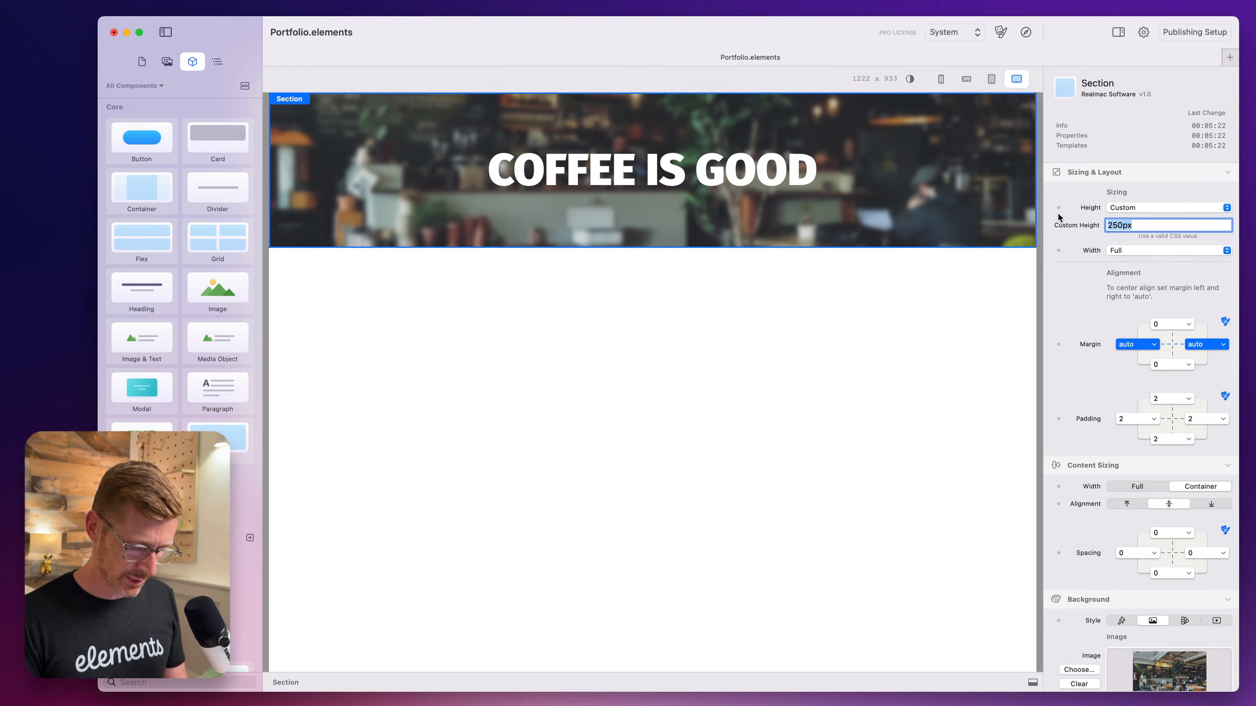
text(750px)
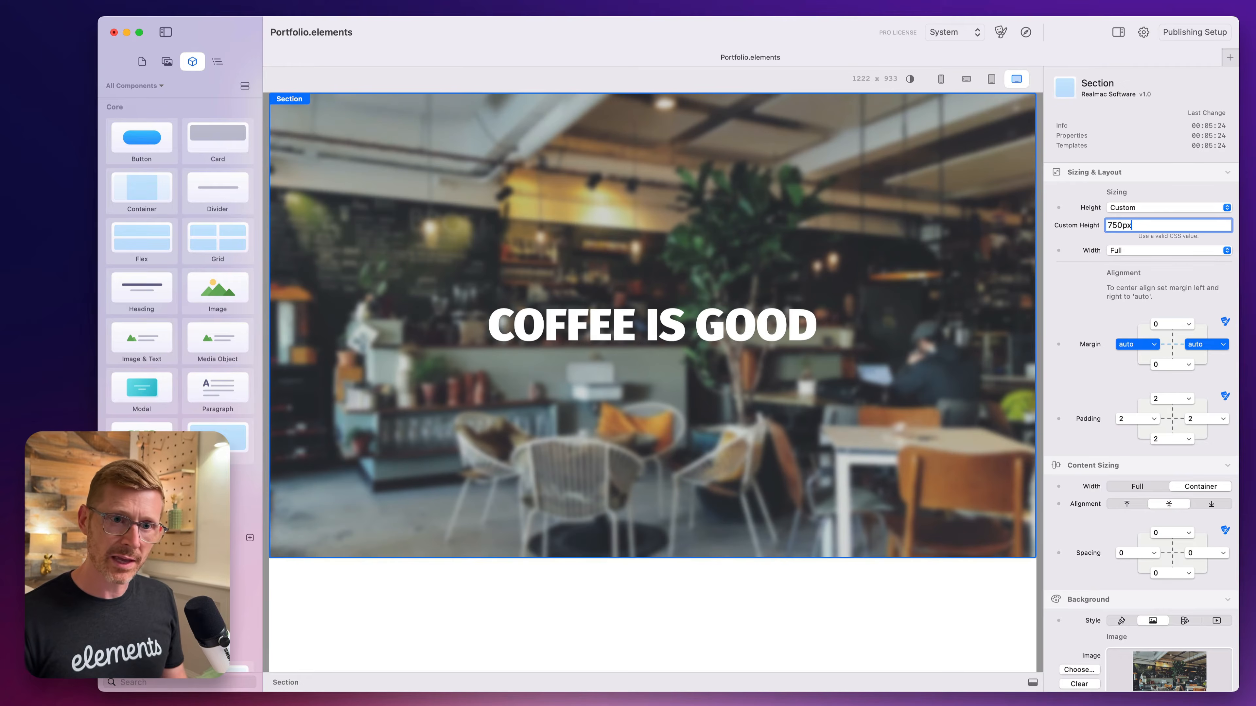
Reduce the section's custom height to 650px.
key(shift+Left)
key(shift+Left)
key(shift+Left)
key(shift+Left)
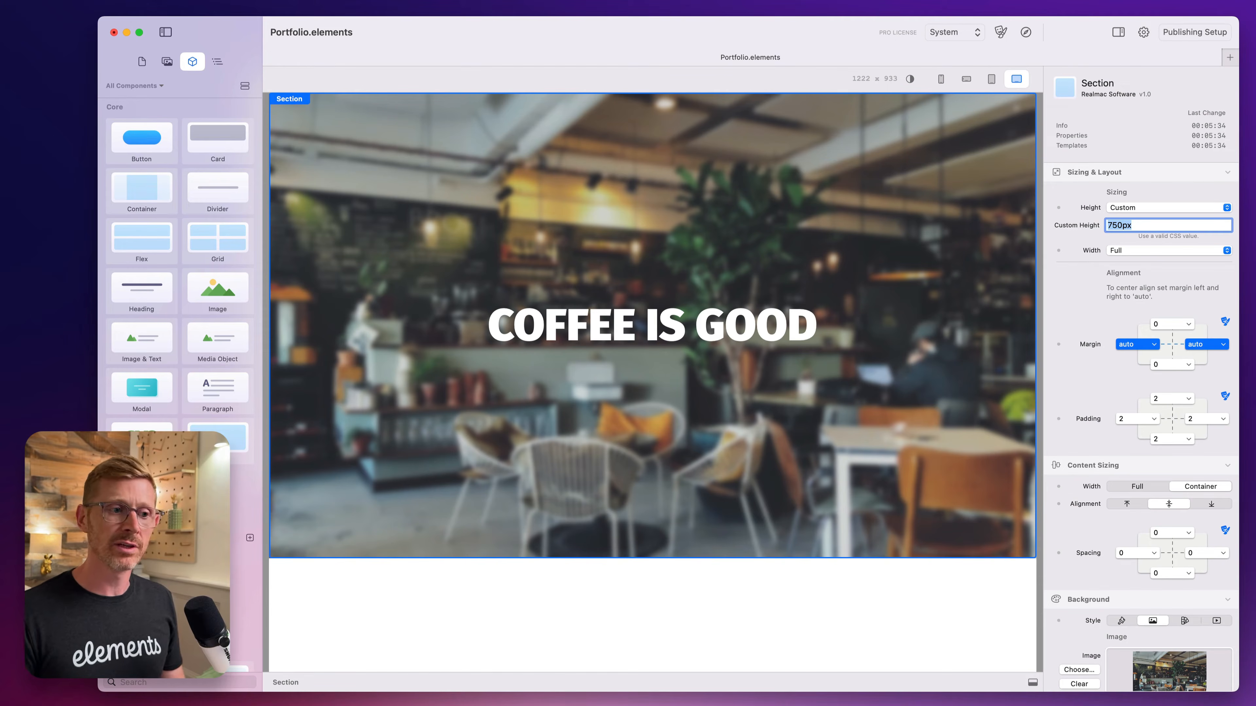
key(Left)
key(shift+Right)
text(6)
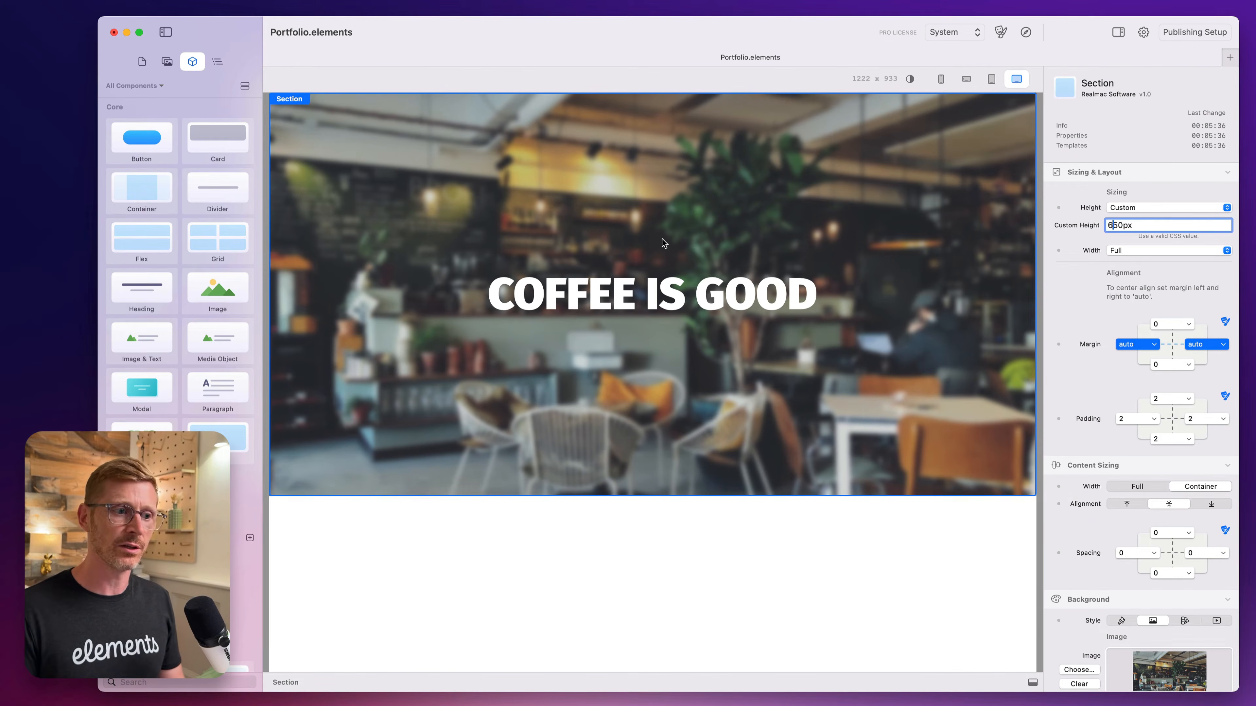
click(722, 474)
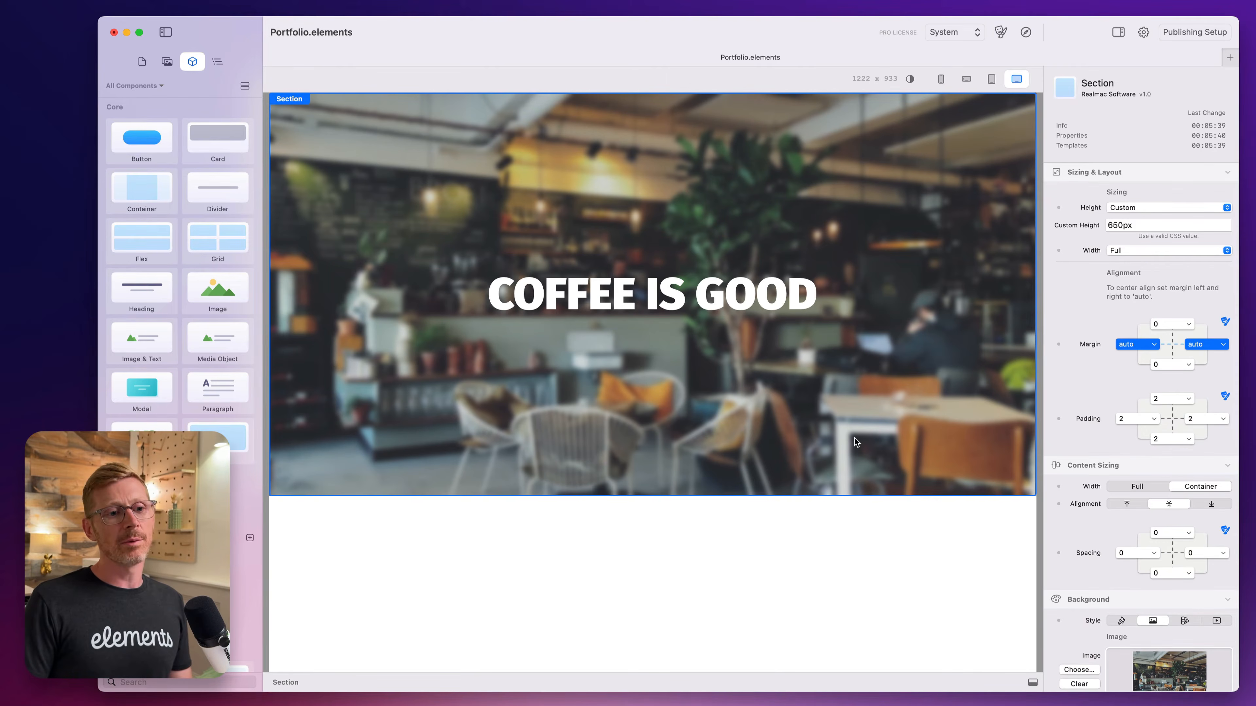
Try top and bottom alignment for the section's content, and restore the middle alignment.
click(810, 308)
click(976, 332)
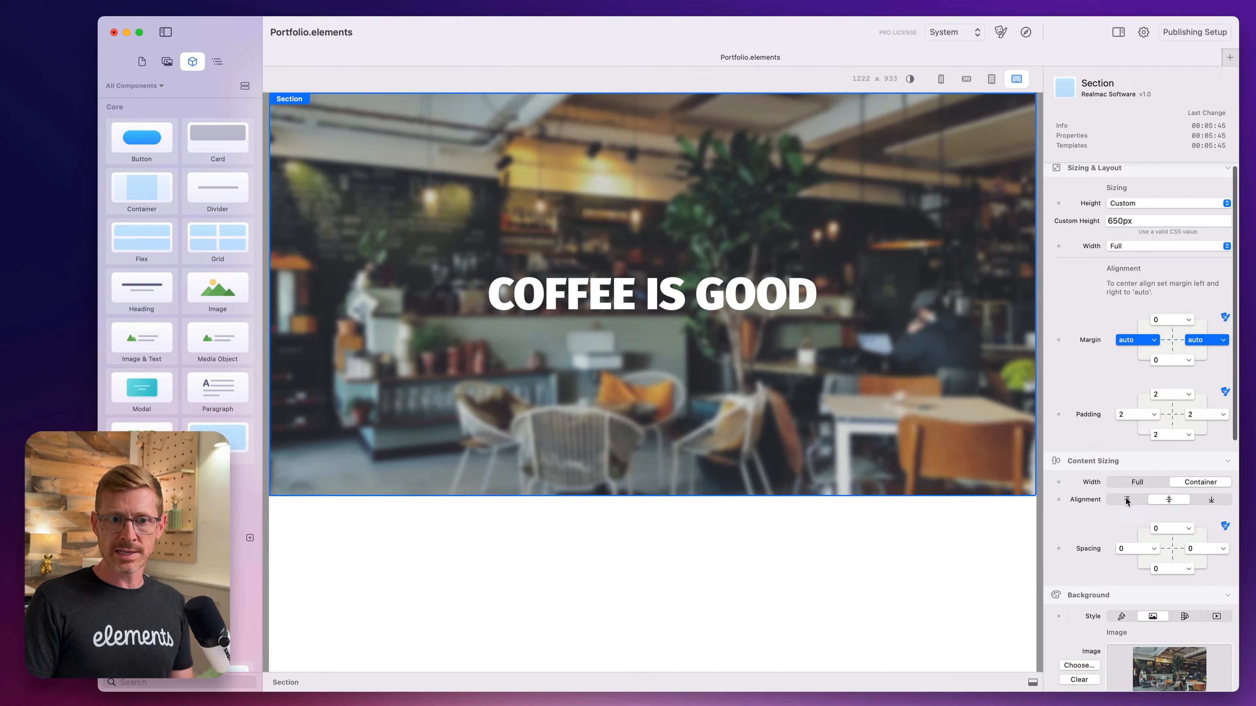
click(1126, 500)
click(1200, 500)
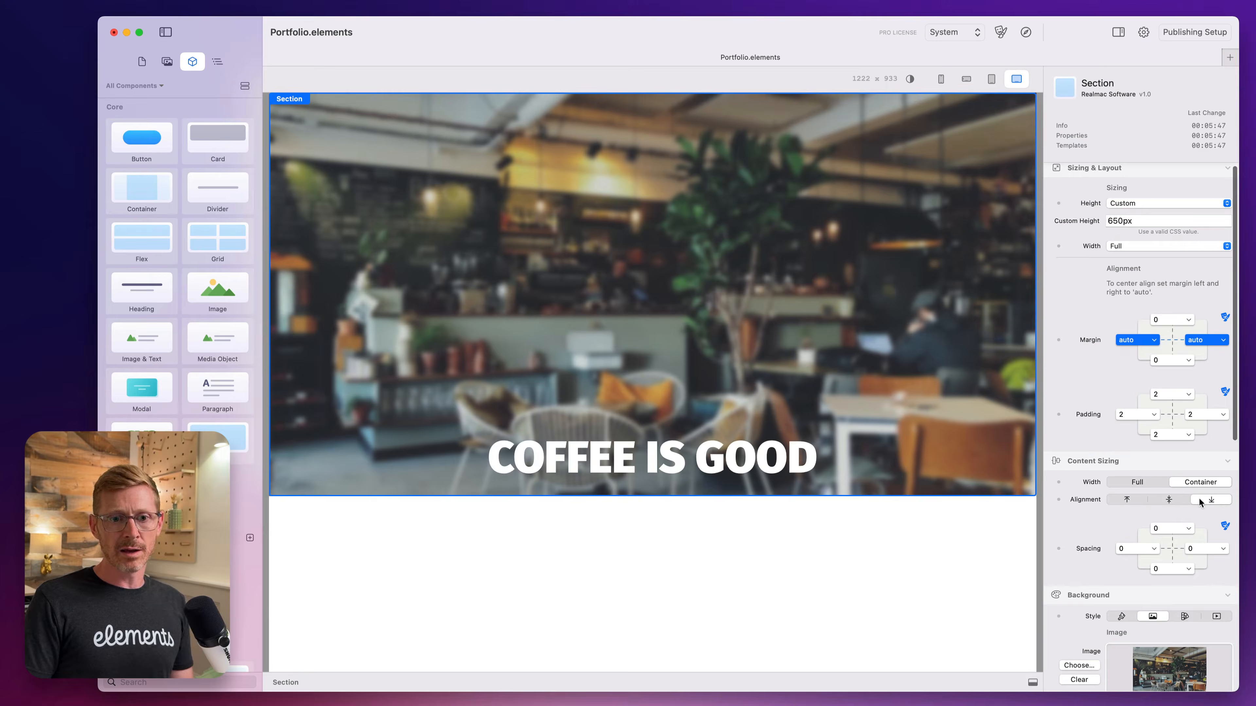
click(1169, 500)
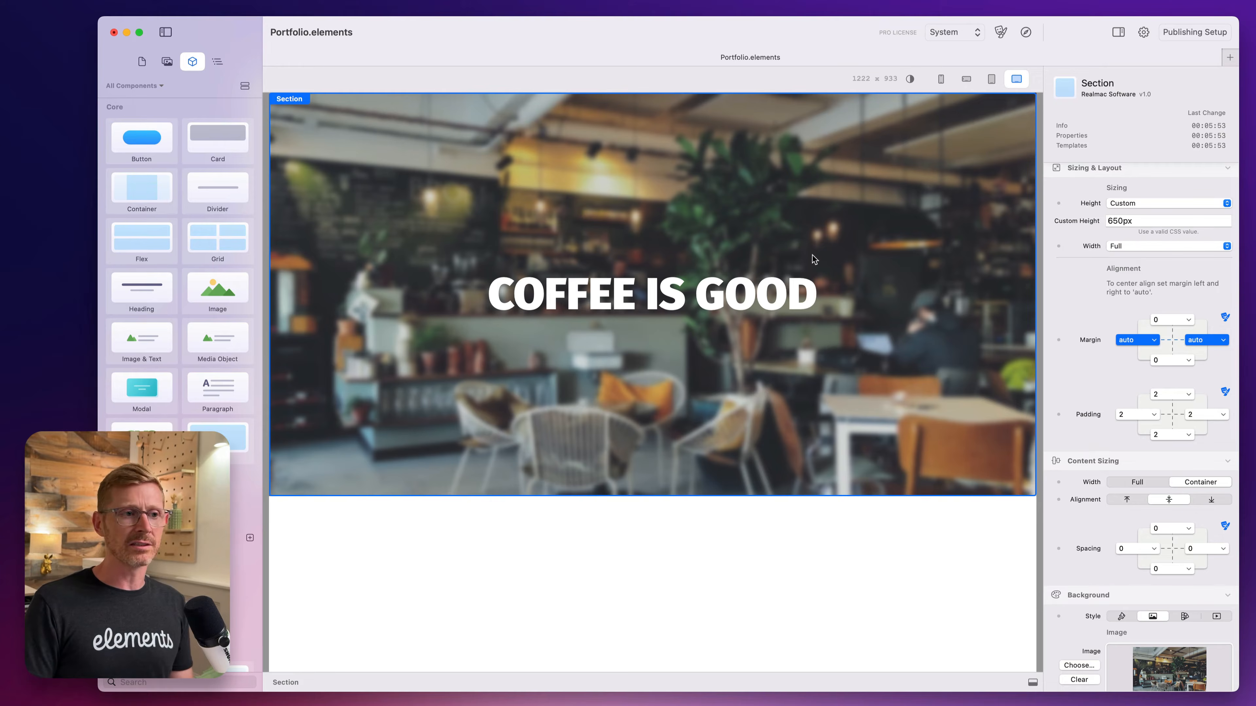
click(741, 278)
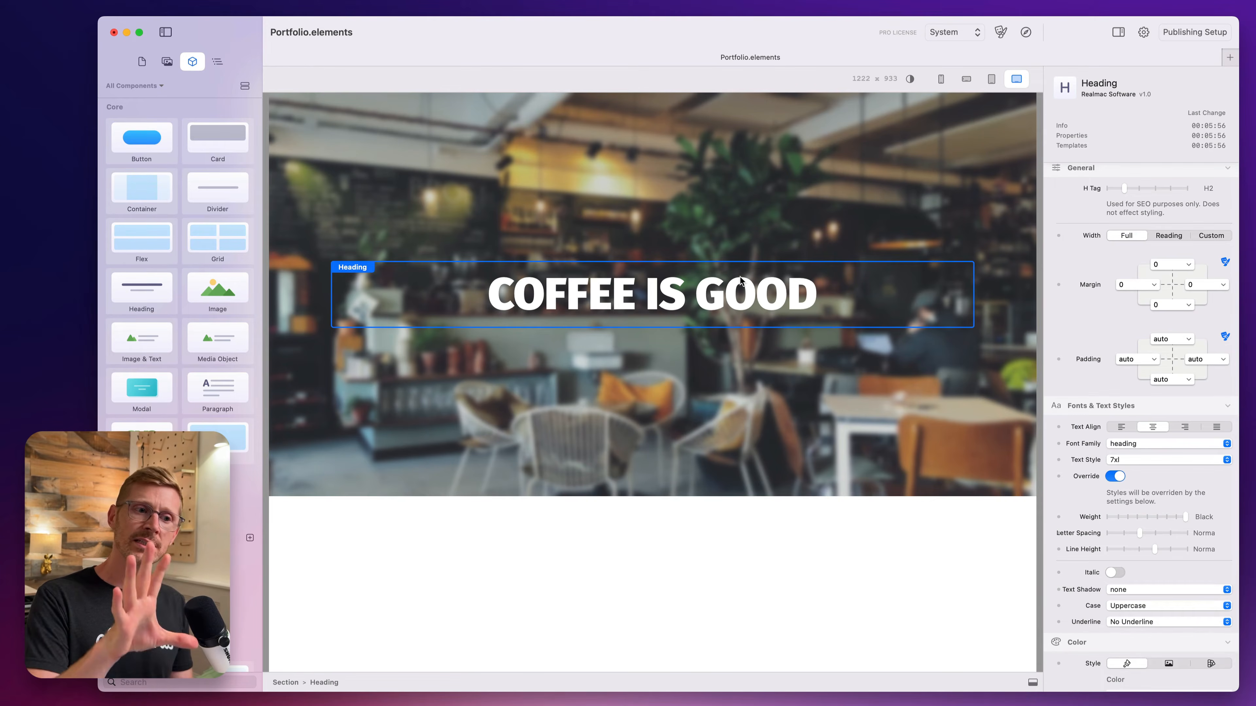
click(715, 153)
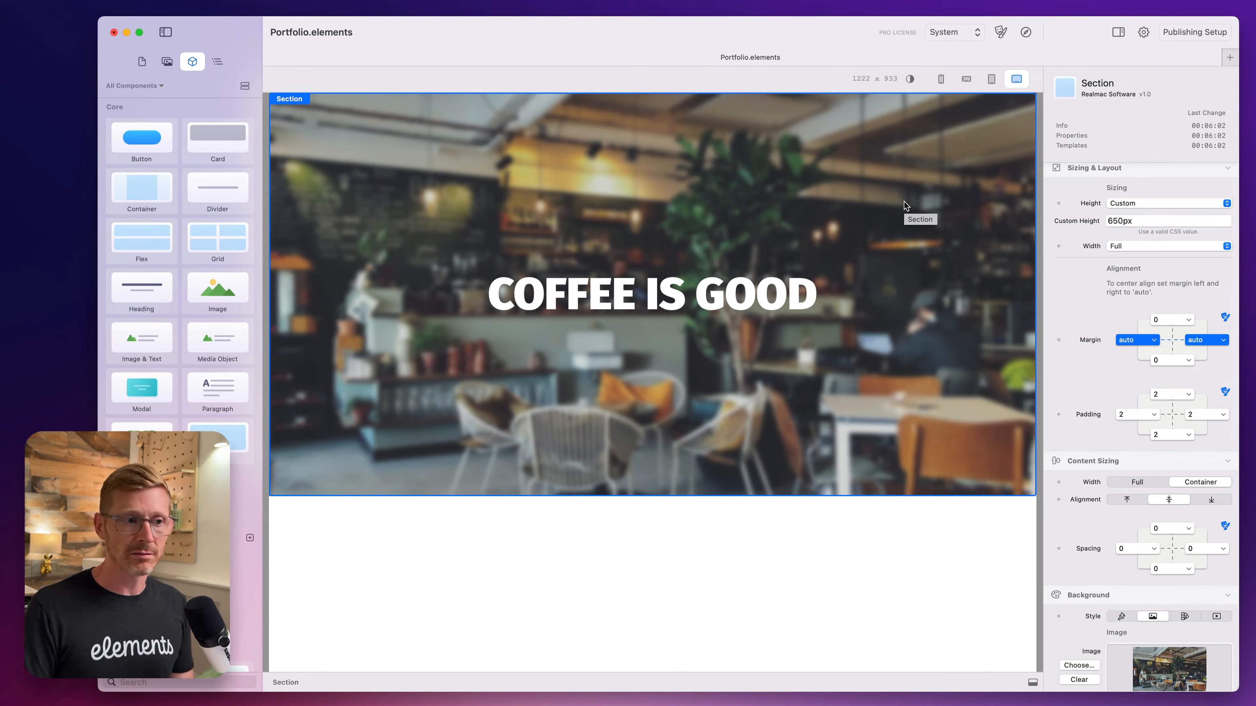
Open the Home page, show the component library and review the page's Image & Text and Media Object content.
click(142, 62)
click(141, 102)
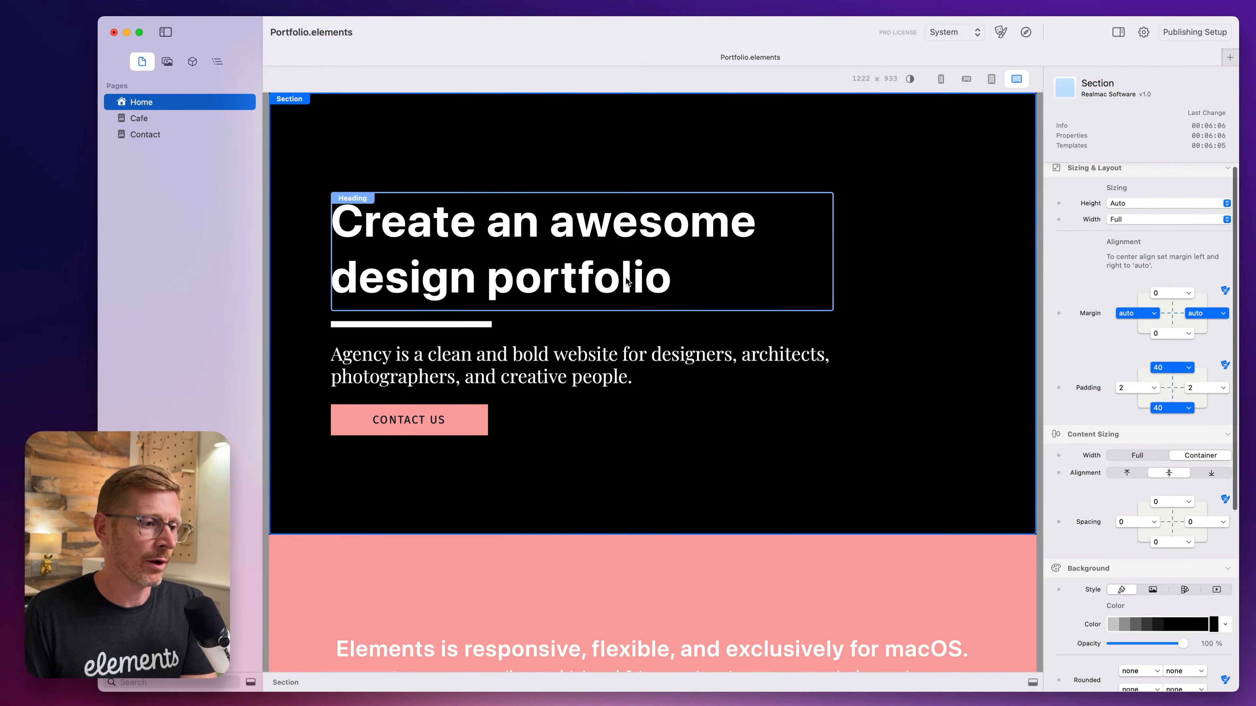
scroll(613, 155, down, 10)
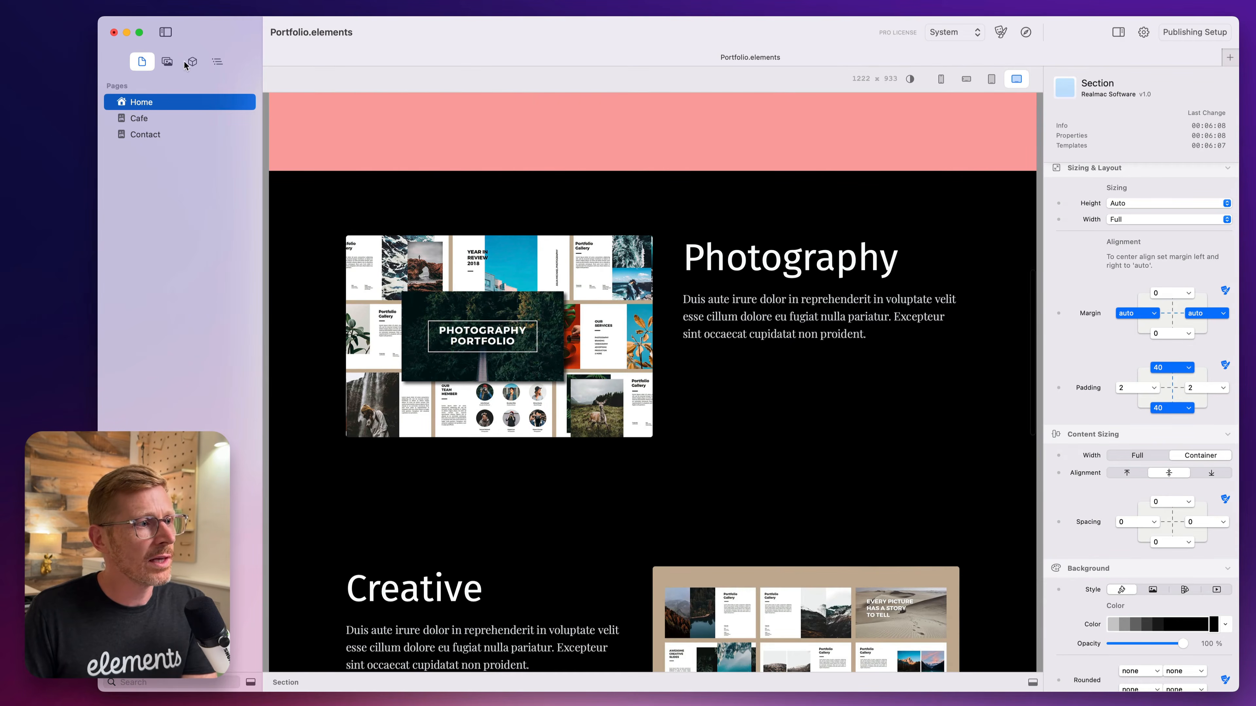
click(188, 63)
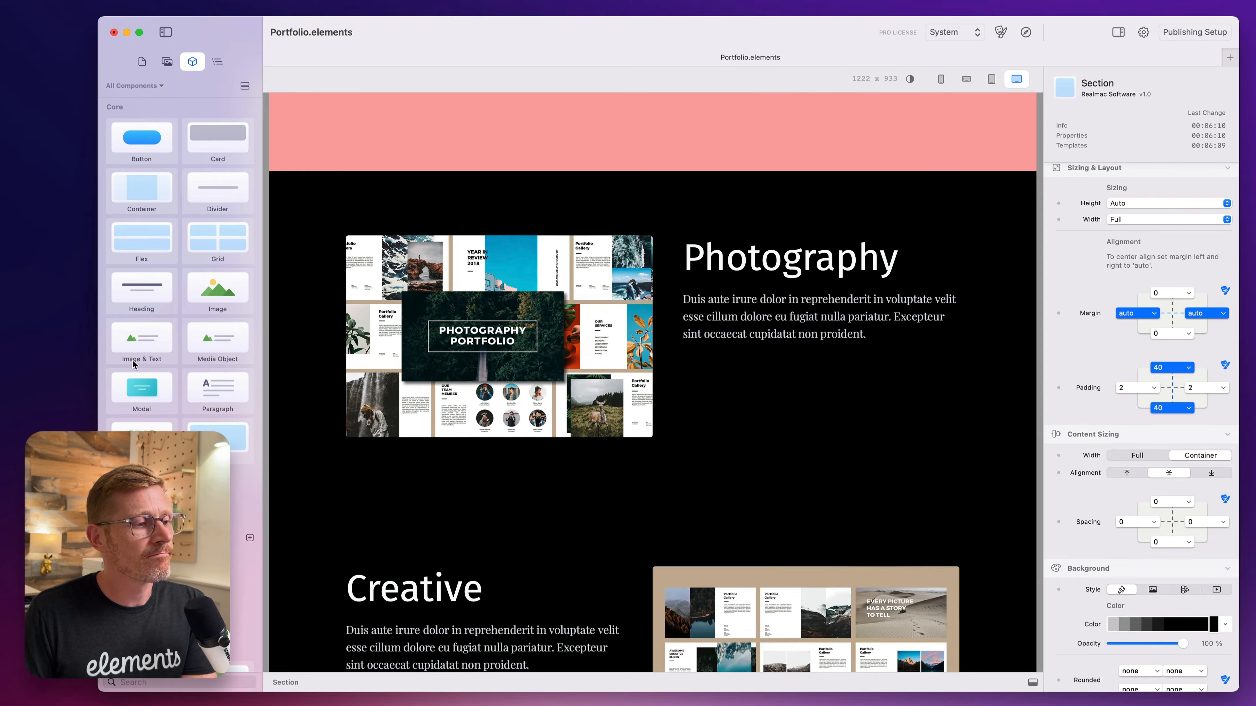
mouse_move(134, 338)
mouse_down()
mouse_move(155, 332)
mouse_move(132, 338)
mouse_up()
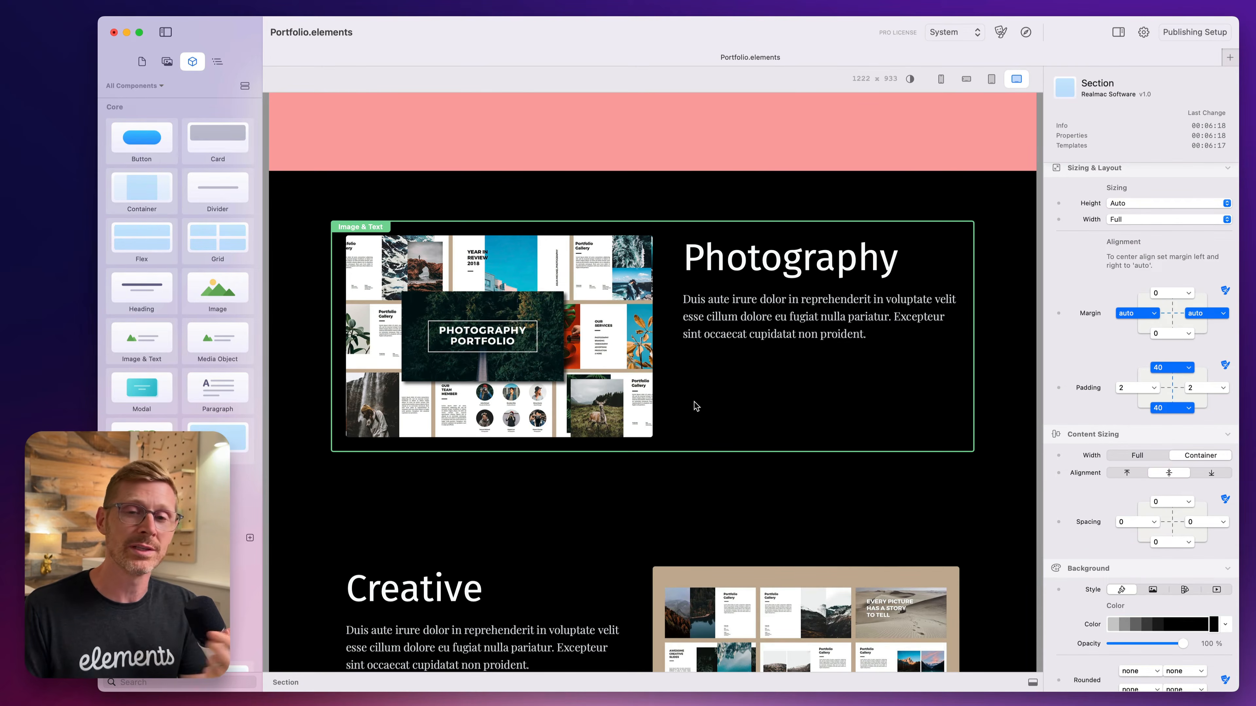
scroll(693, 405, down, 5)
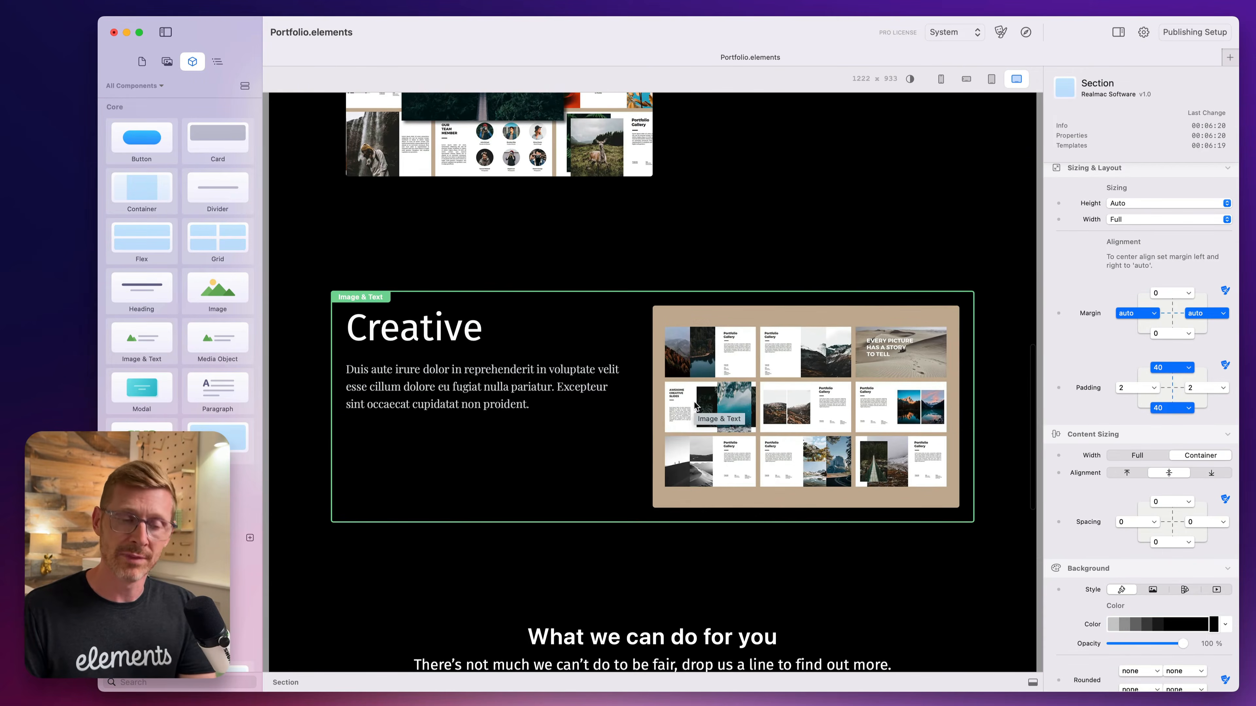
scroll(694, 405, down, 6)
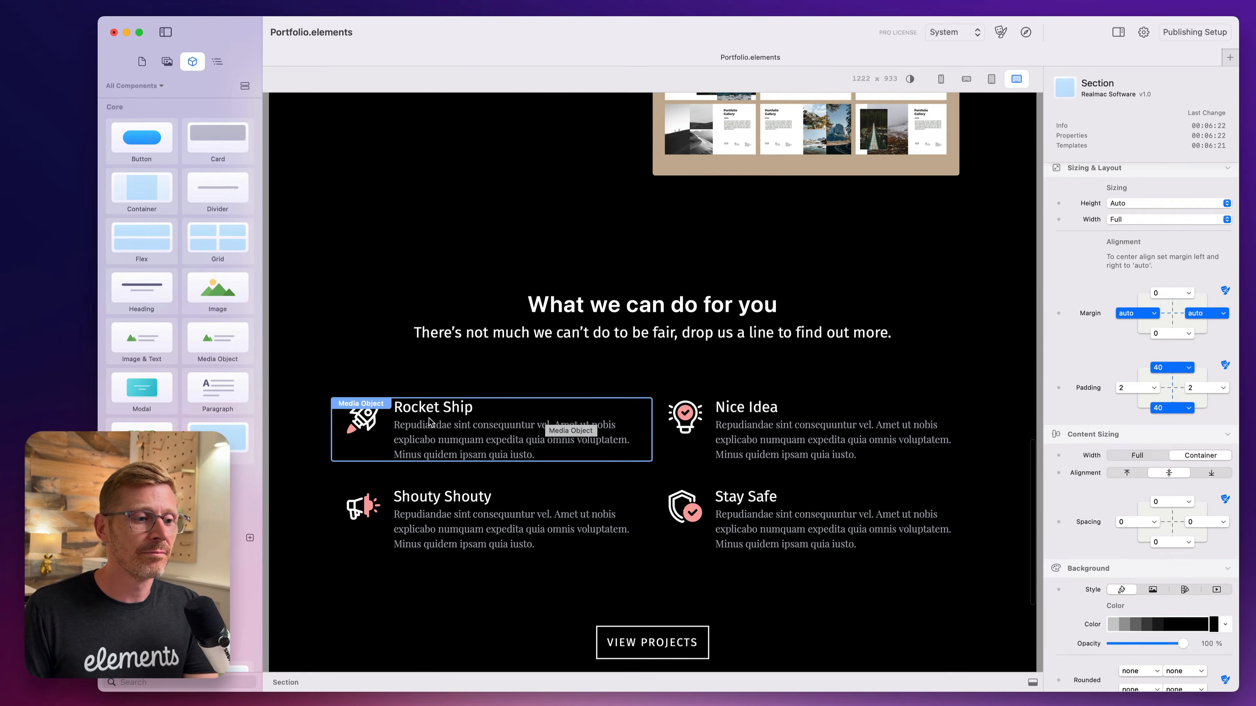
Inspect the settings of the Rocket Ship and Nice Idea media objects.
click(429, 422)
click(782, 438)
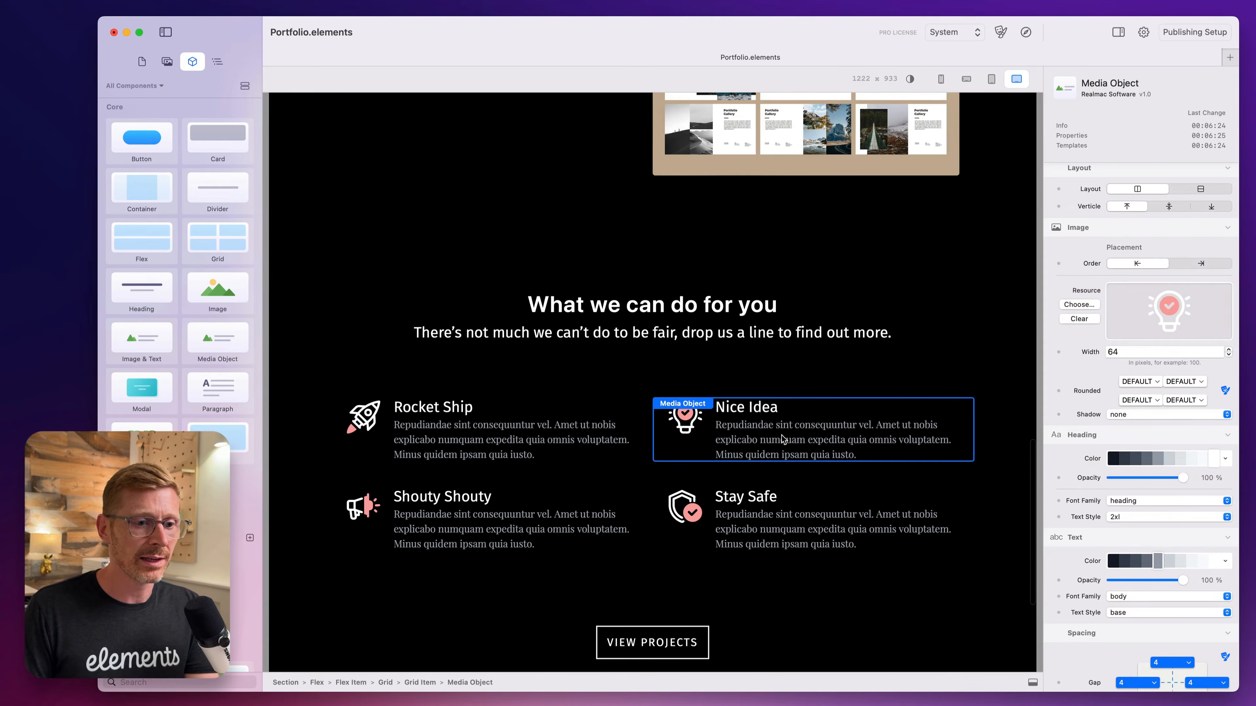
click(571, 439)
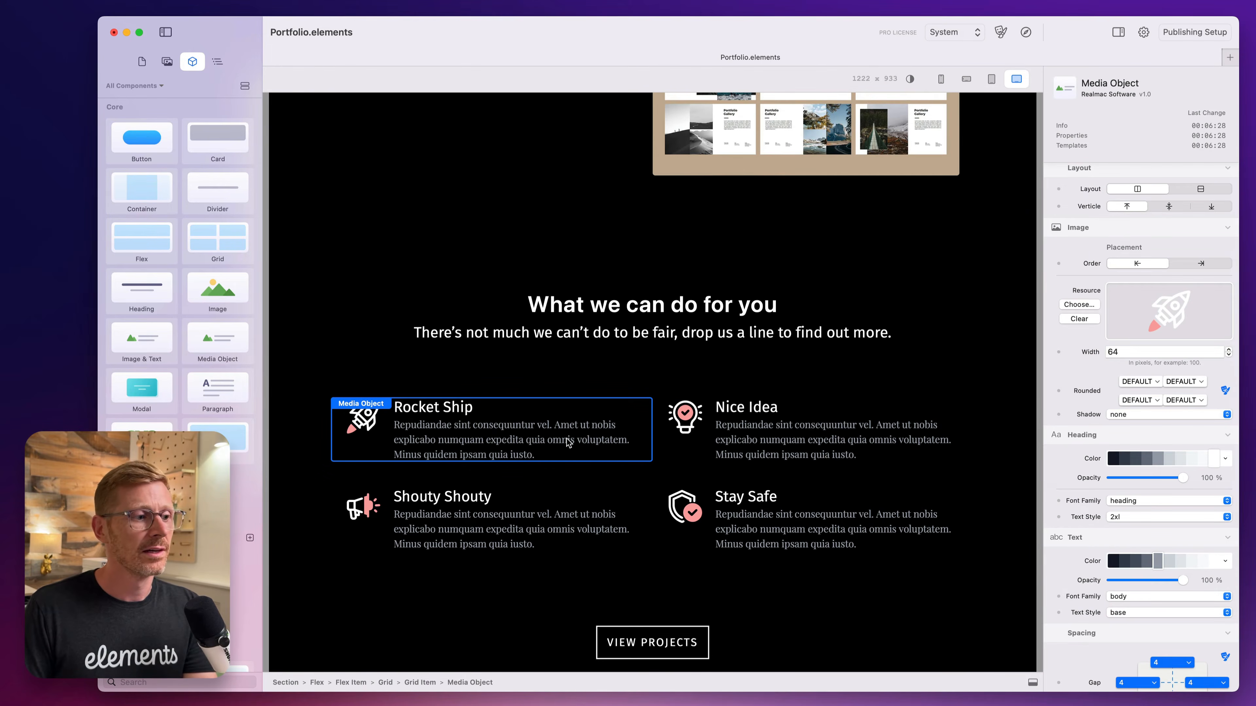
Select the Photography Image & Text component on the Home page and inspect its settings.
scroll(658, 438, up, 6)
scroll(482, 418, up, 5)
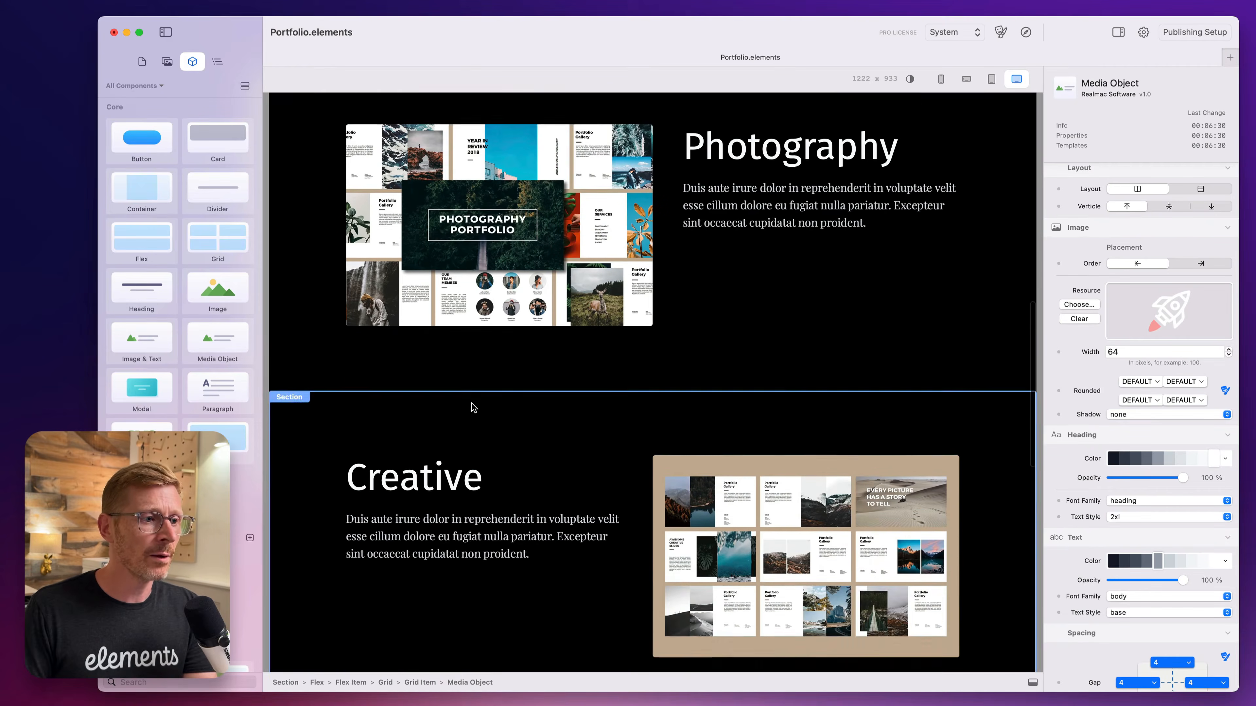
click(593, 348)
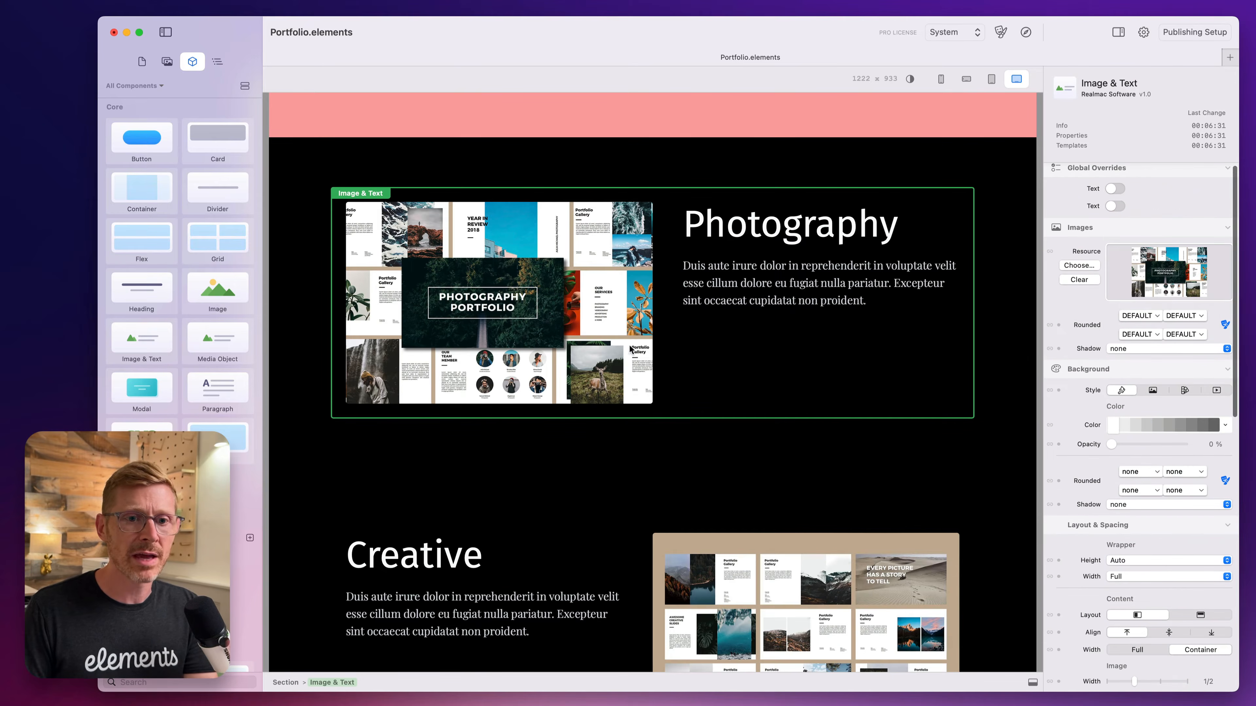
scroll(678, 346, up, 1)
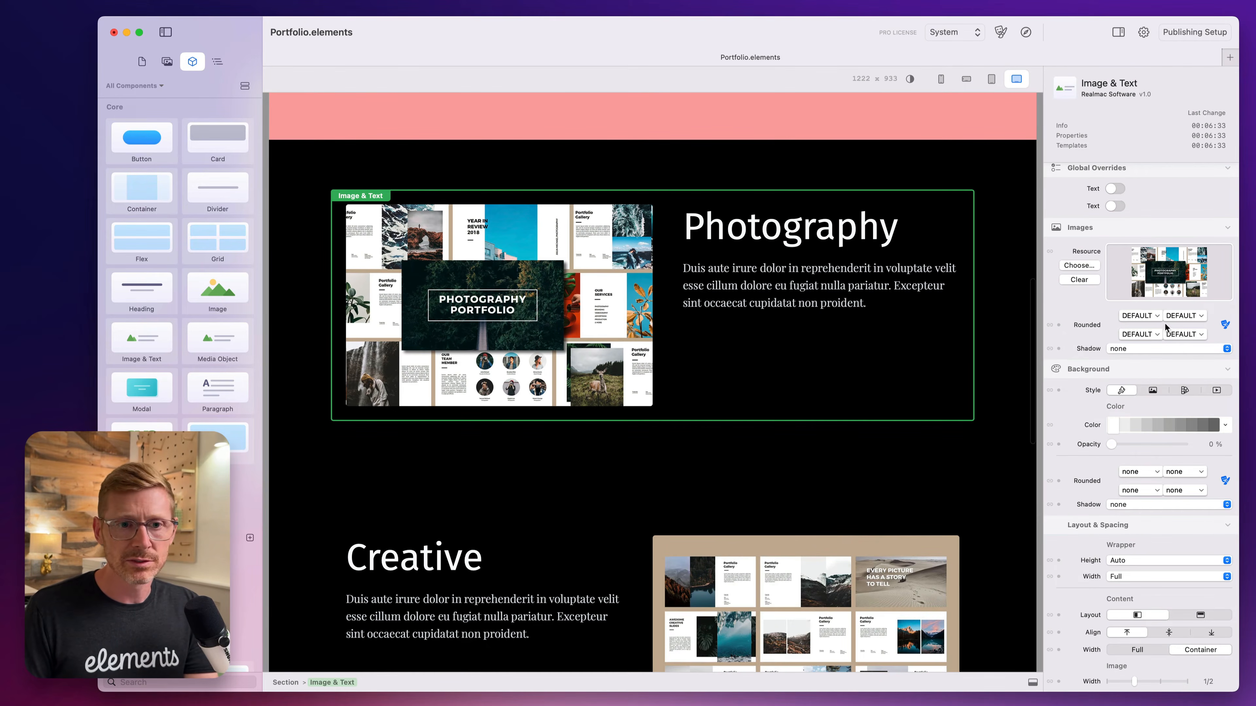
scroll(842, 315, up, 4)
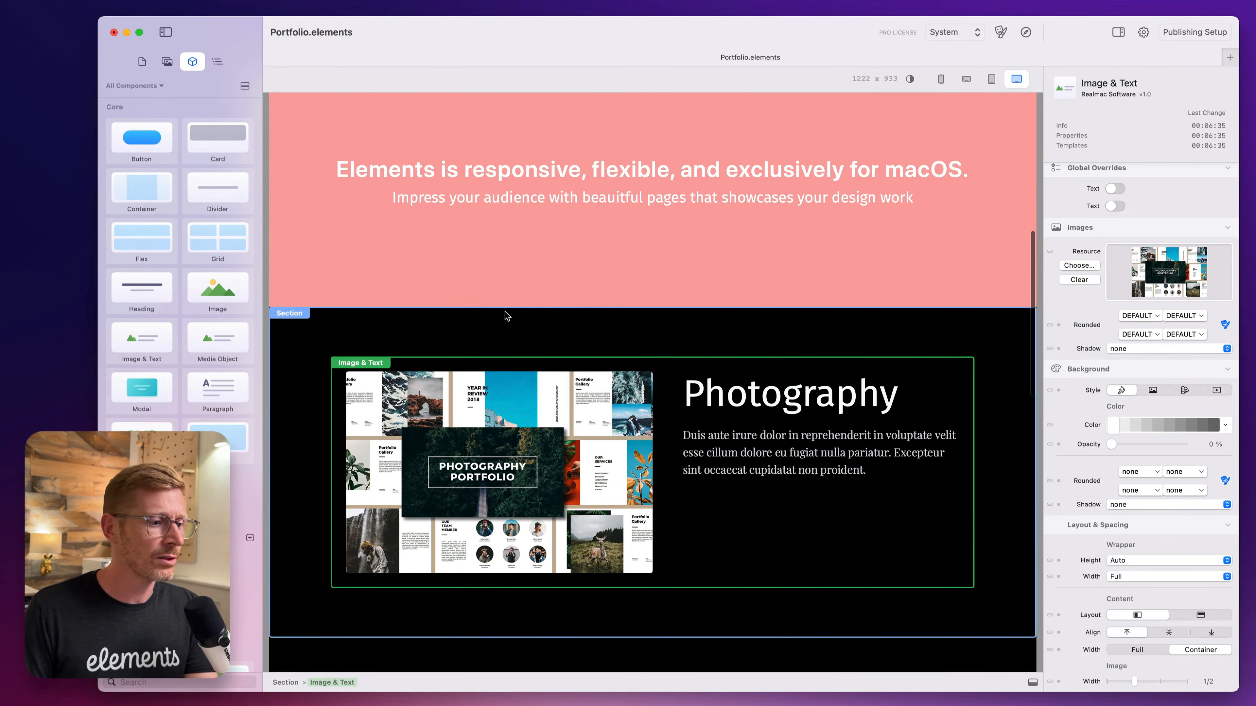
Add a new section directly above the black Photography section and set its top and bottom padding to 40.
click(486, 326)
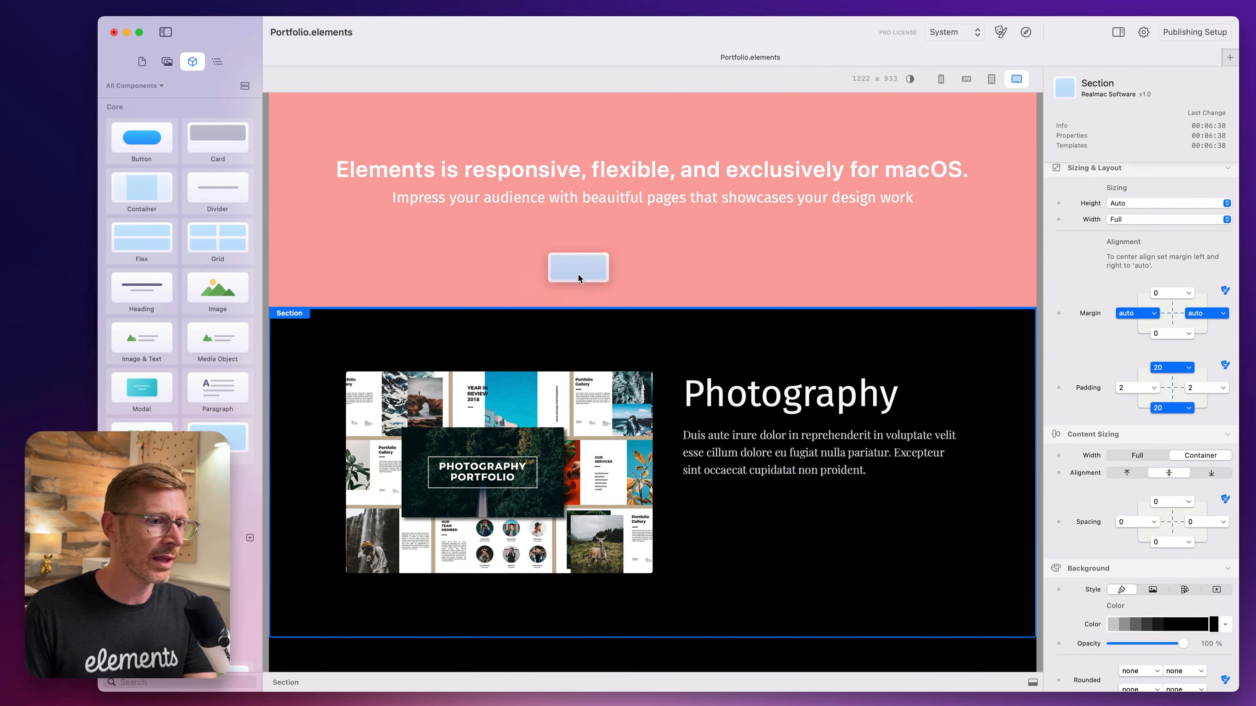
click(590, 297)
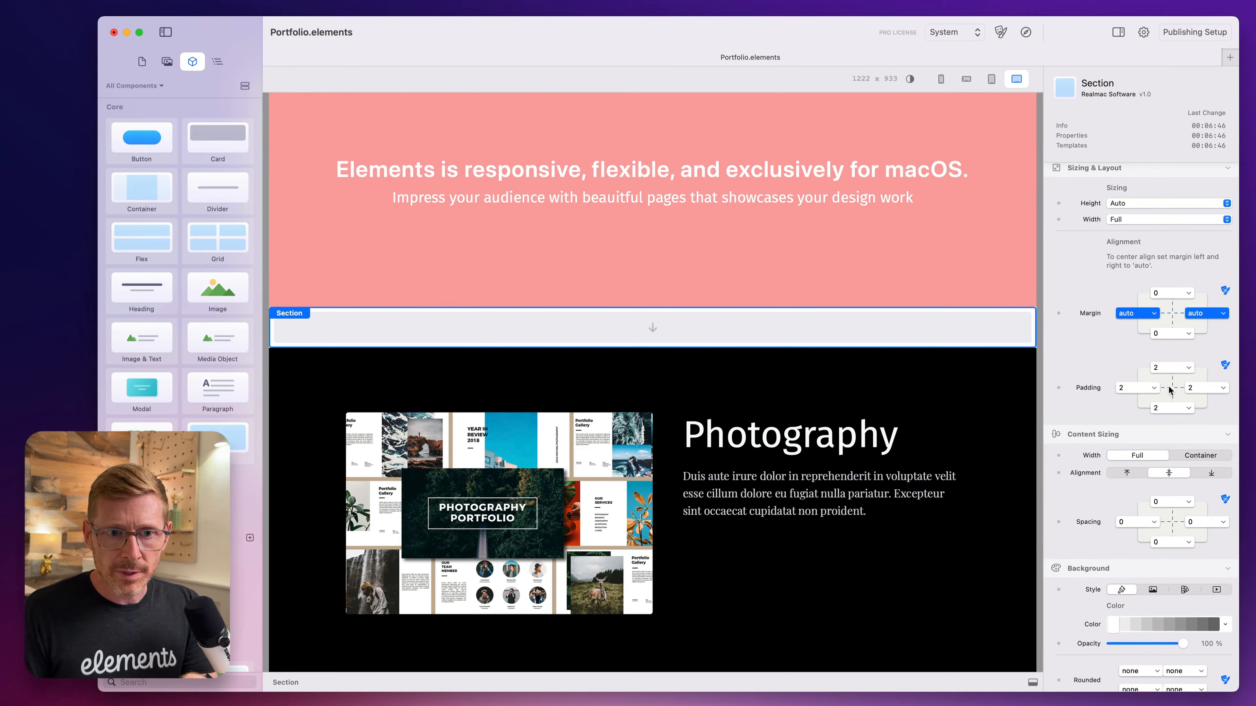
click(1172, 368)
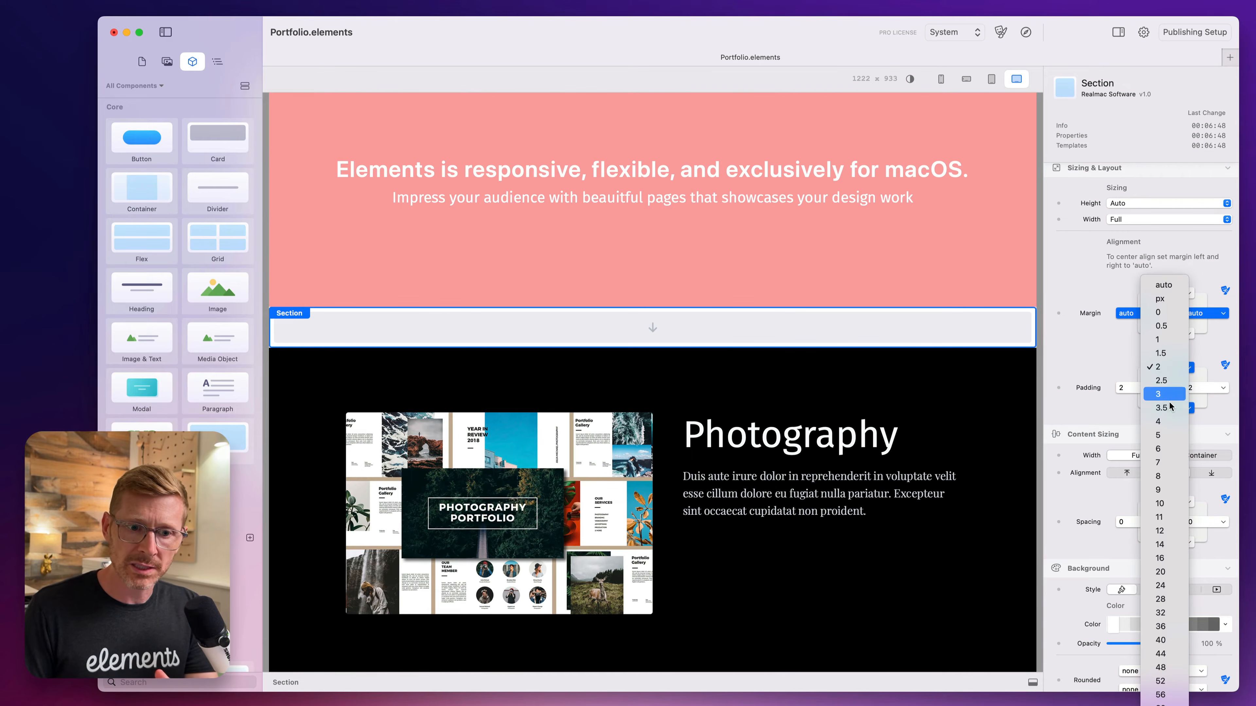
click(1169, 641)
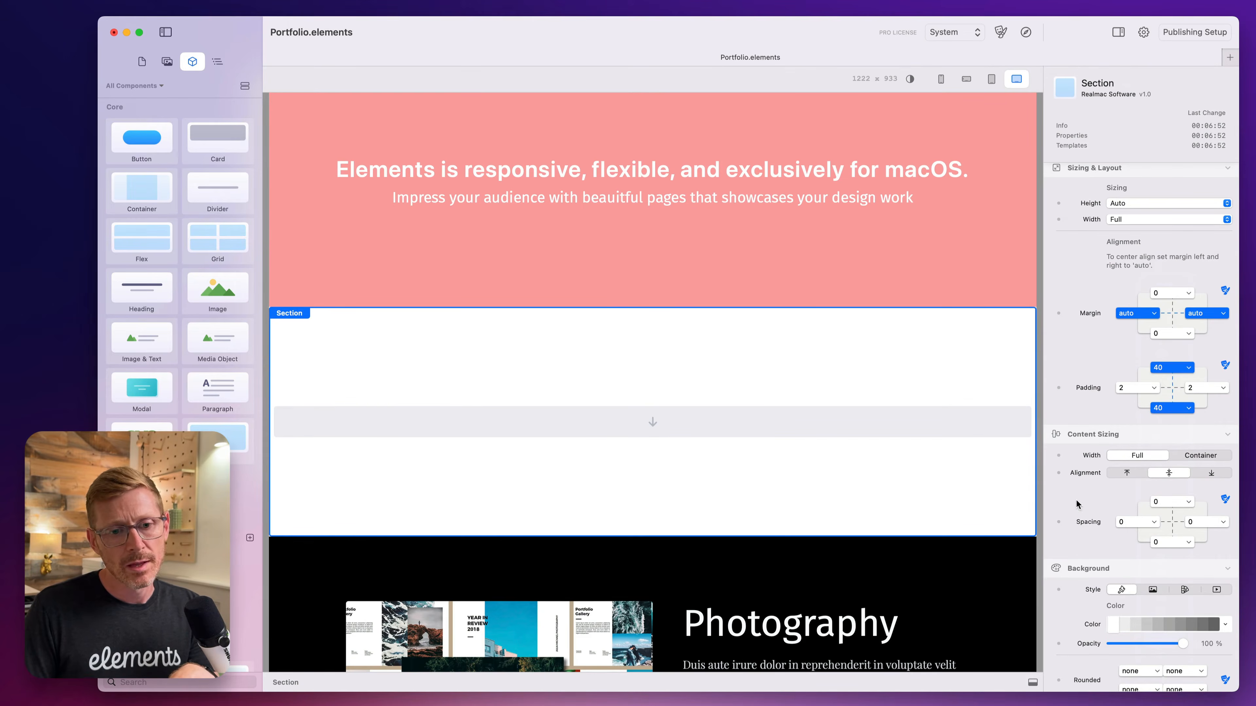
Try black as the new section's background color, and set it to a medium emerald shade.
scroll(1075, 499, down, 2)
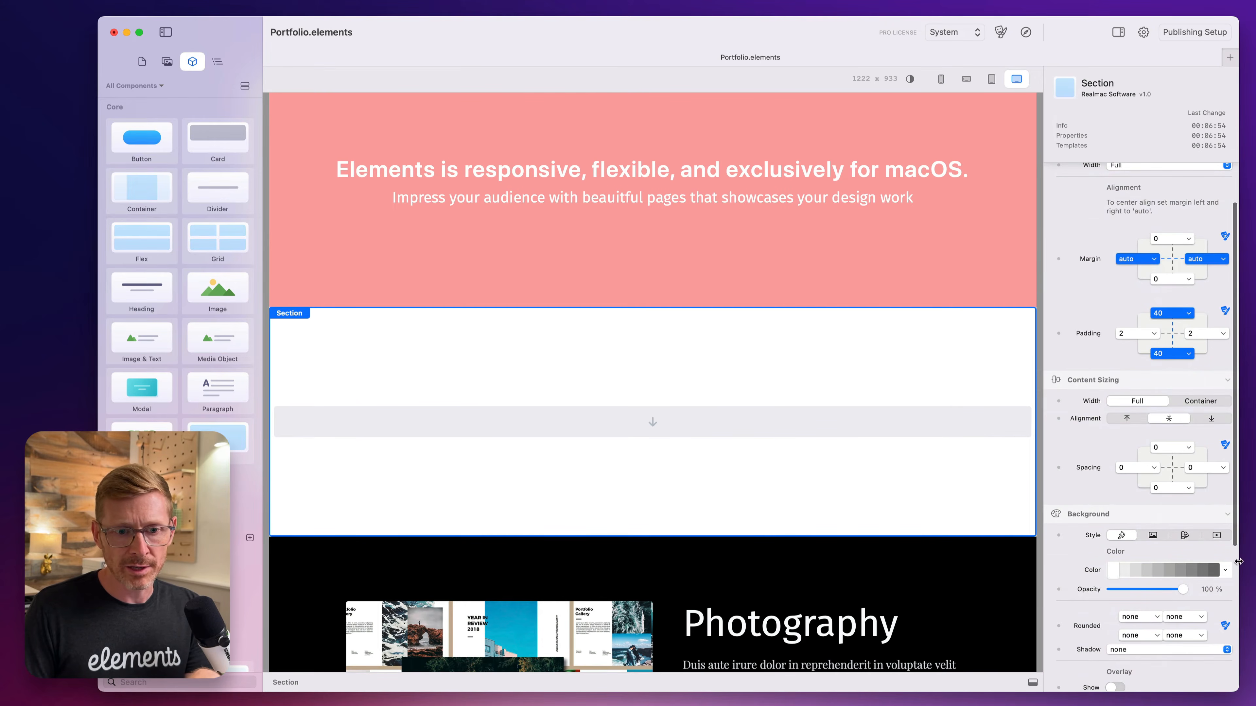
click(1226, 571)
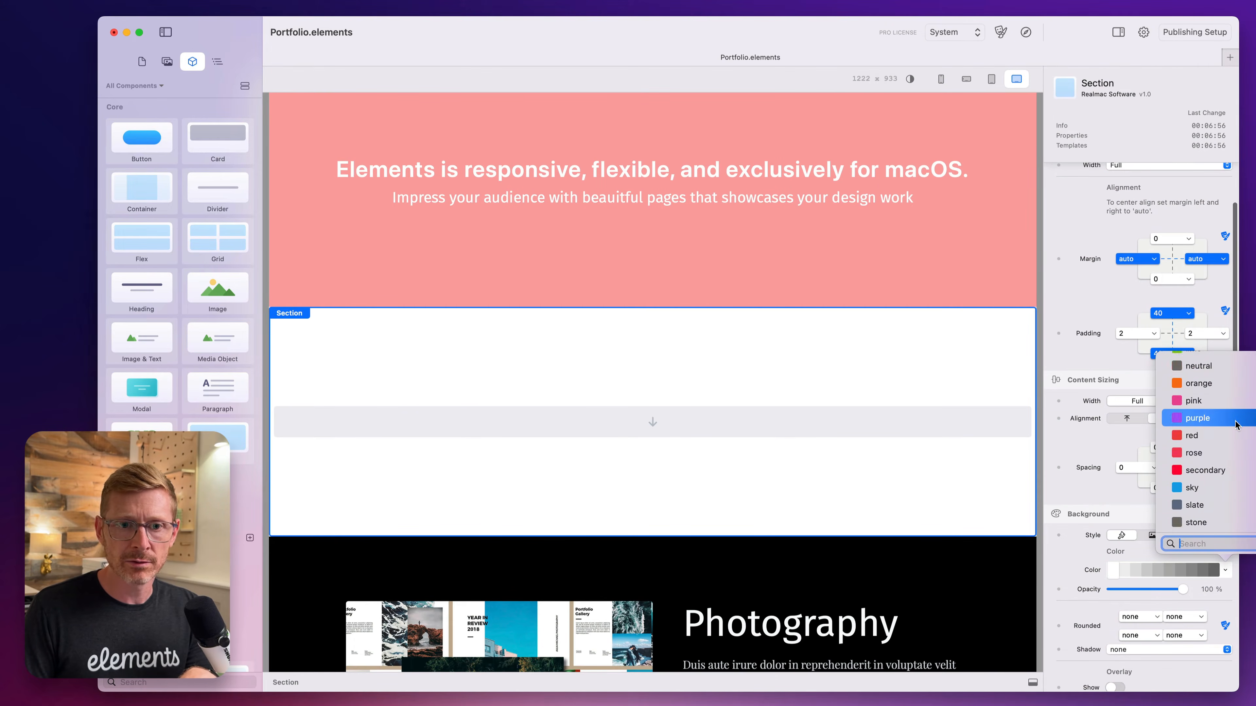
click(1238, 391)
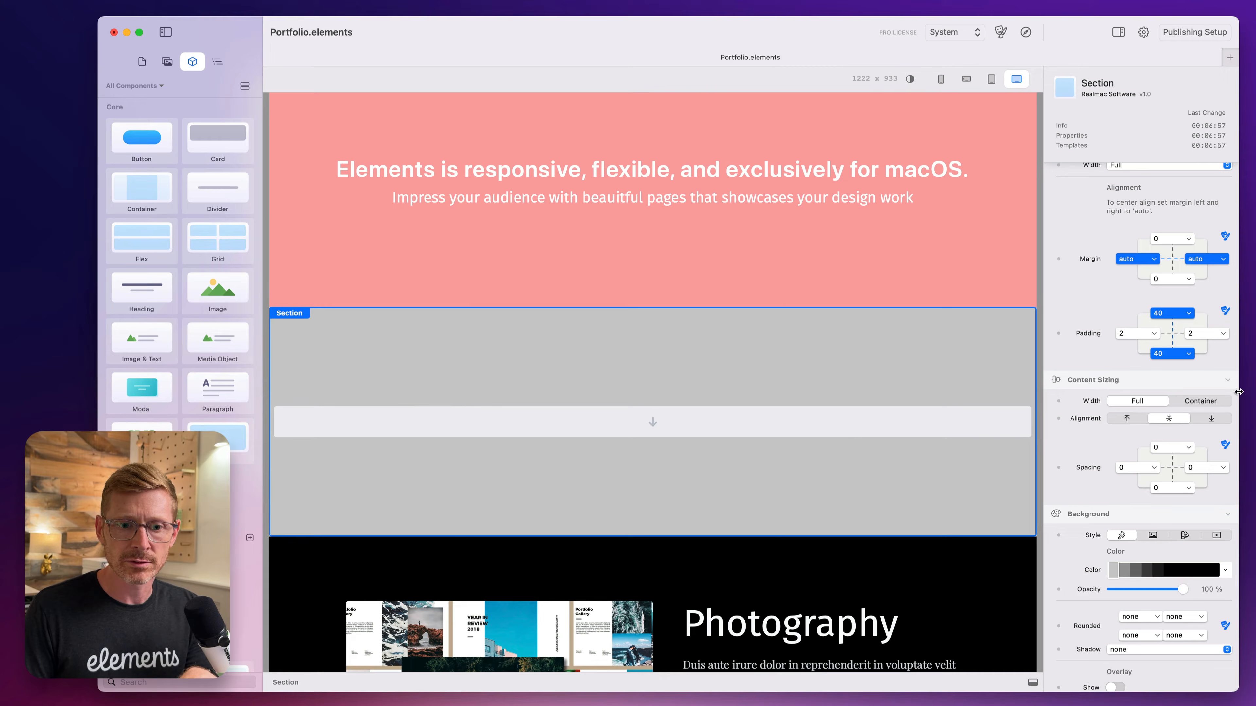
click(1215, 570)
click(1226, 570)
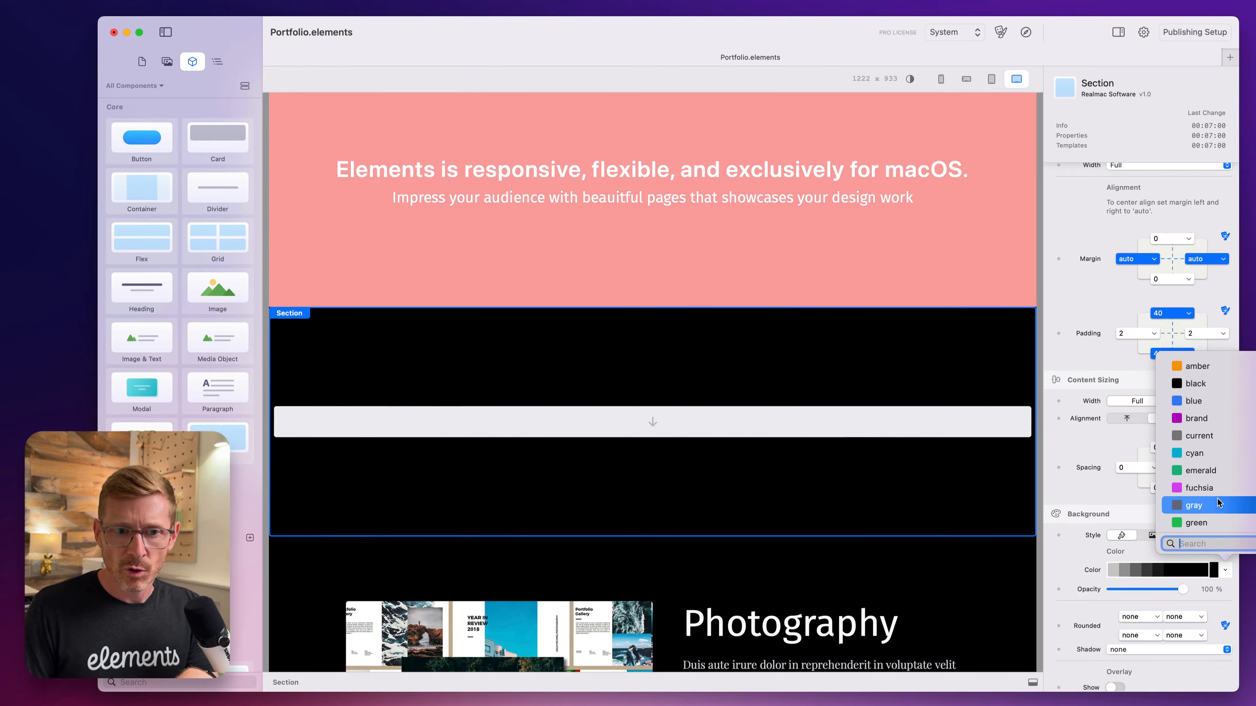
click(1201, 470)
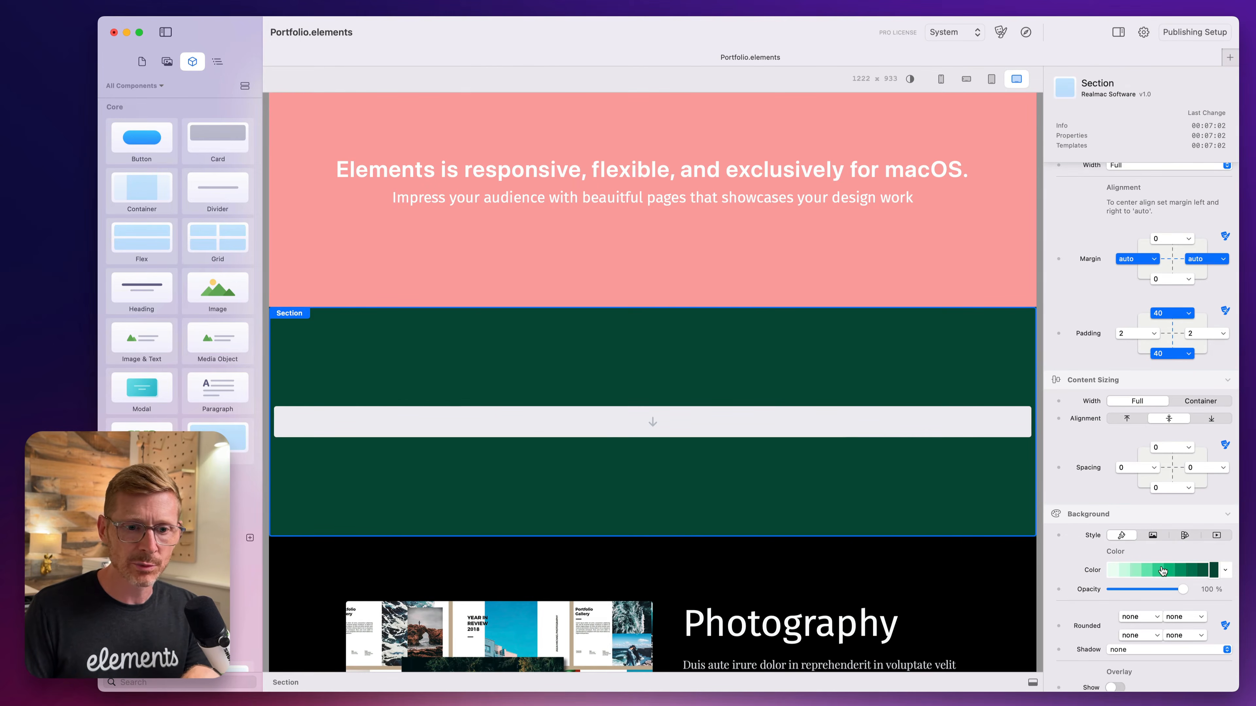
click(1180, 571)
click(1169, 571)
Add an Image & Text component inside the green section.
scroll(803, 341, down, 3)
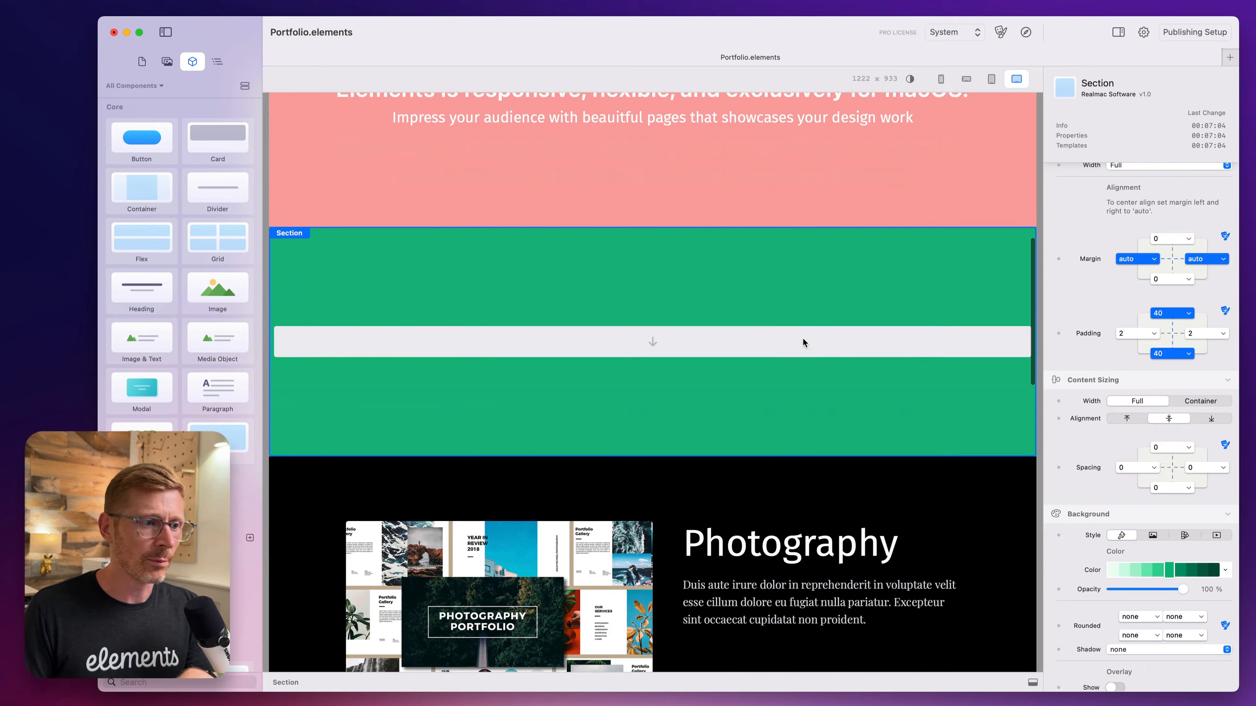
scroll(803, 336, down, 2)
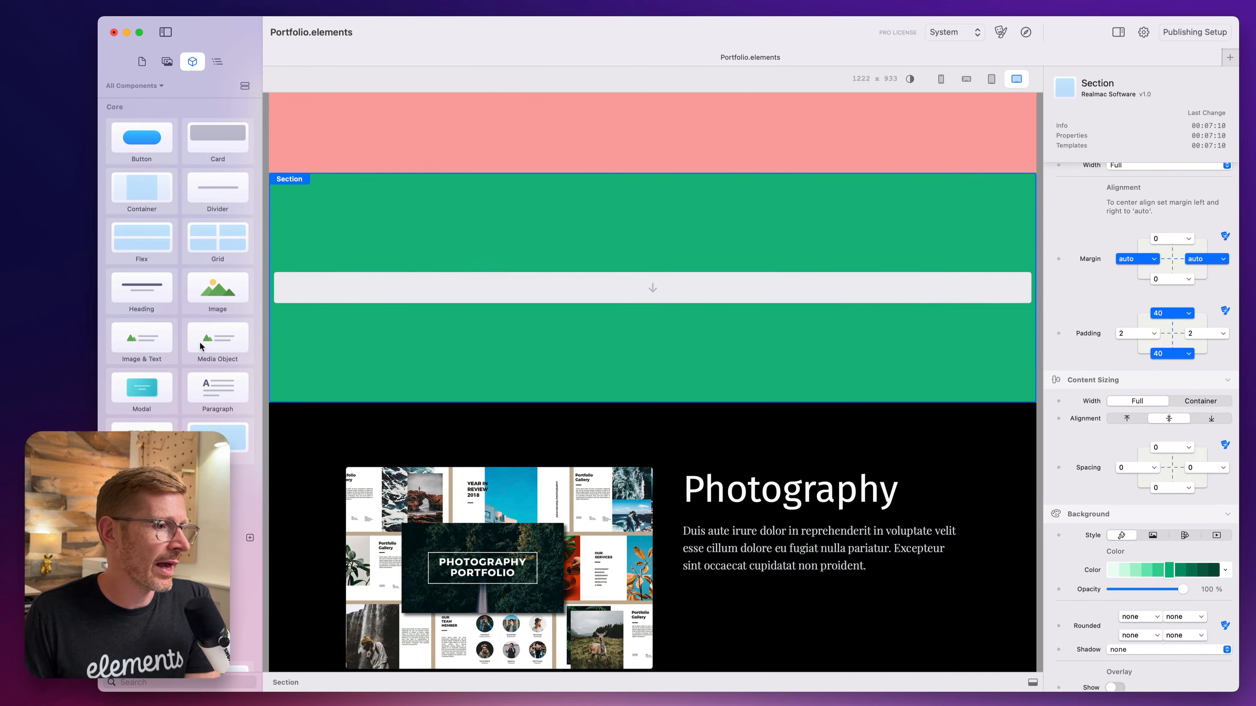
drag(153, 347, 741, 288)
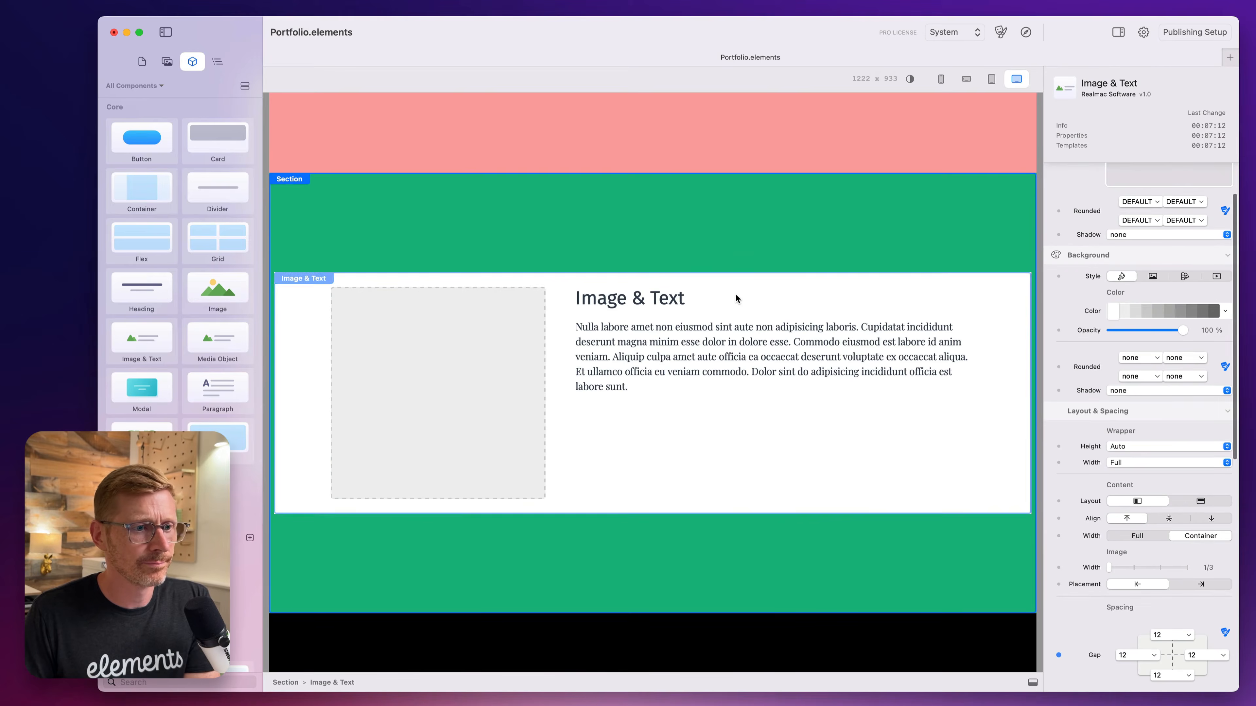
Set the background opacity of the new Image & Text component to 0%.
scroll(744, 245, down, 2)
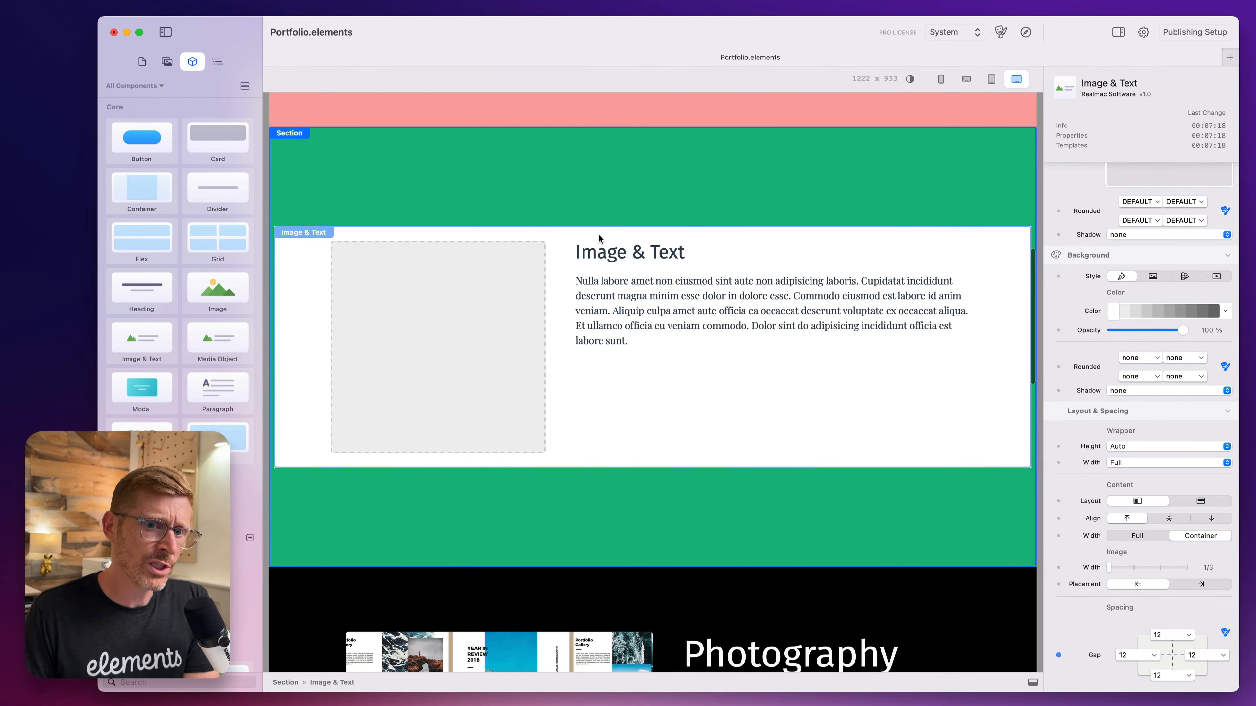
click(919, 183)
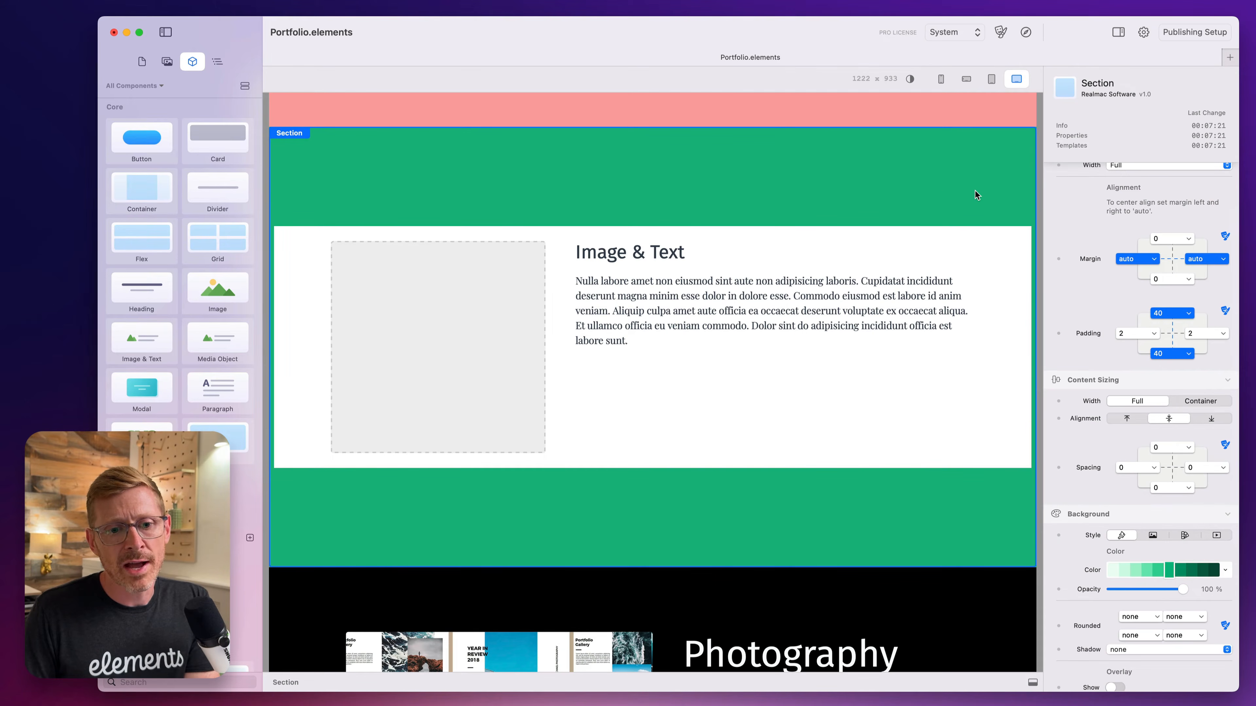
click(976, 239)
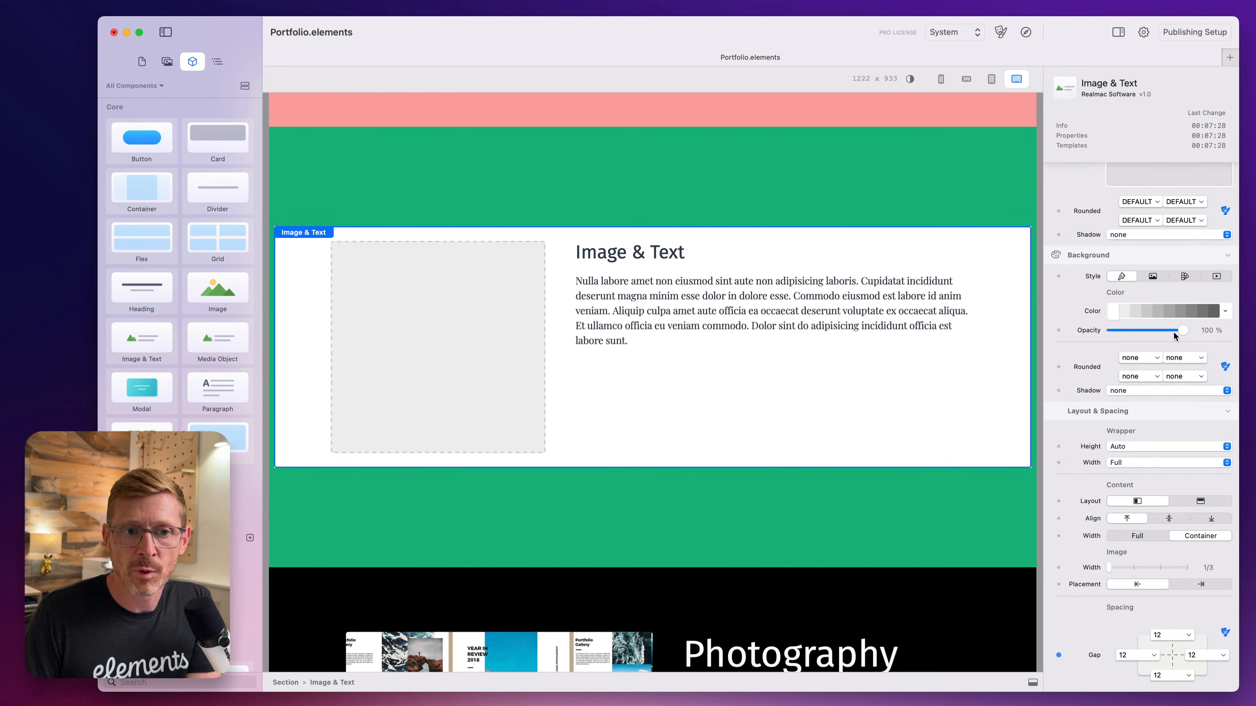
drag(1181, 331, 1104, 341)
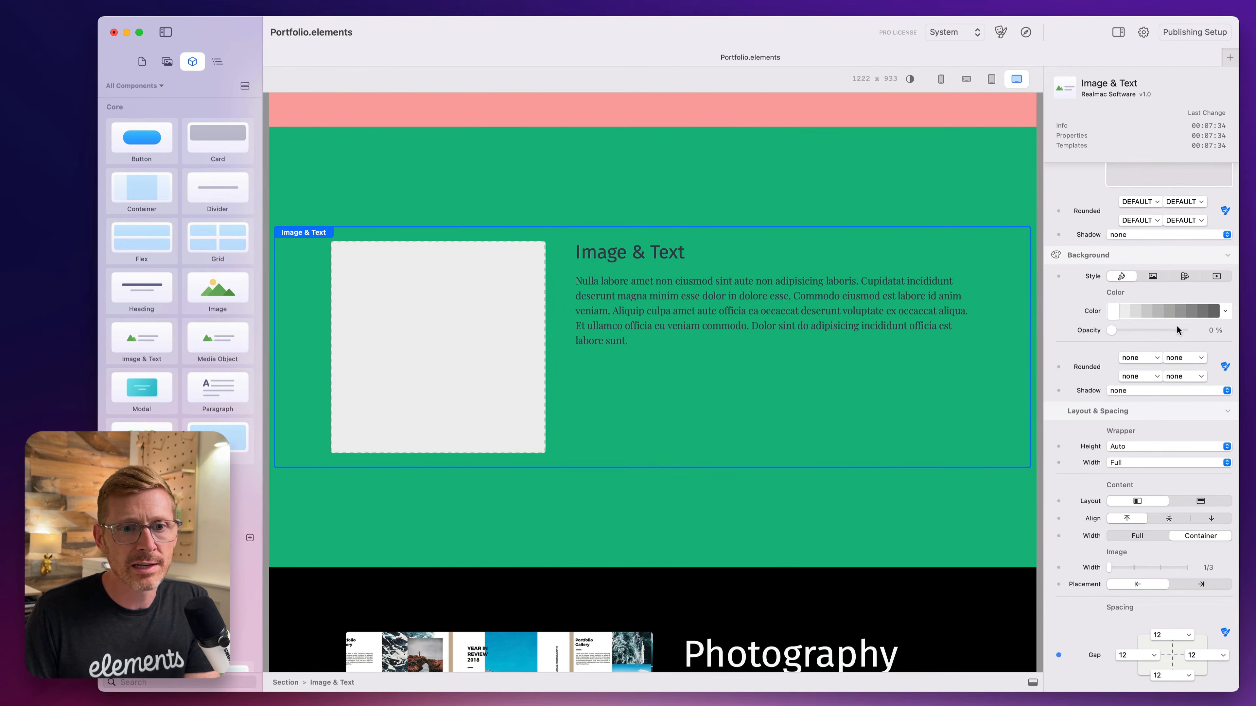
drag(1112, 330, 1024, 328)
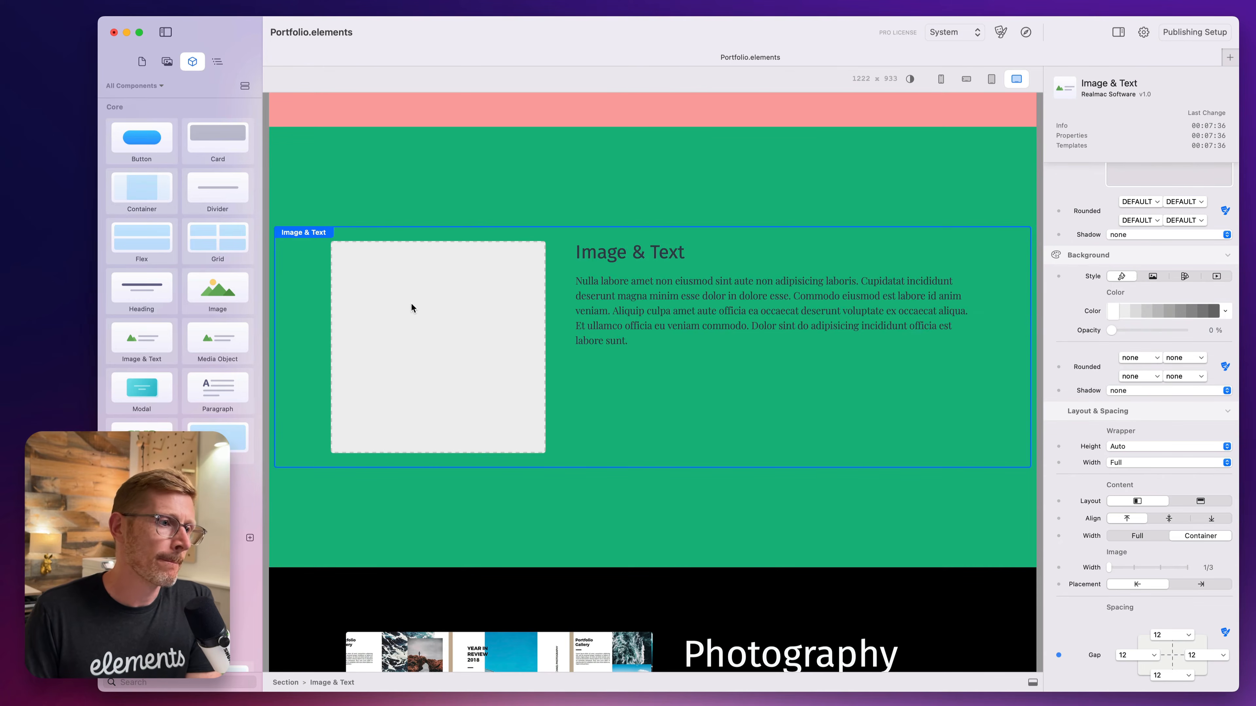
Assign photography.jpeg from the graphics resources folder as the new Image & Text component's image.
click(167, 61)
click(109, 118)
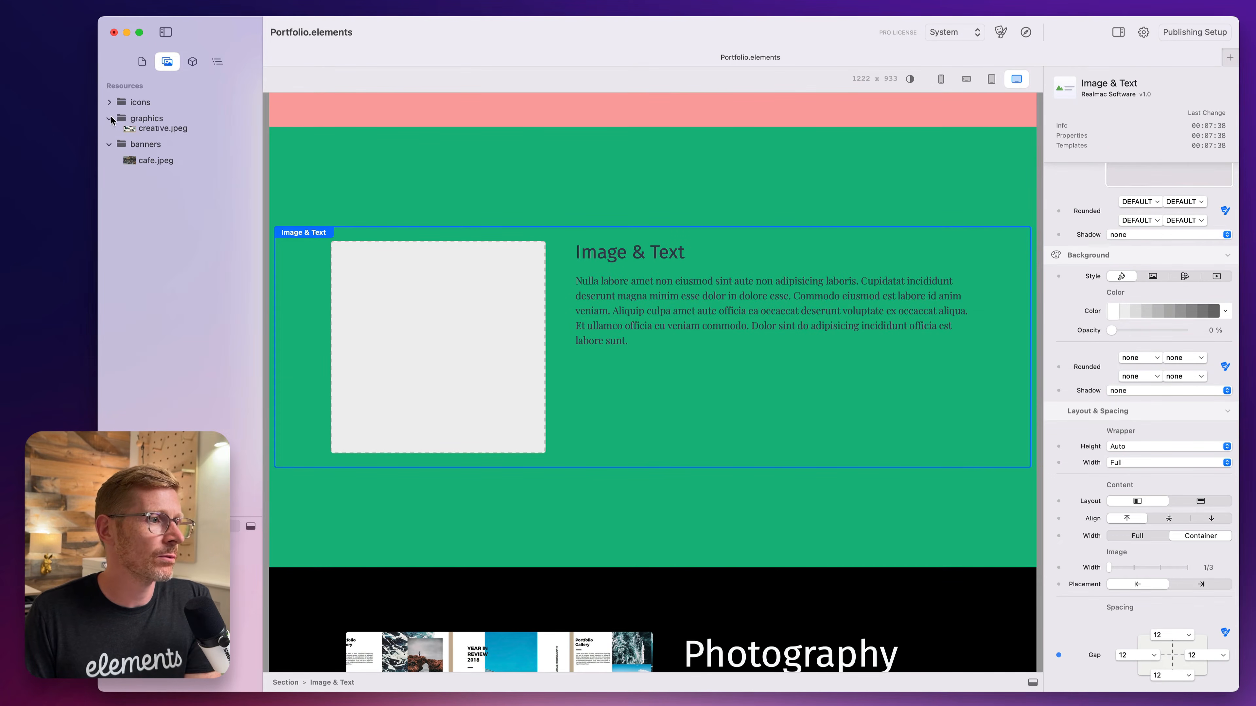
scroll(1118, 275, up, 3)
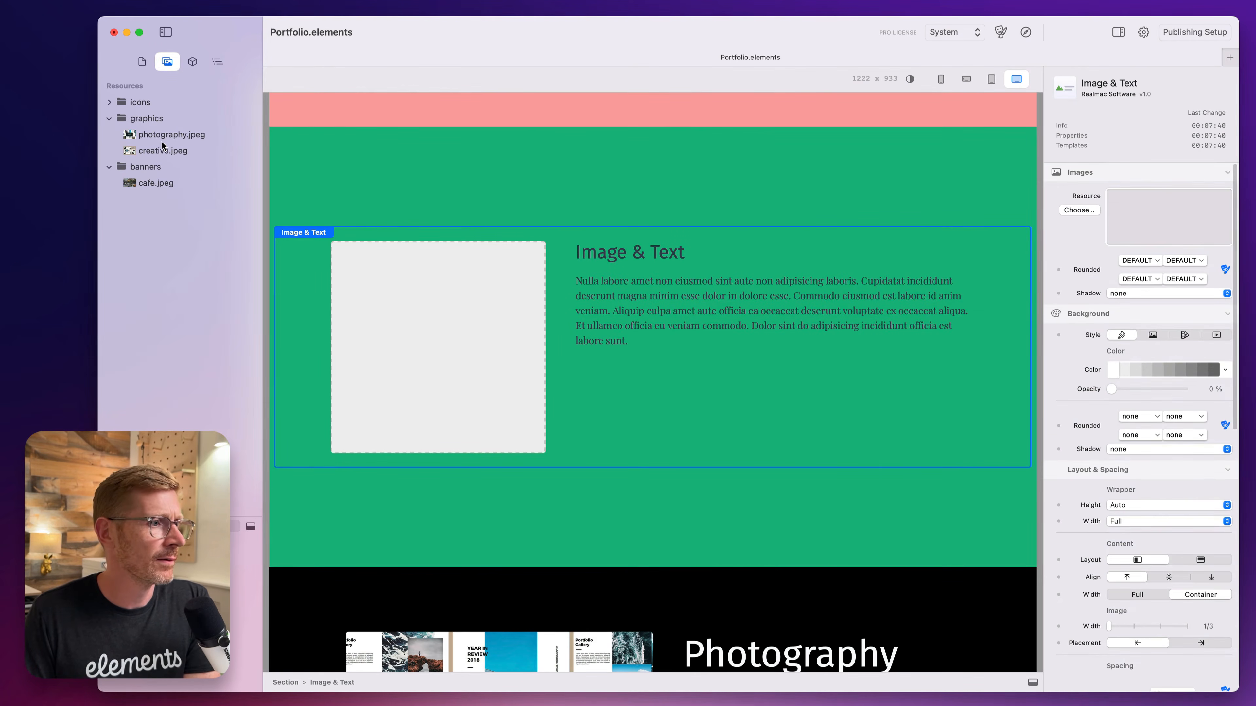
drag(163, 135, 1139, 203)
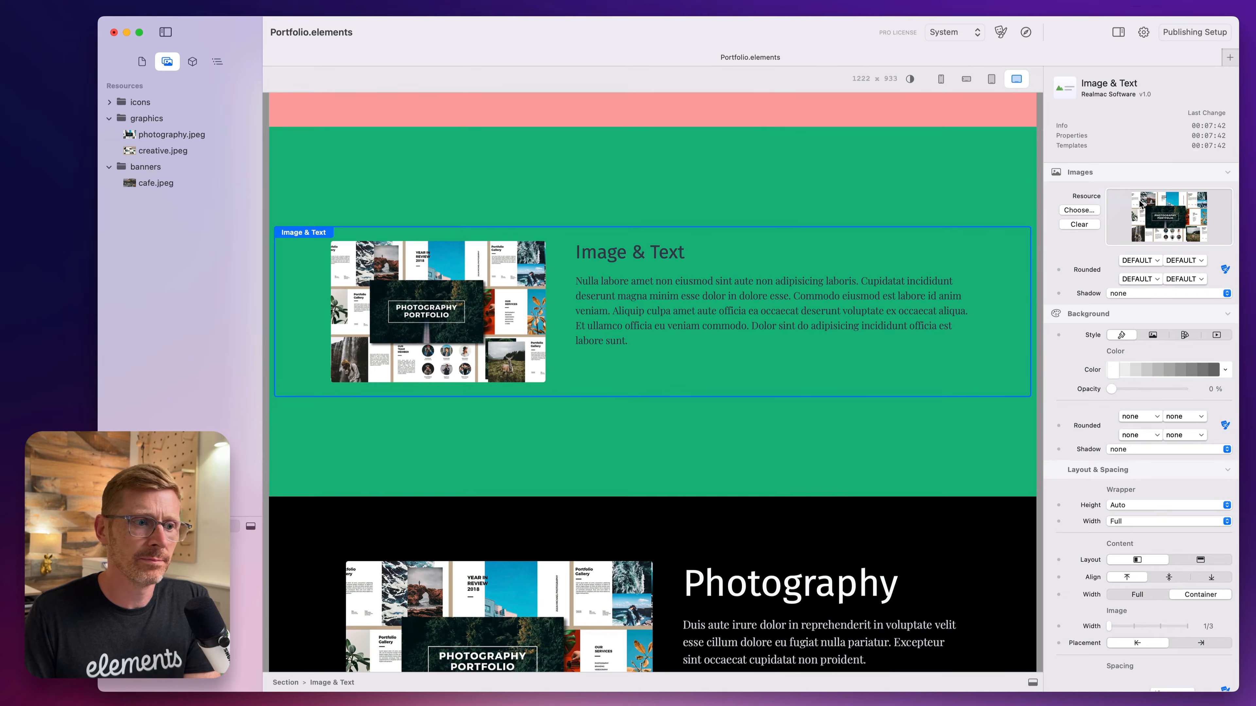
Replace the new Image & Text component's heading with "Photos".
double_click(644, 256)
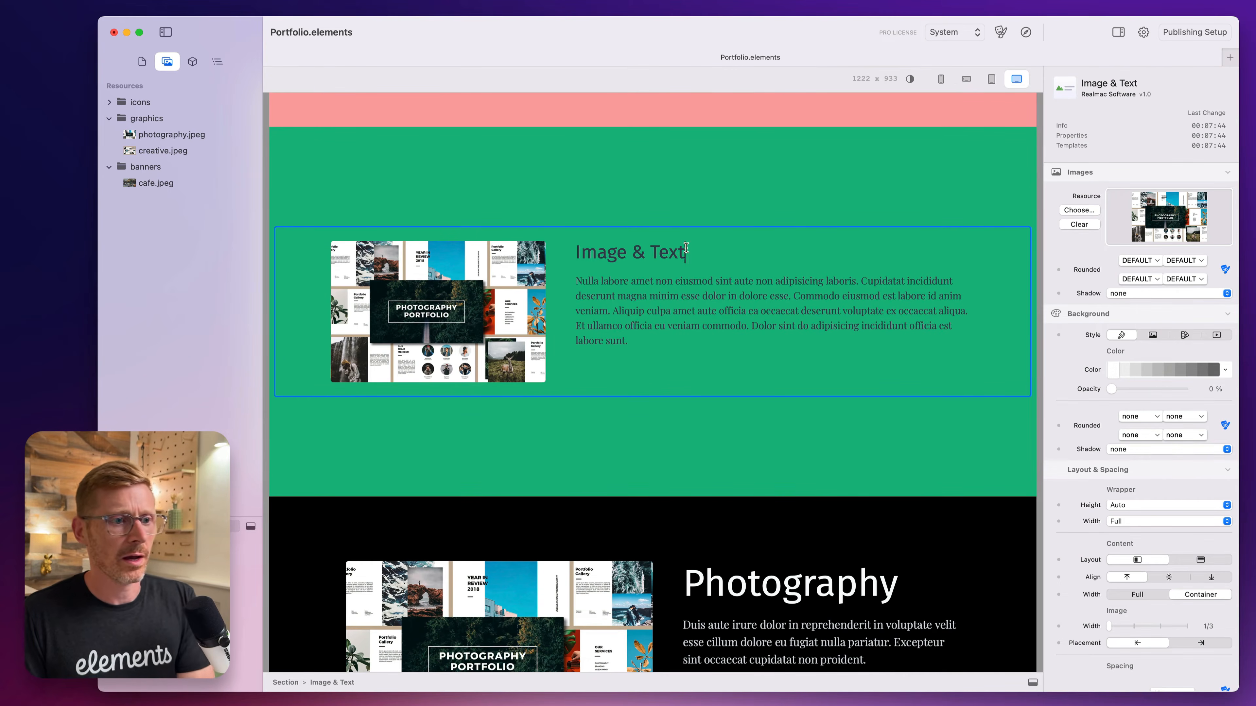
drag(686, 252, 582, 251)
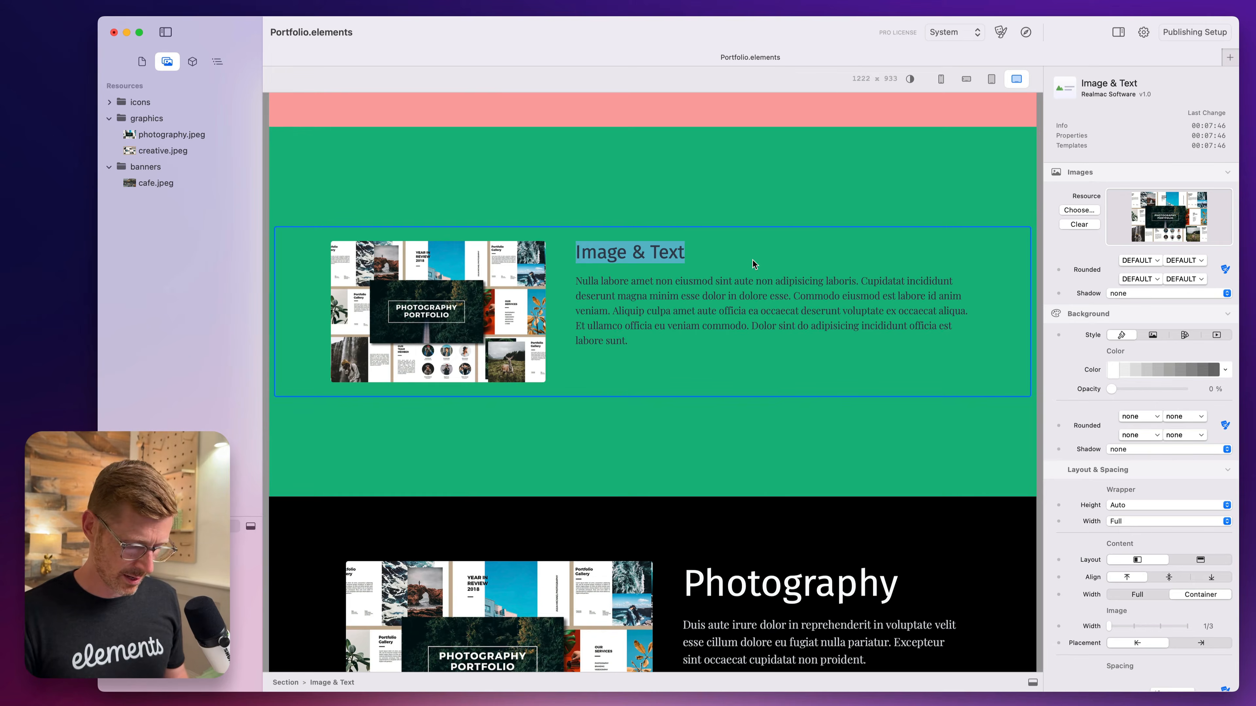
text(Photos)
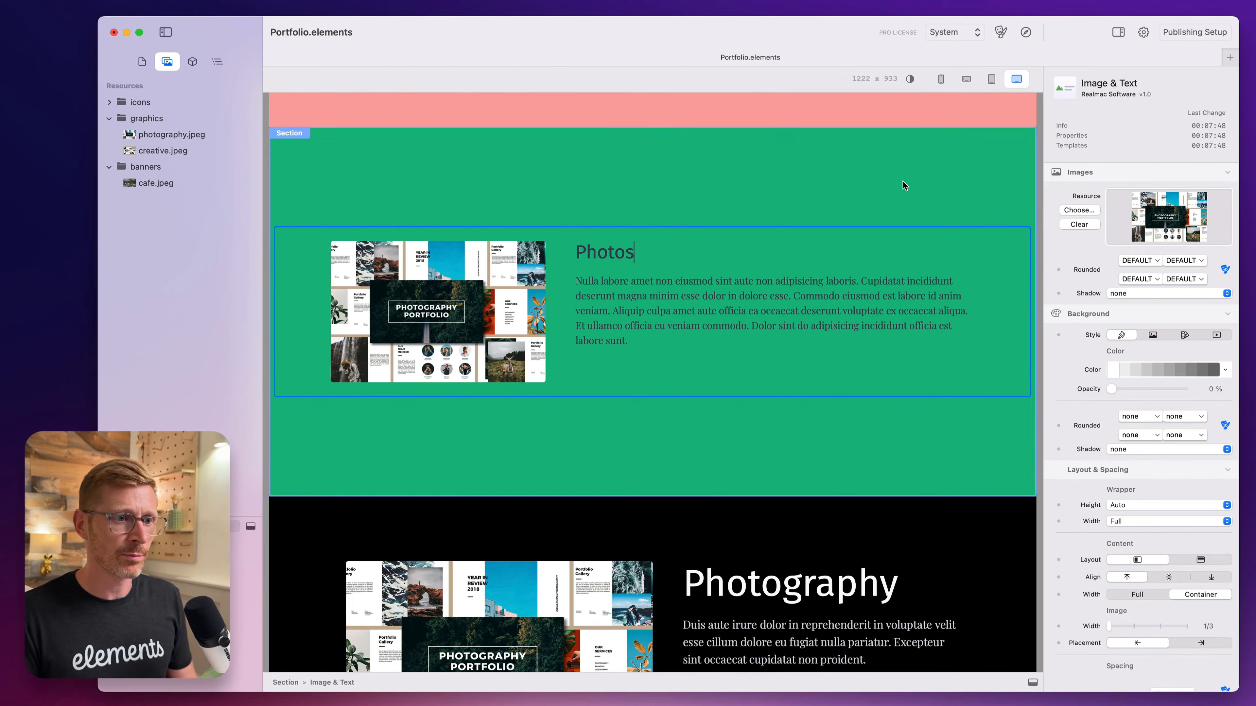
click(903, 182)
Try the stacked content layout for the Photos component, and restore the side-by-side layout.
click(613, 257)
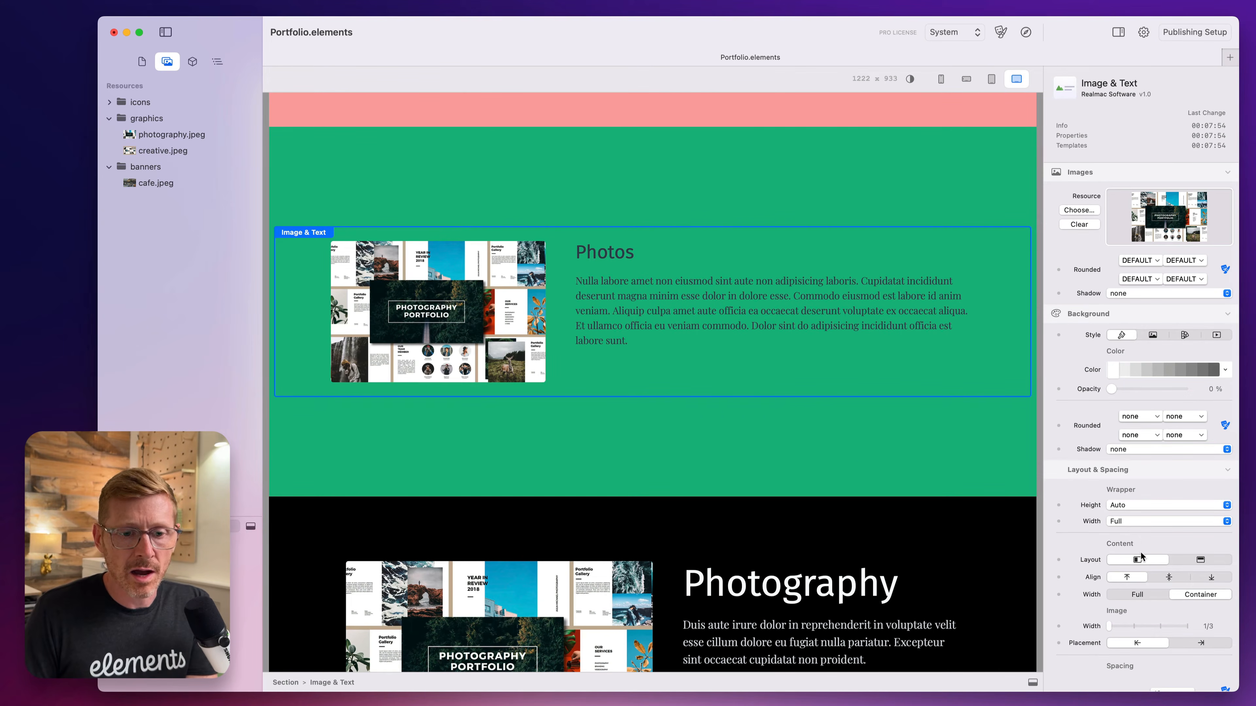
scroll(735, 371, down, 1)
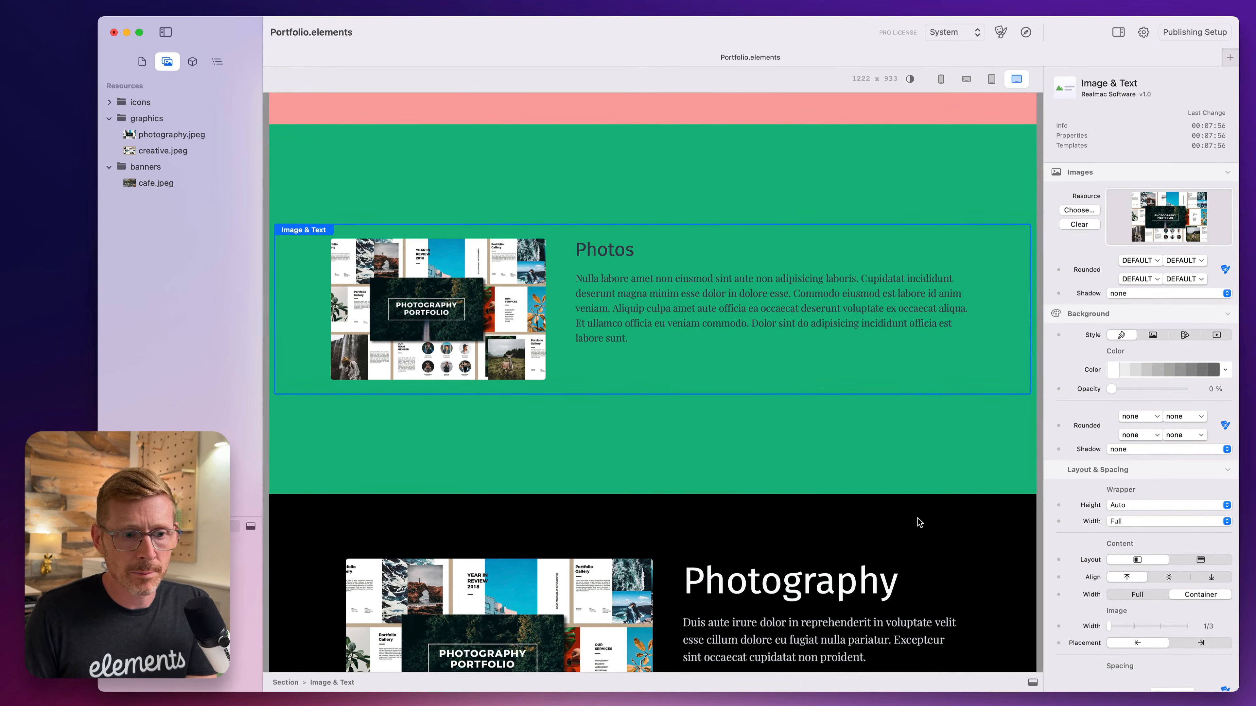
click(1207, 558)
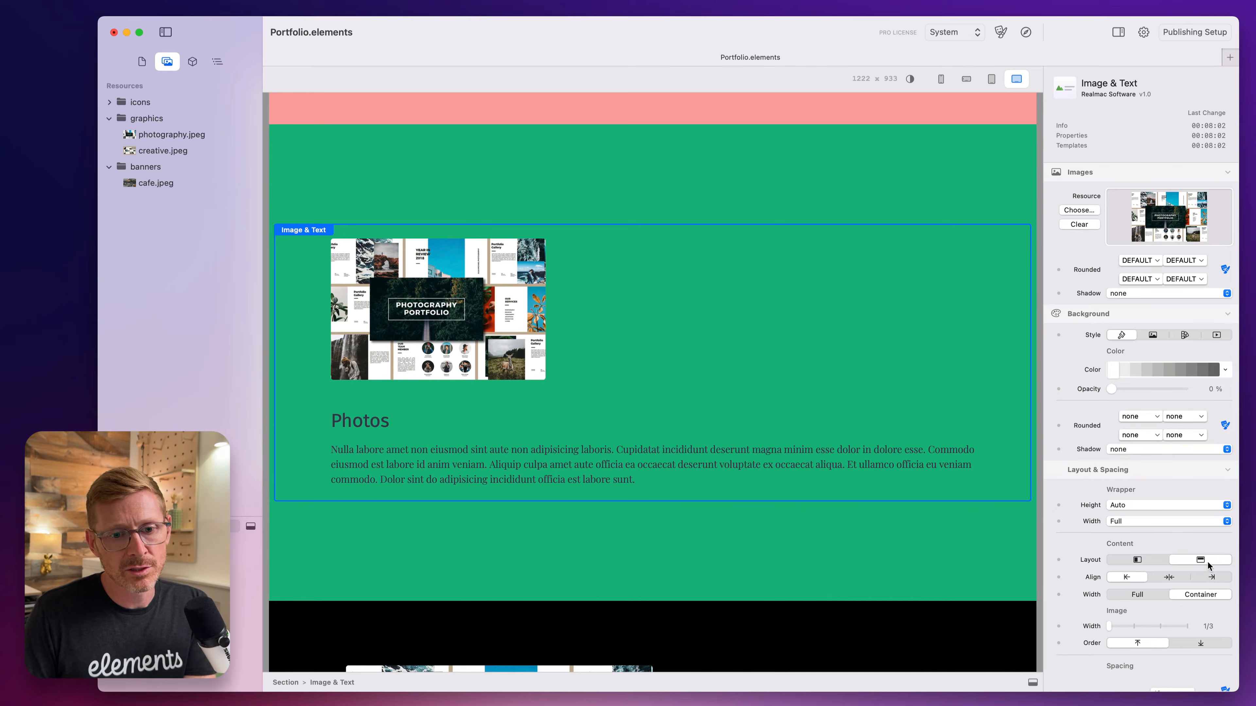
click(1136, 561)
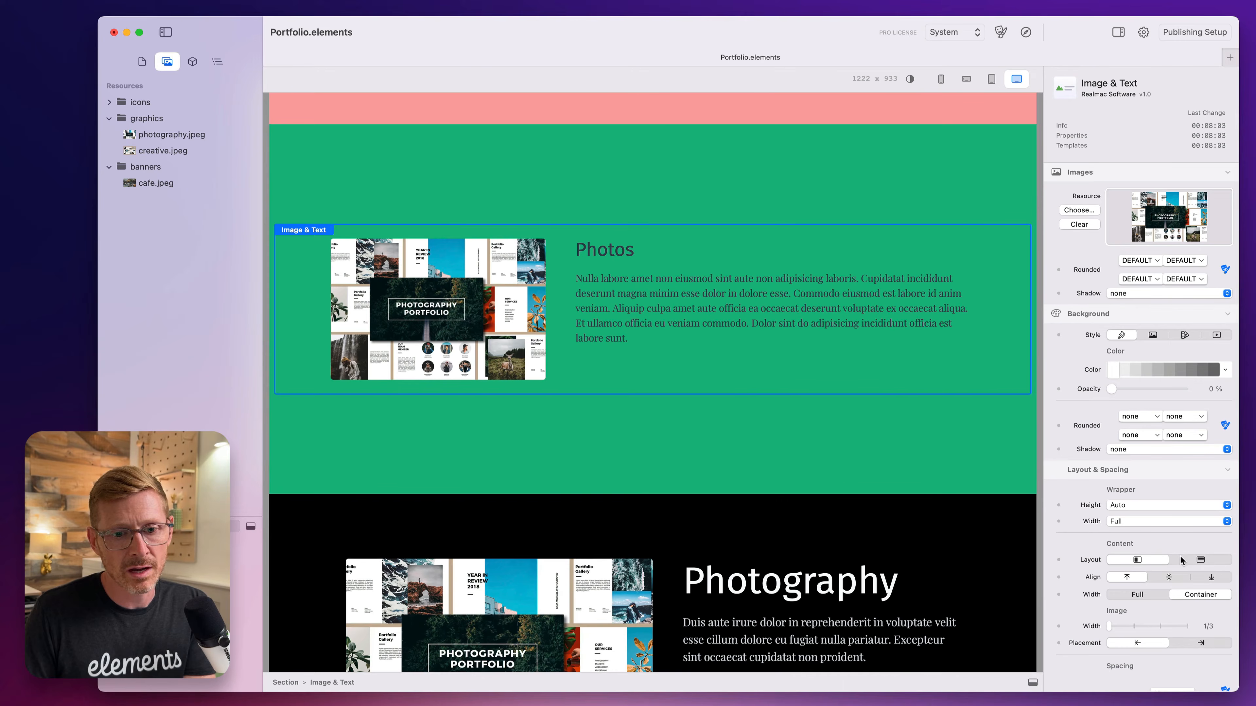
Try middle and bottom alignment for the Photos component's content, and restore the top alignment.
click(1170, 576)
click(1211, 578)
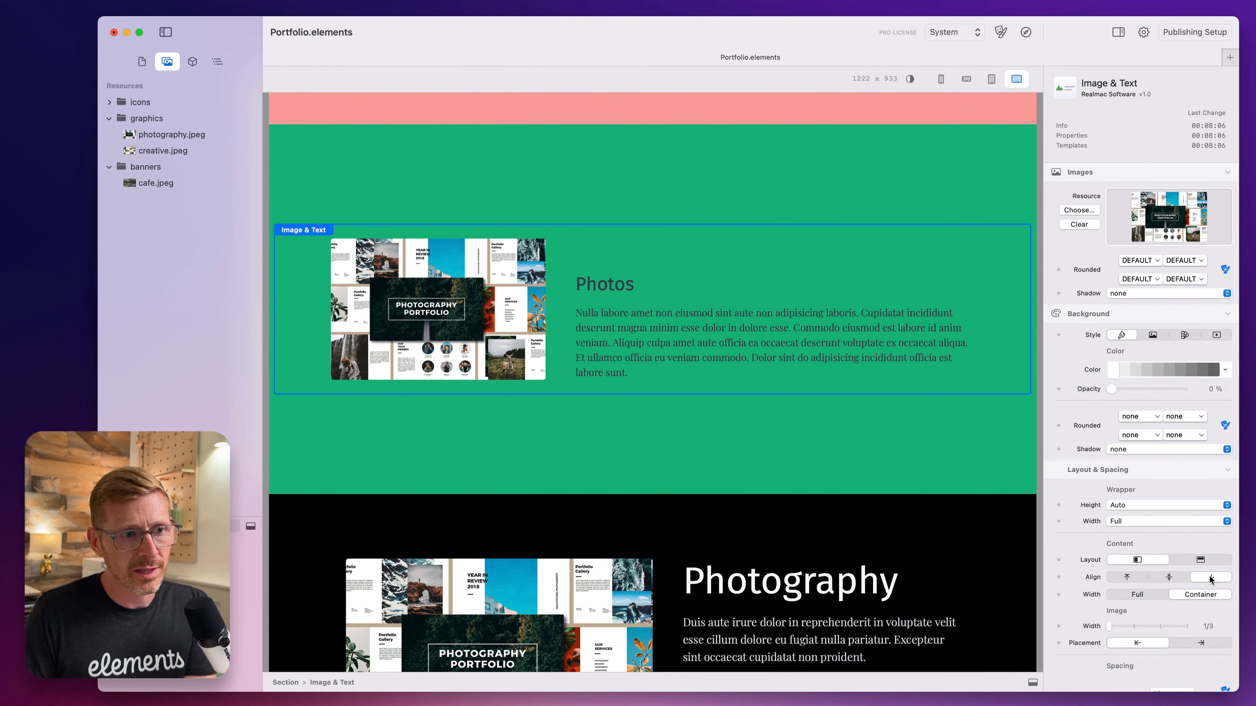
click(1127, 577)
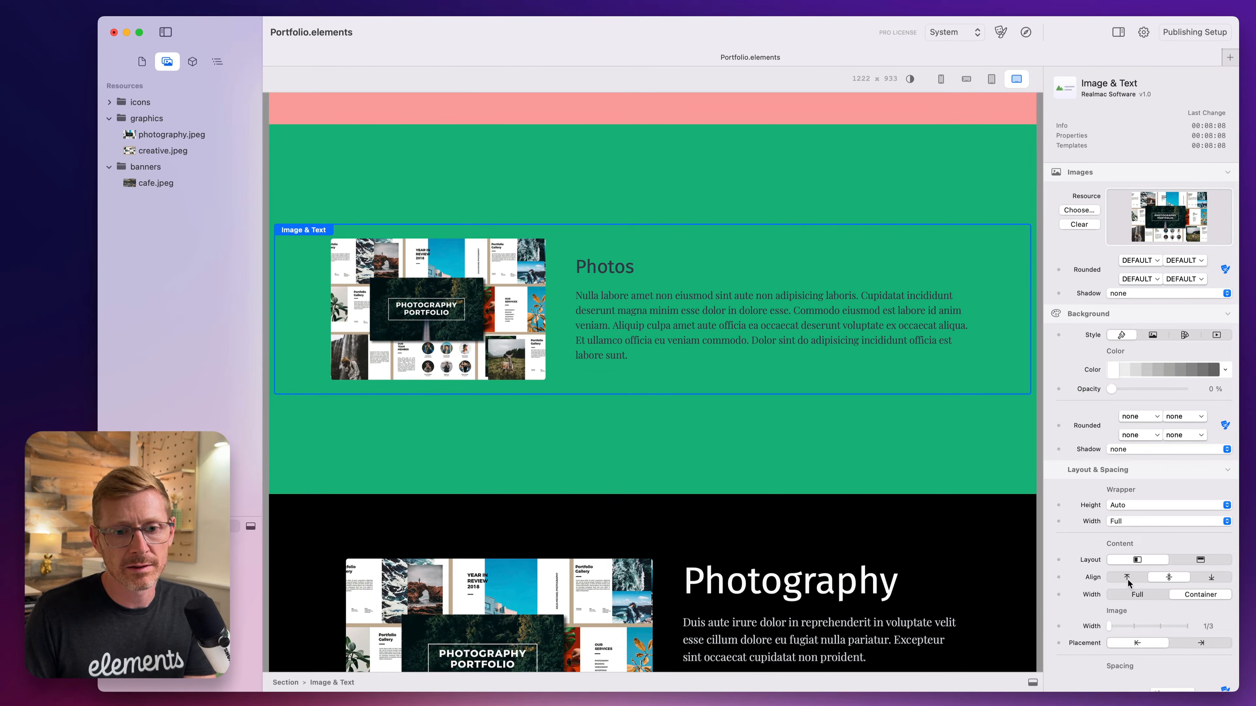
Try center and right alignment in the Photos component's stacked layout, and restore left alignment and the side-by-side layout.
click(1191, 560)
click(1171, 576)
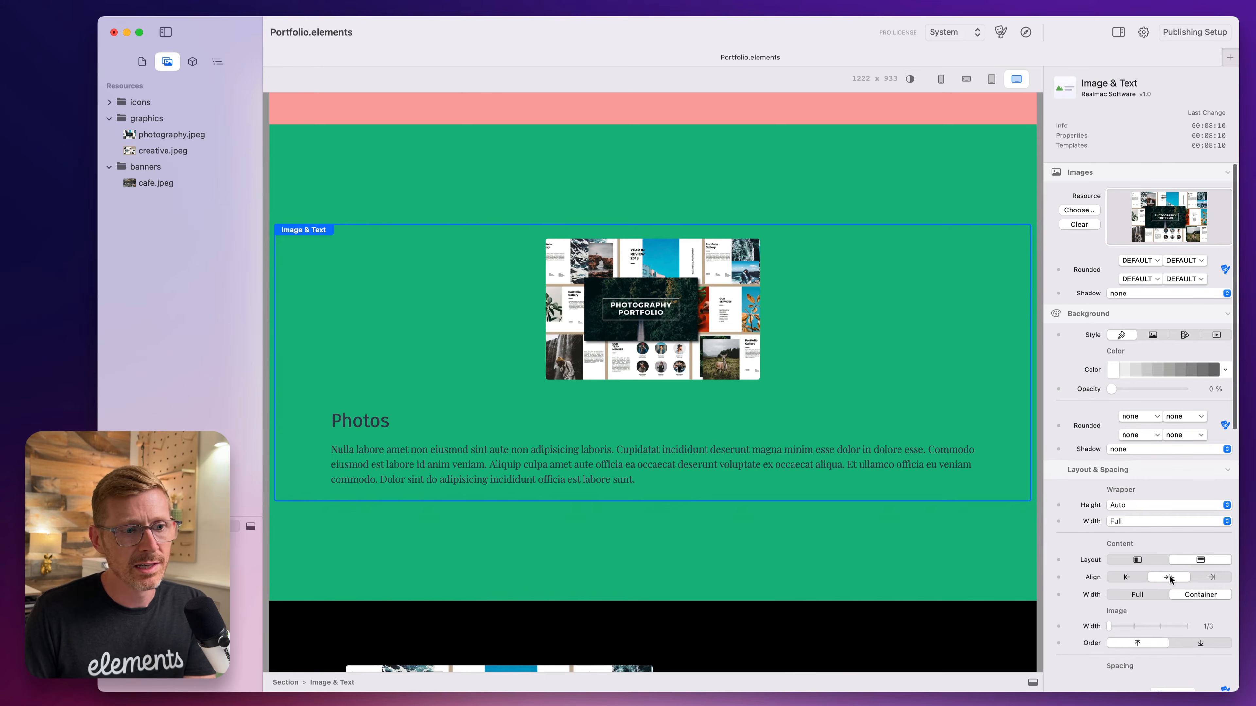
click(1211, 578)
click(1169, 578)
click(1125, 577)
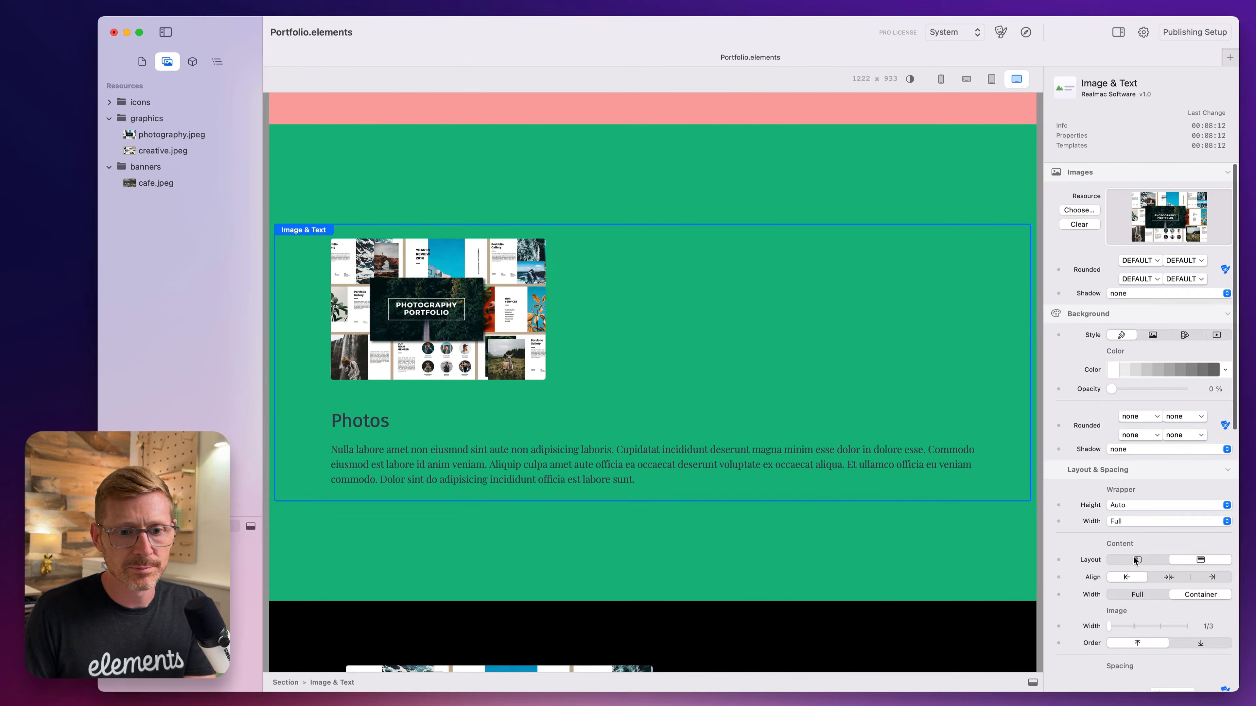
click(1137, 559)
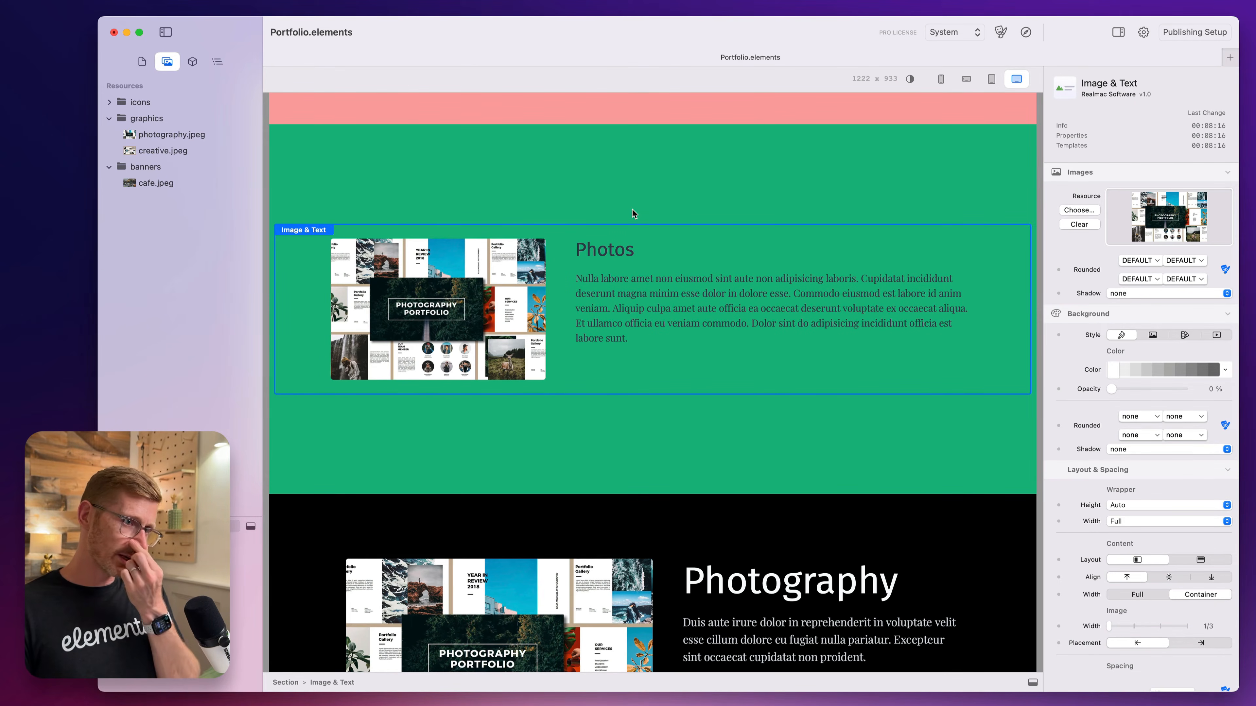
Set the content width of the Photos Image & Text component to Full.
click(582, 191)
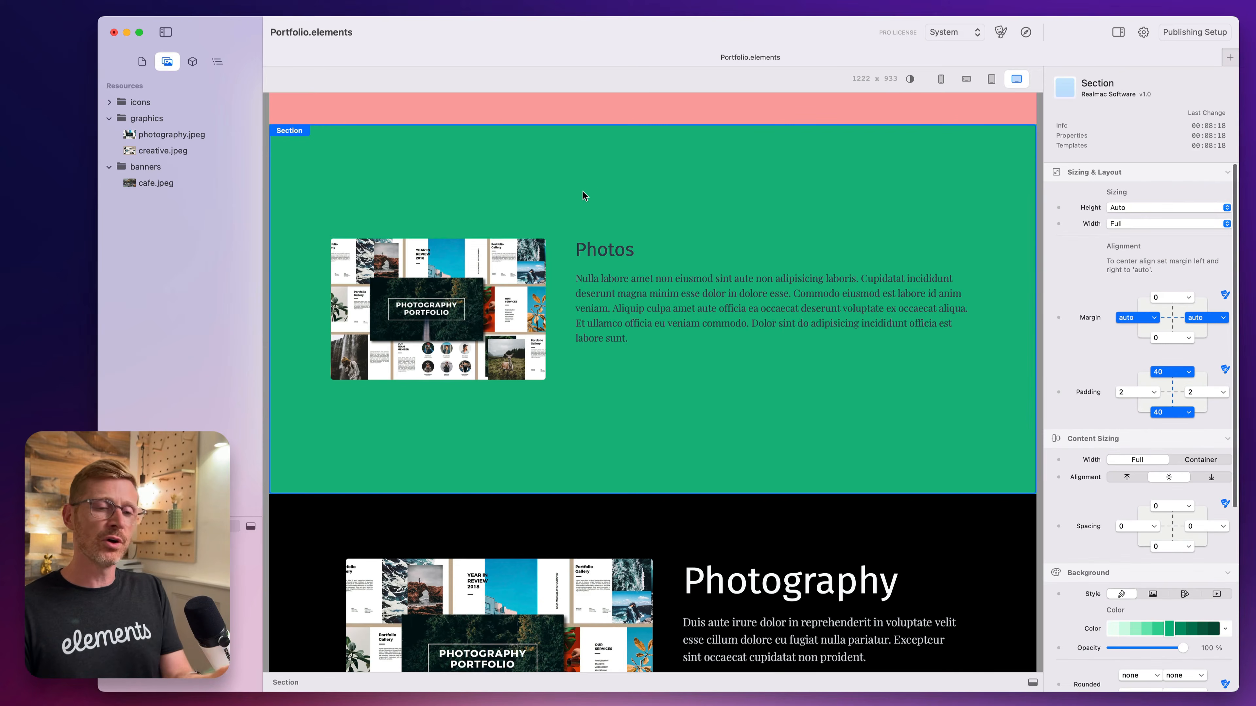
click(630, 251)
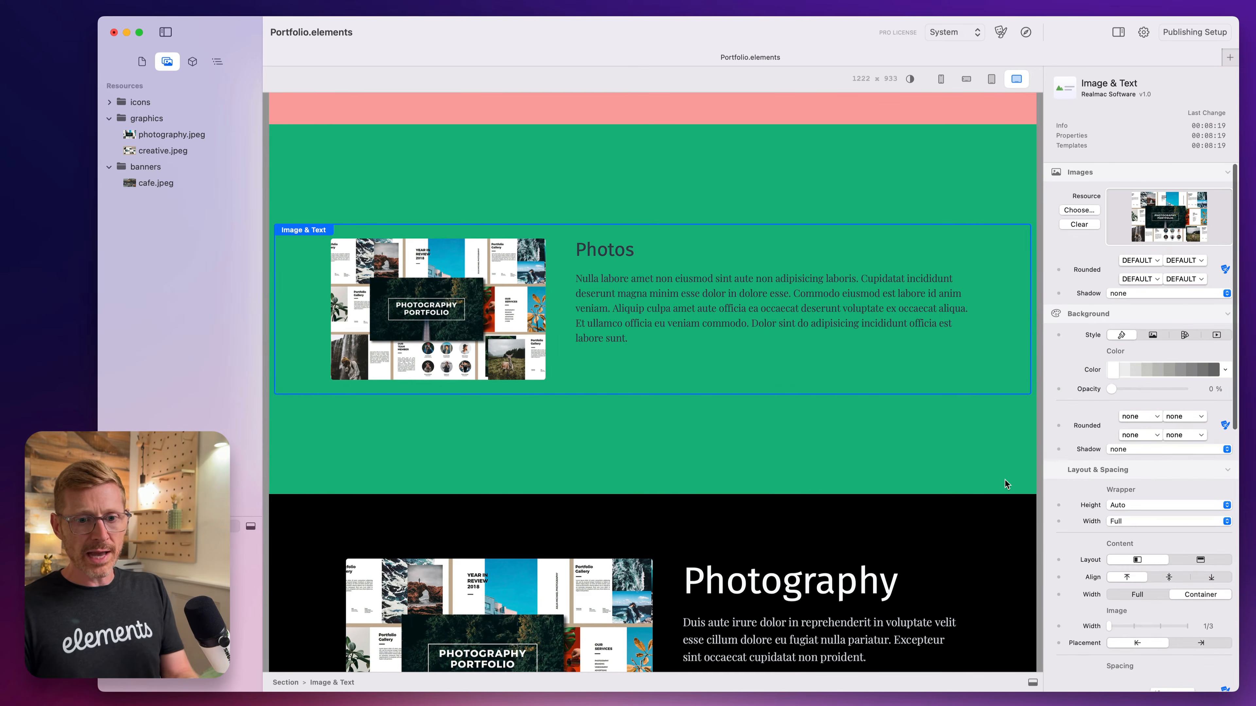
click(1136, 594)
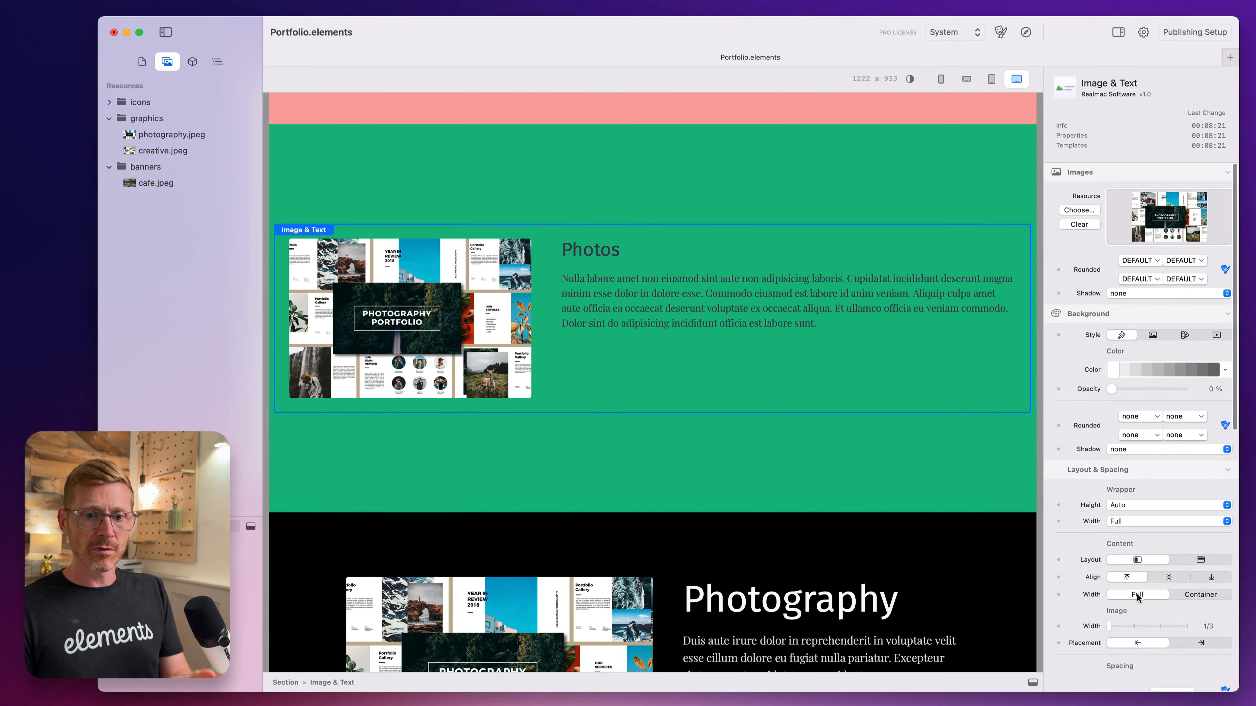
Set the Photos component's content width to Container, and compare the settings of the green section and the component.
click(1192, 595)
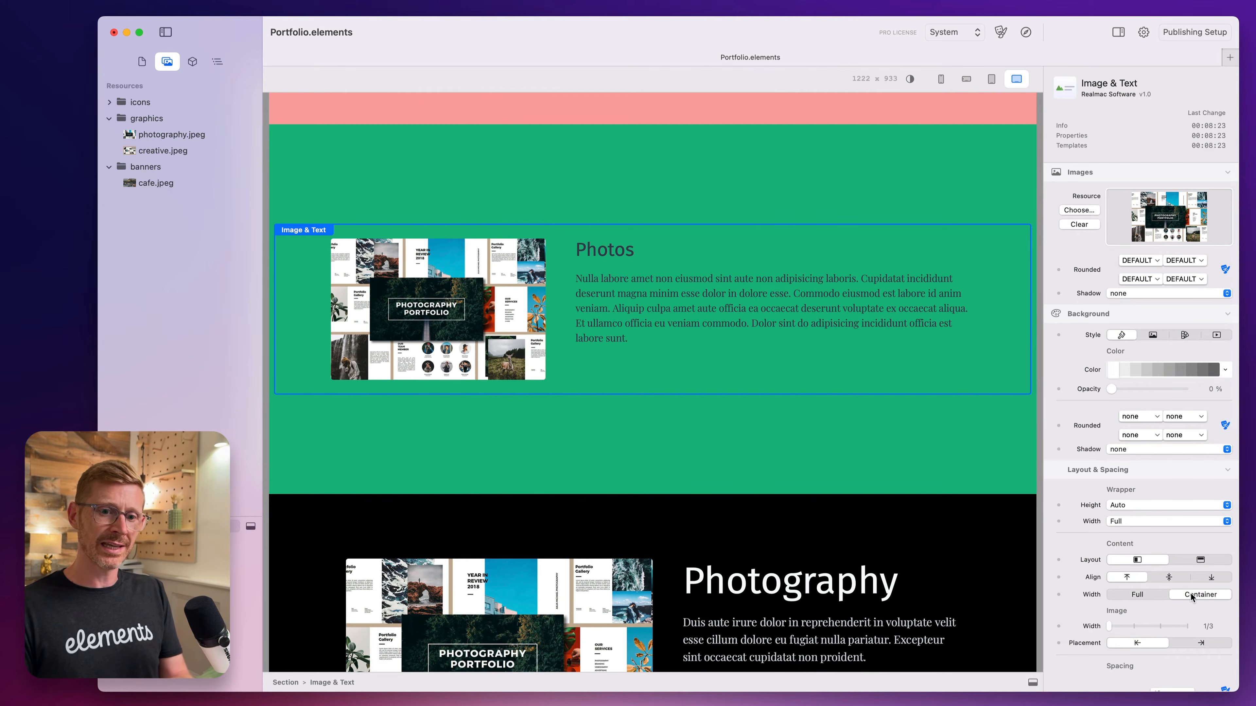
click(664, 182)
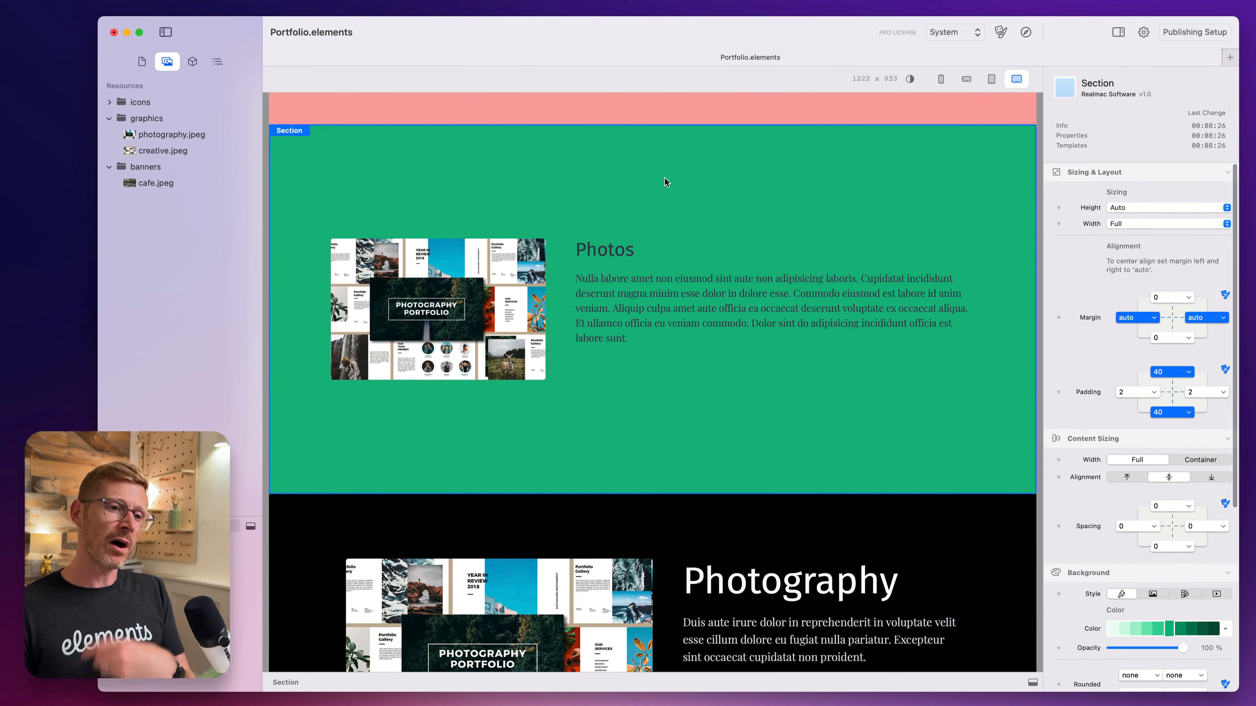
click(653, 230)
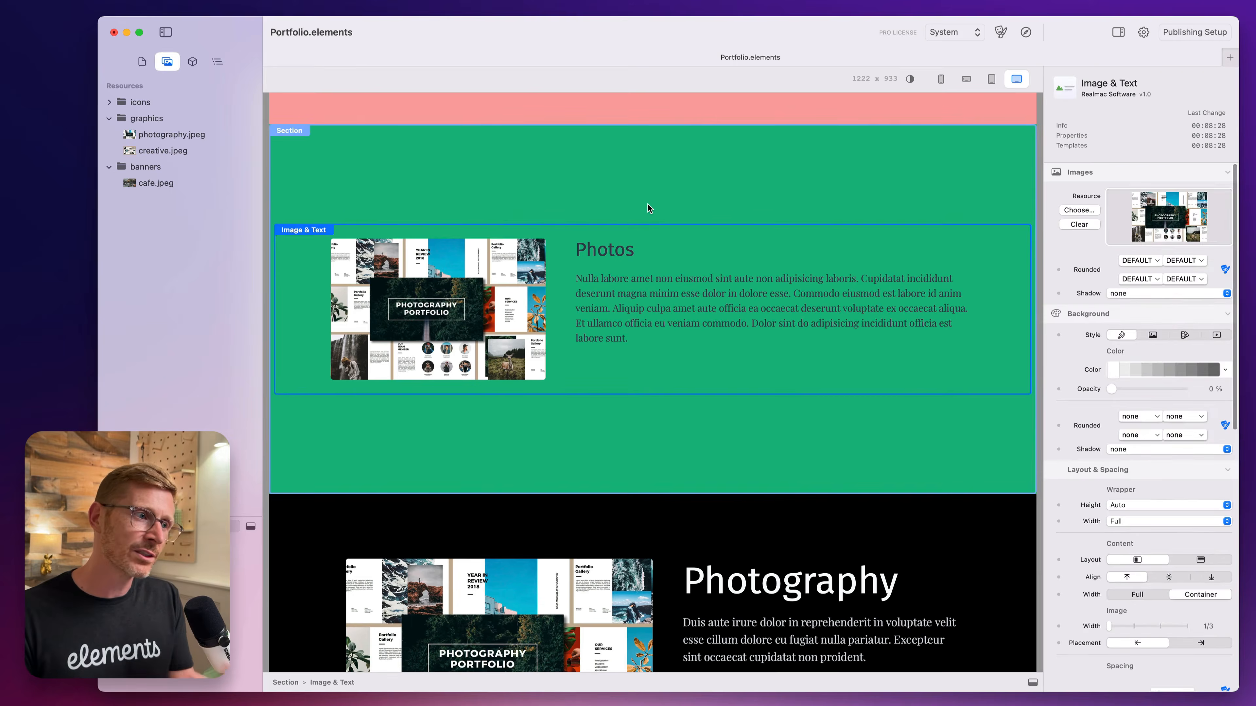
click(648, 197)
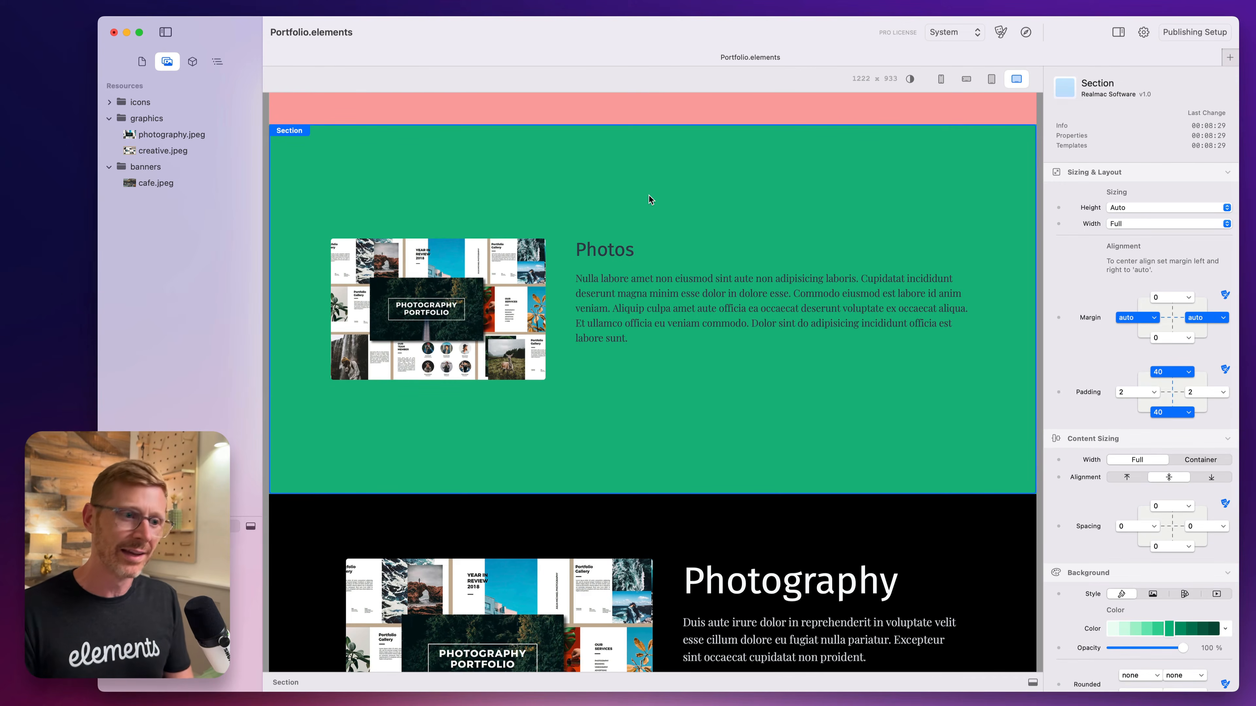
click(677, 235)
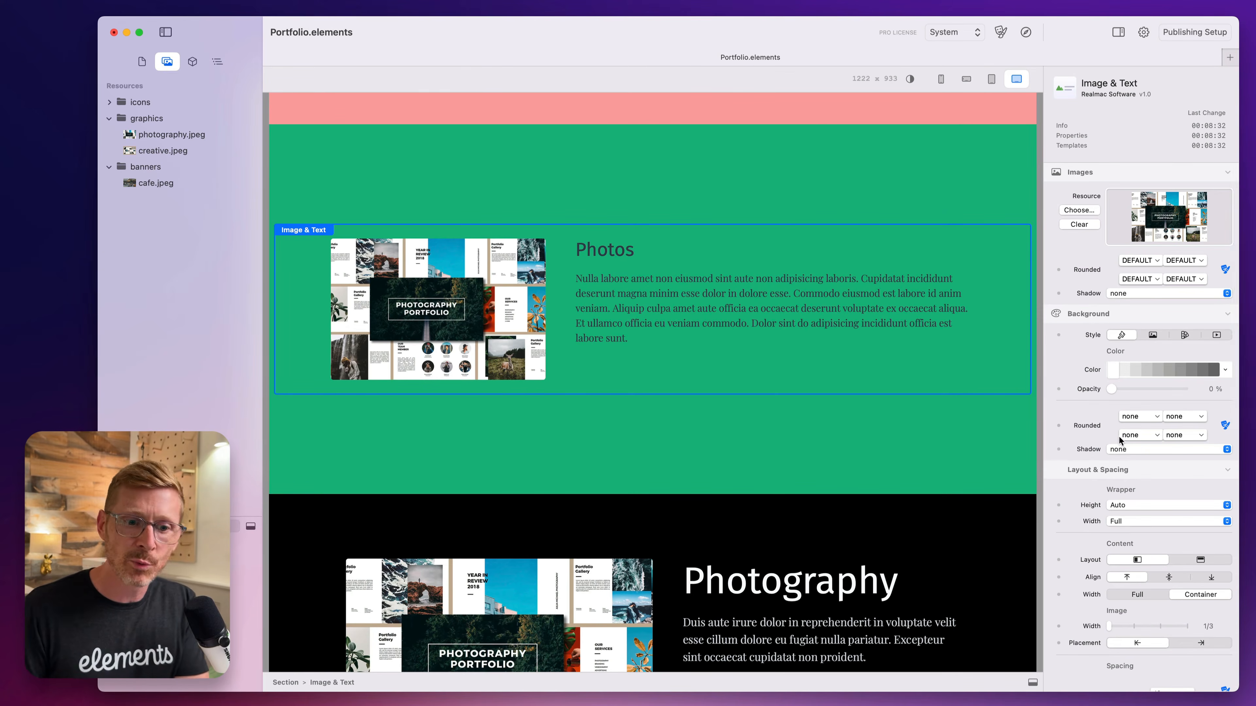
Try the Photos Image & Text component outside the green section, directly above it, and move it back inside.
scroll(1147, 457, down, 5)
drag(489, 289, 631, 133)
click(845, 399)
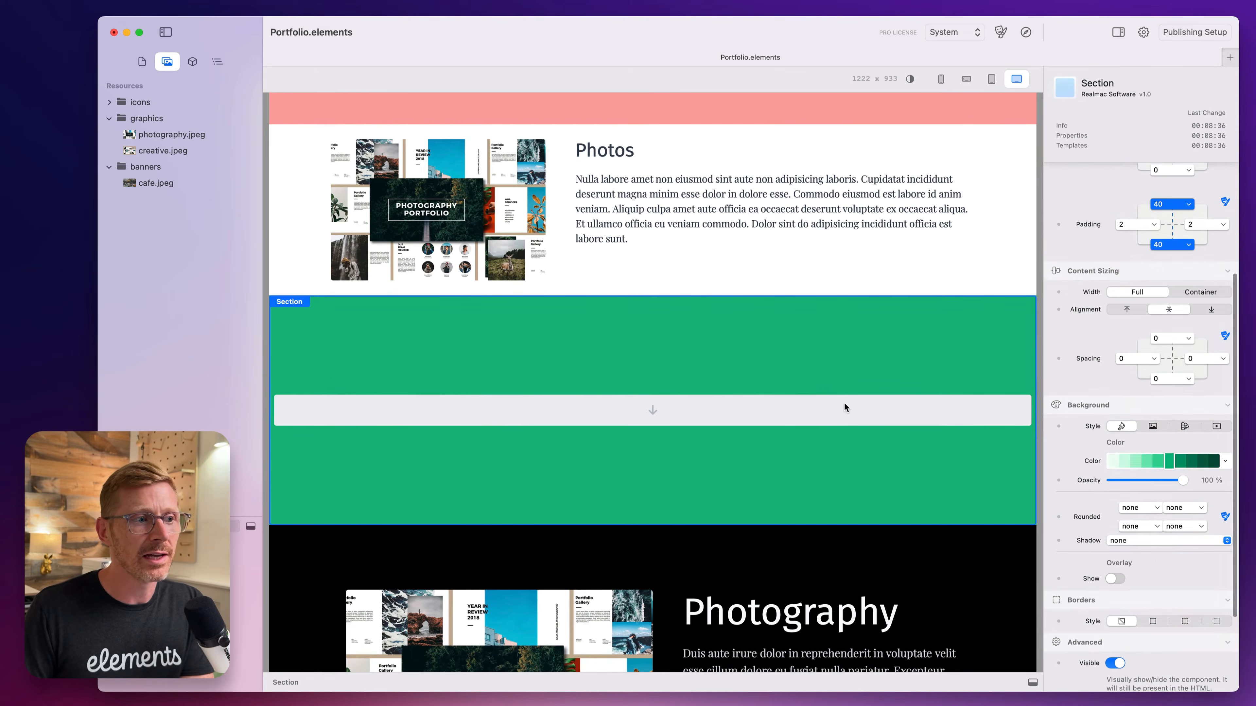
click(665, 228)
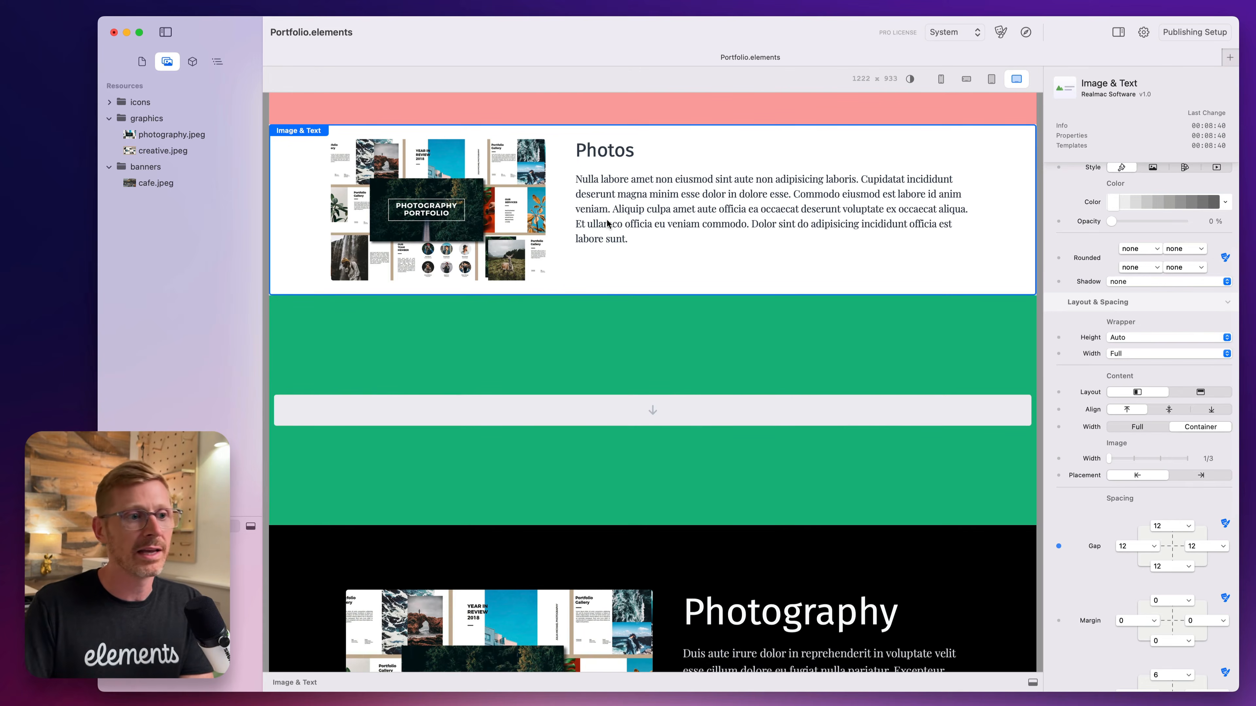
drag(664, 250, 668, 373)
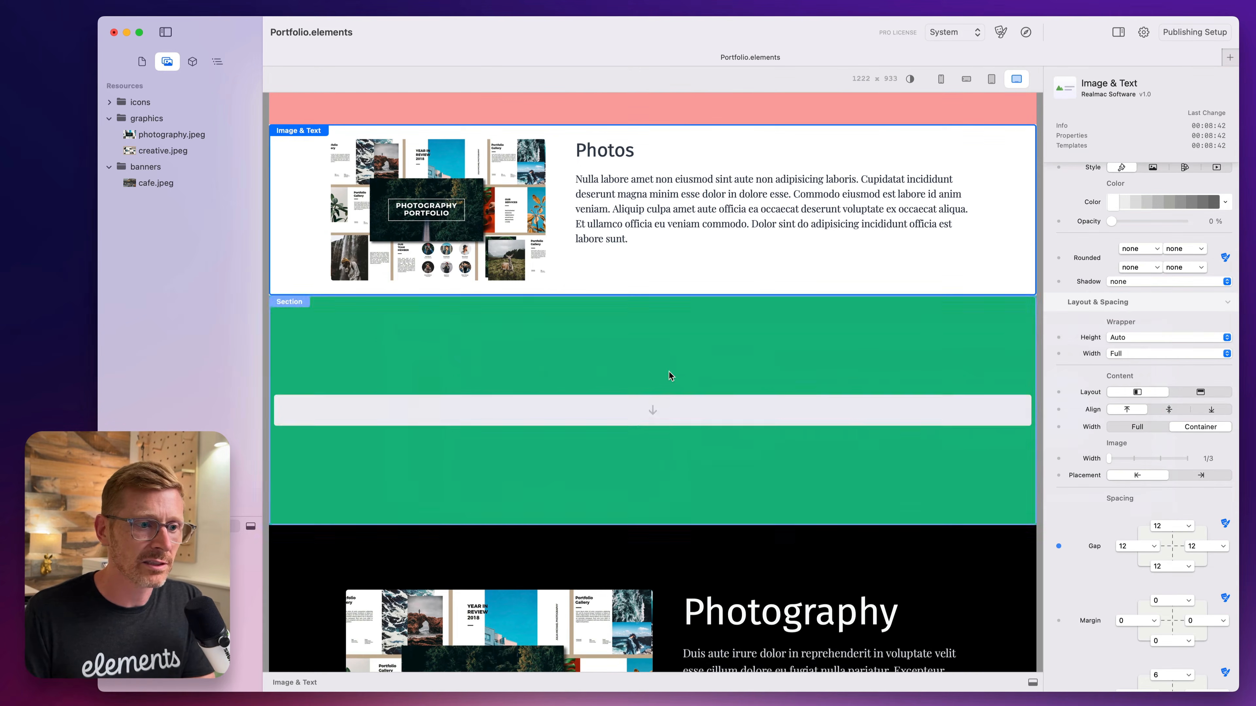
scroll(1159, 445, up, 5)
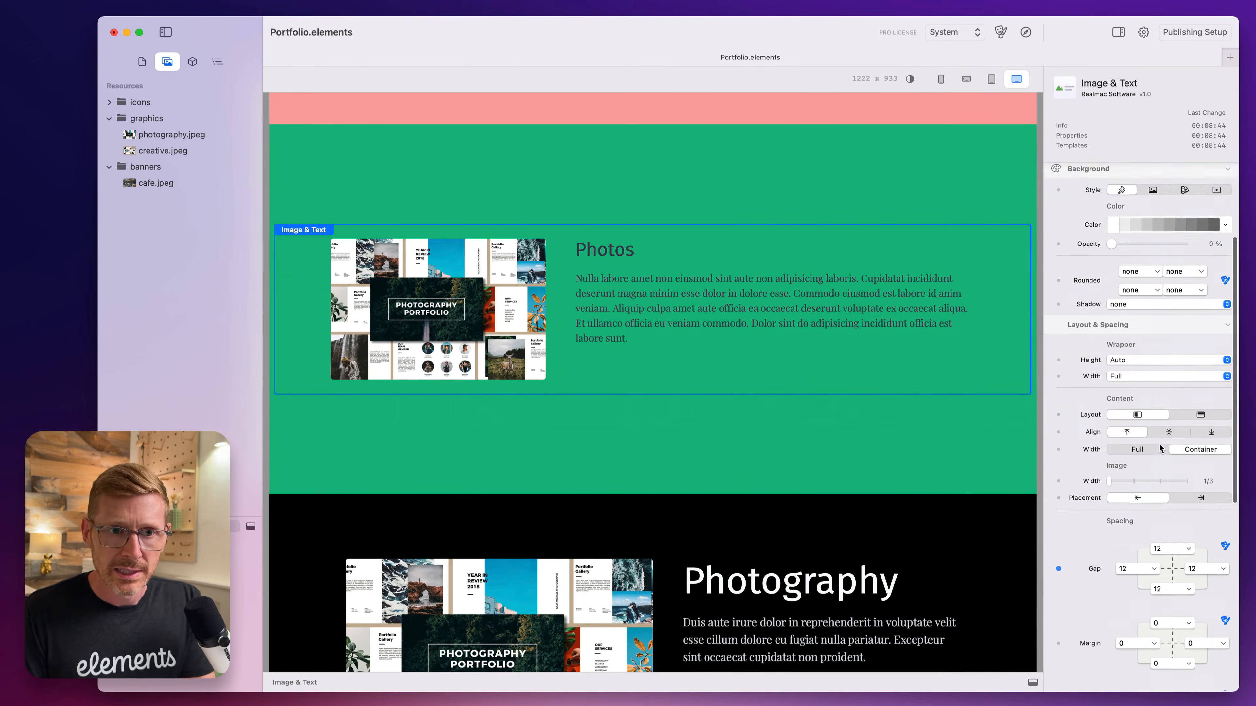
Set the Photos heading's text style to 7xl and its color to the third-darkest gray swatch.
scroll(1093, 436, down, 10)
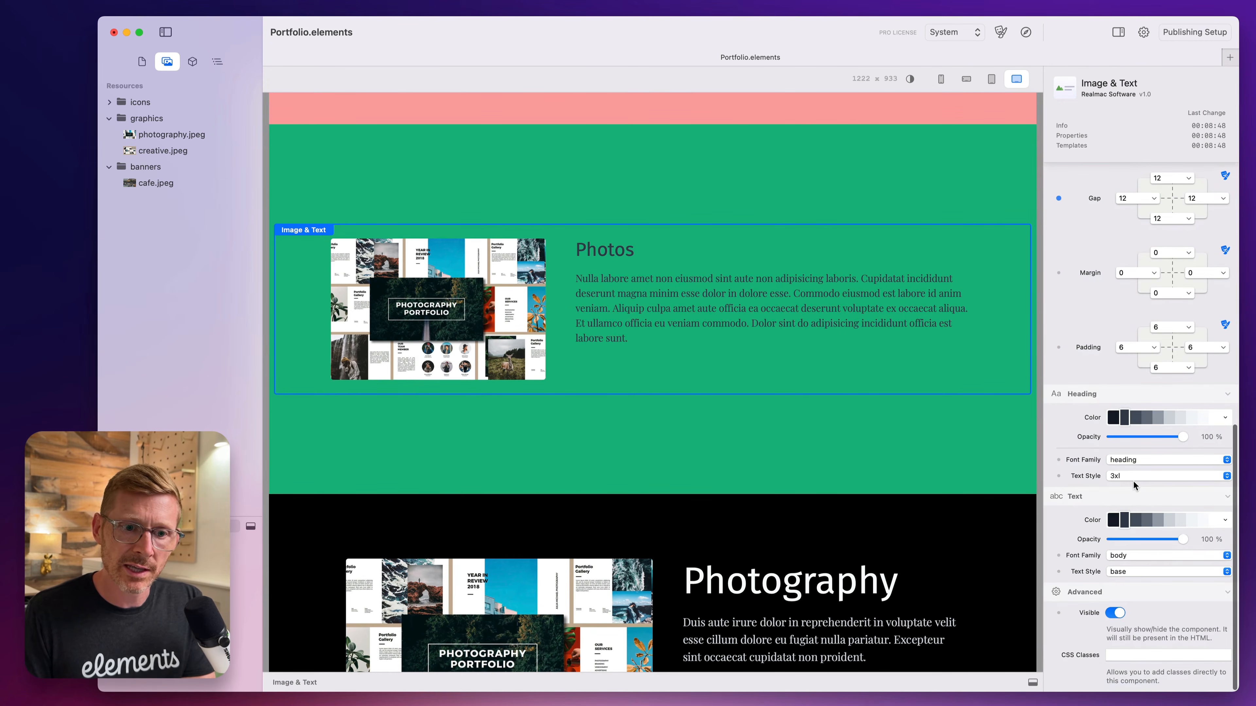
click(1131, 476)
click(1118, 527)
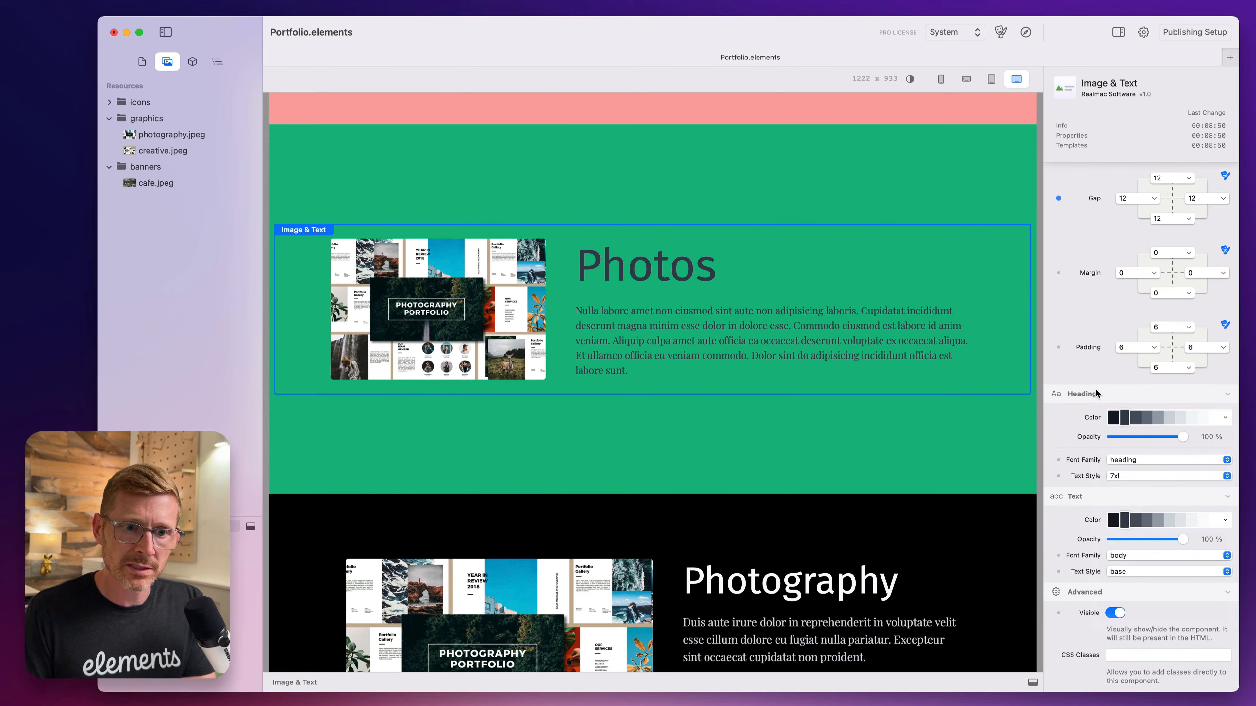
click(1158, 420)
click(1134, 421)
click(1132, 460)
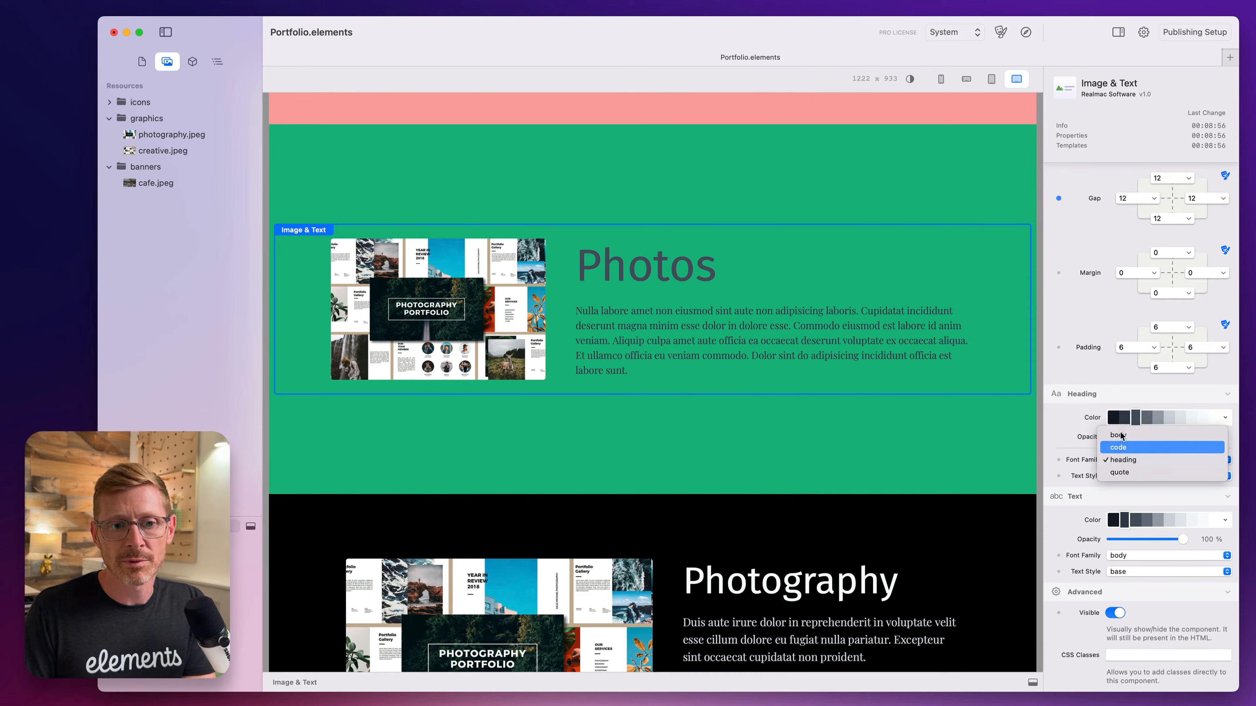
click(1075, 437)
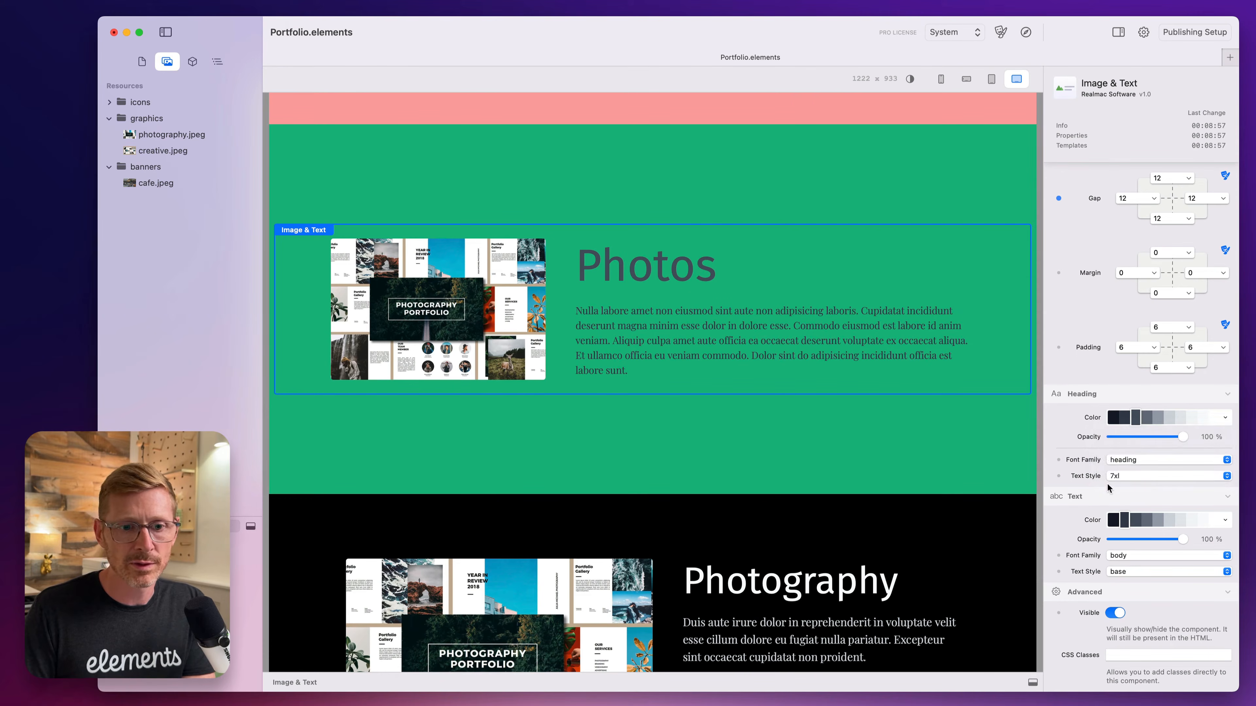
Set the Photos body text style to lg, and delete the paragraph from "Aliquip culpa" to its end.
click(1155, 573)
click(1156, 583)
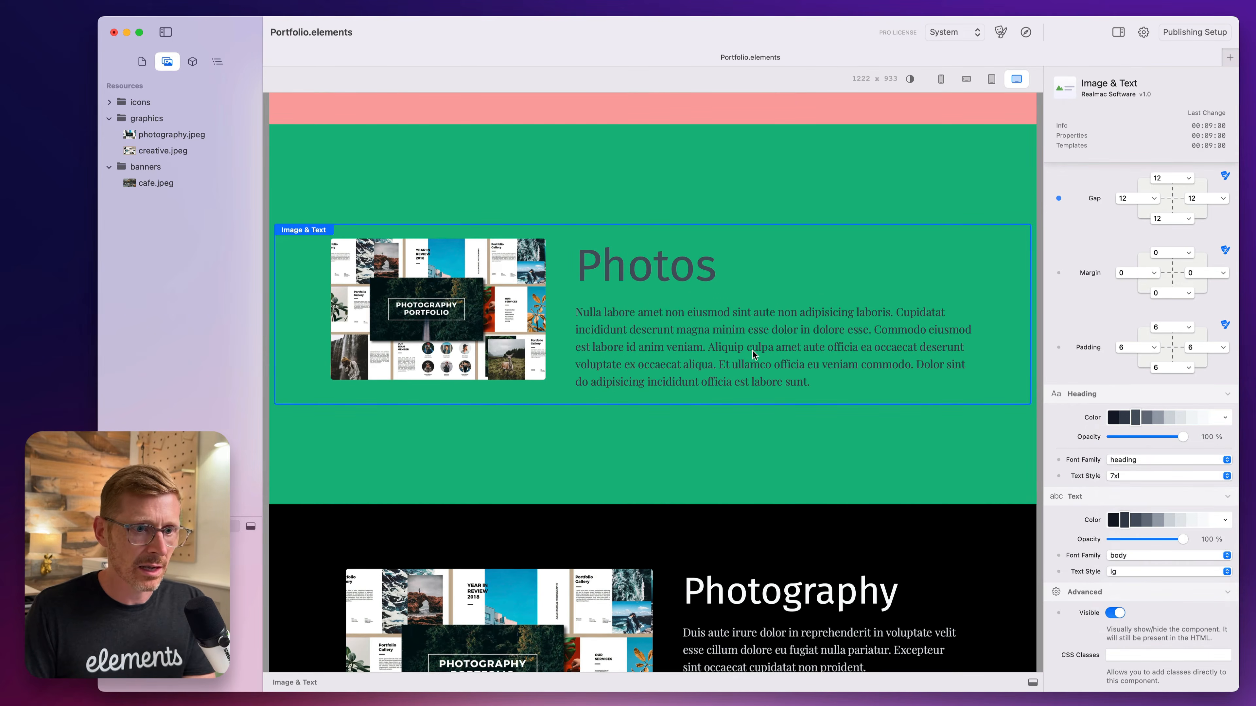
click(754, 355)
drag(710, 347, 801, 423)
key(BackSpace)
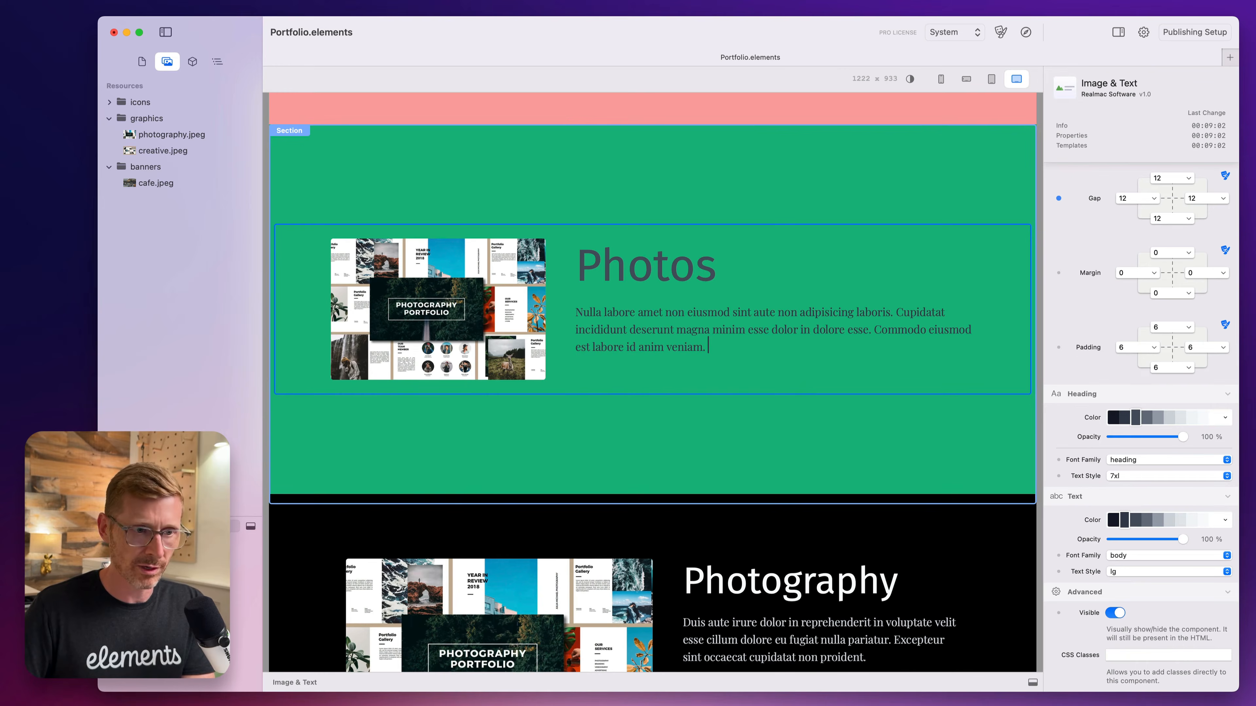
click(673, 201)
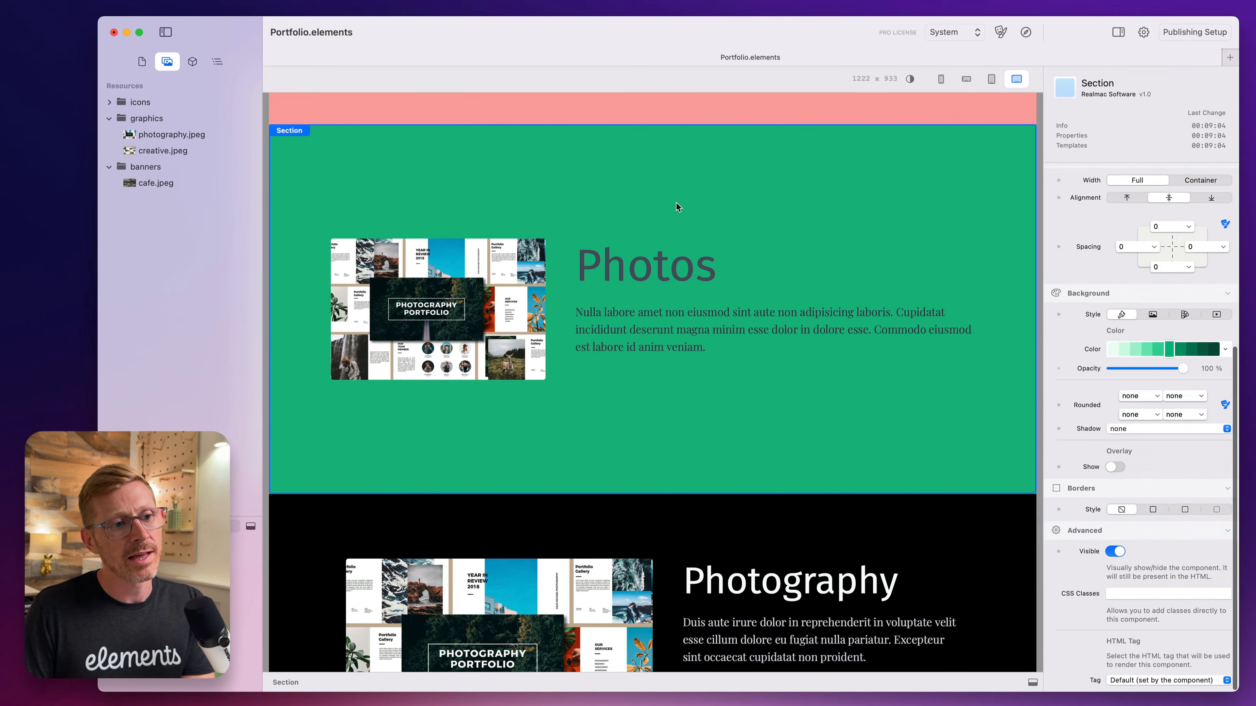
Try larger image widths for the Photos component, ending with the Full width.
click(698, 256)
scroll(1098, 385, up, 1)
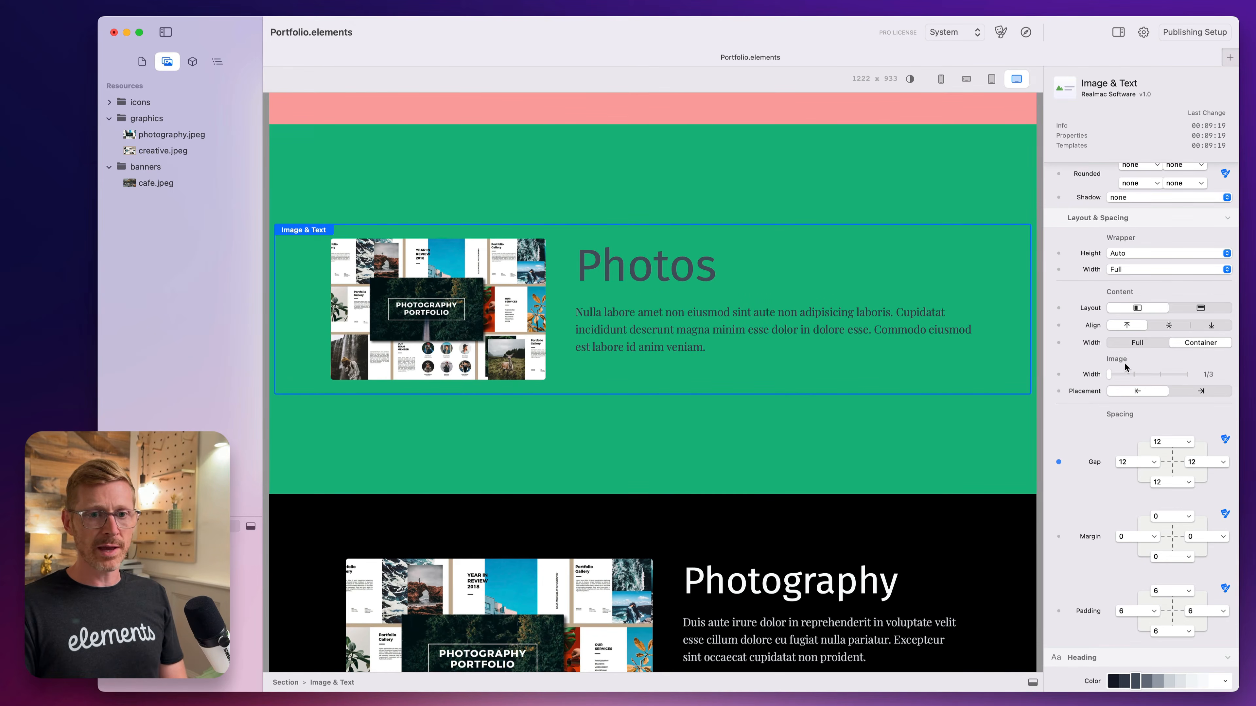
click(1133, 374)
click(1188, 376)
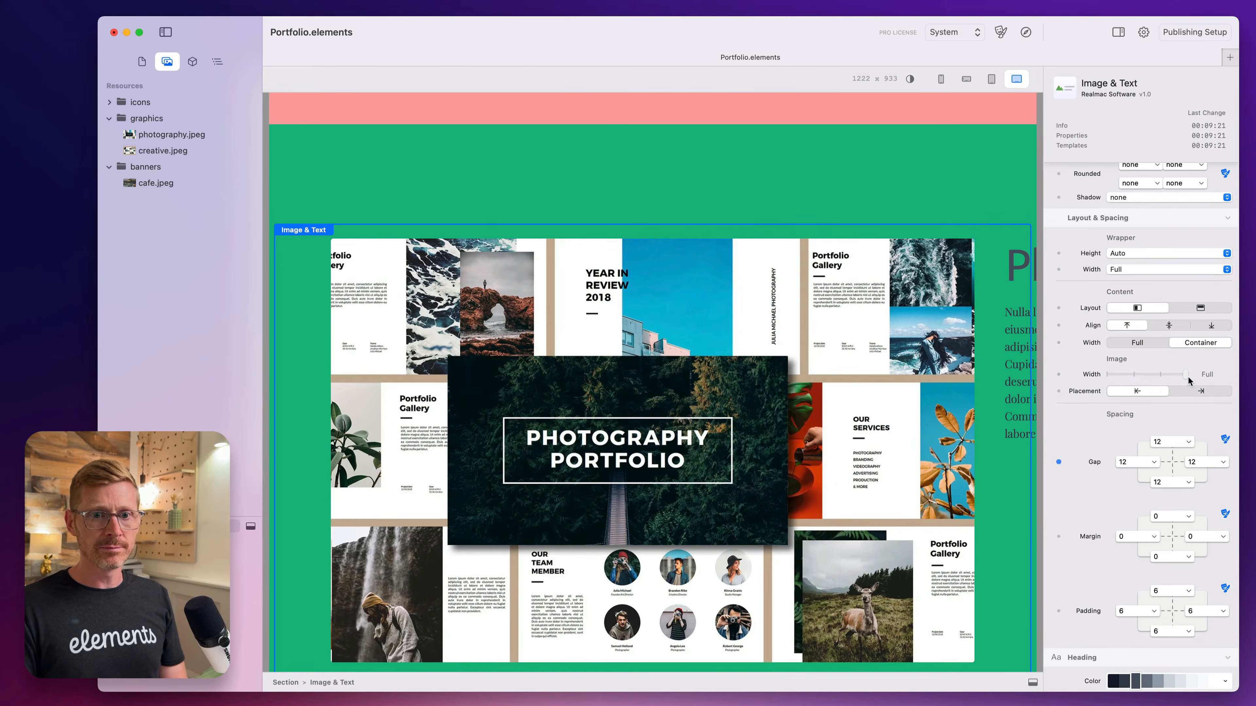
click(1160, 375)
click(1185, 375)
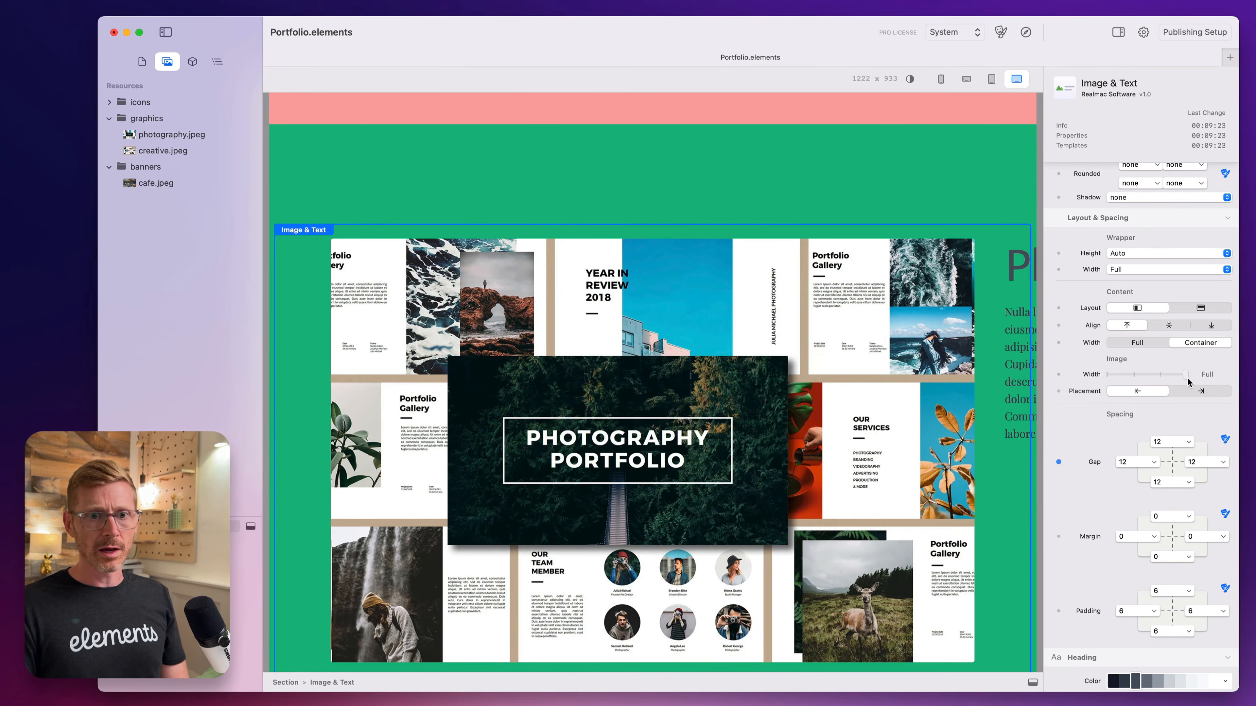
Compare the stacked and side-by-side layouts of the Photos component with the Full image width, and restore the side-by-side layout.
click(1203, 305)
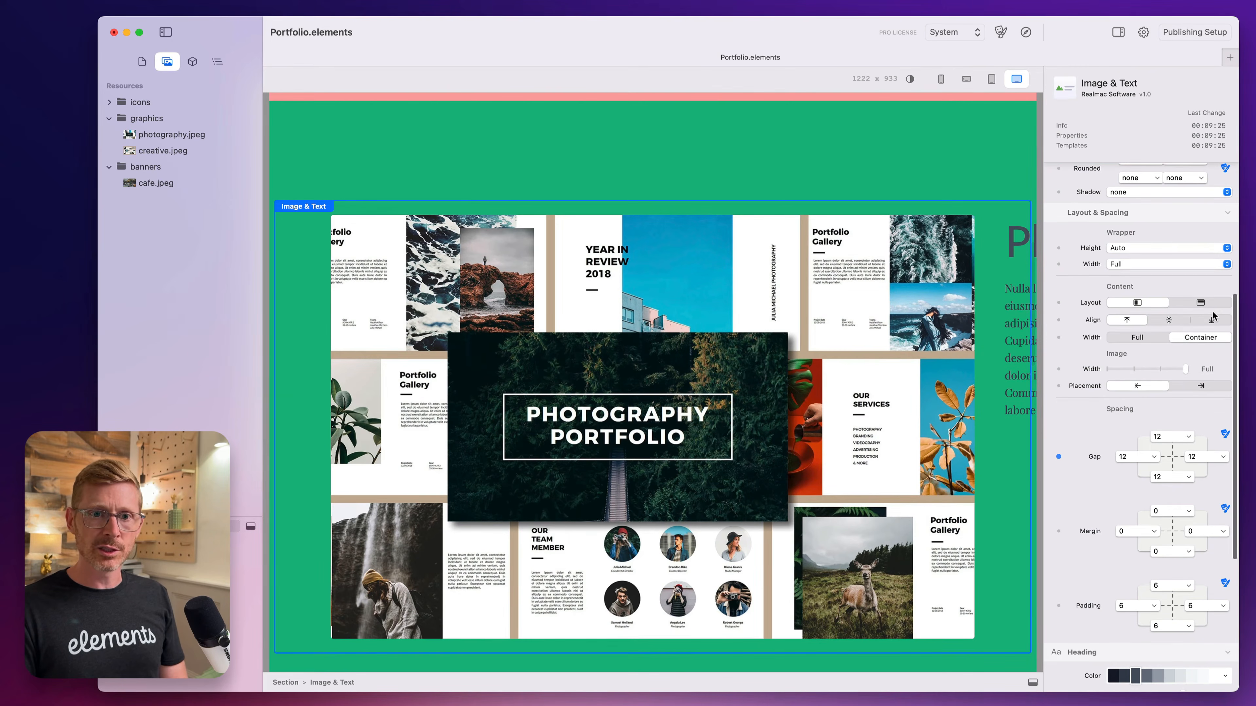
scroll(712, 382, down, 7)
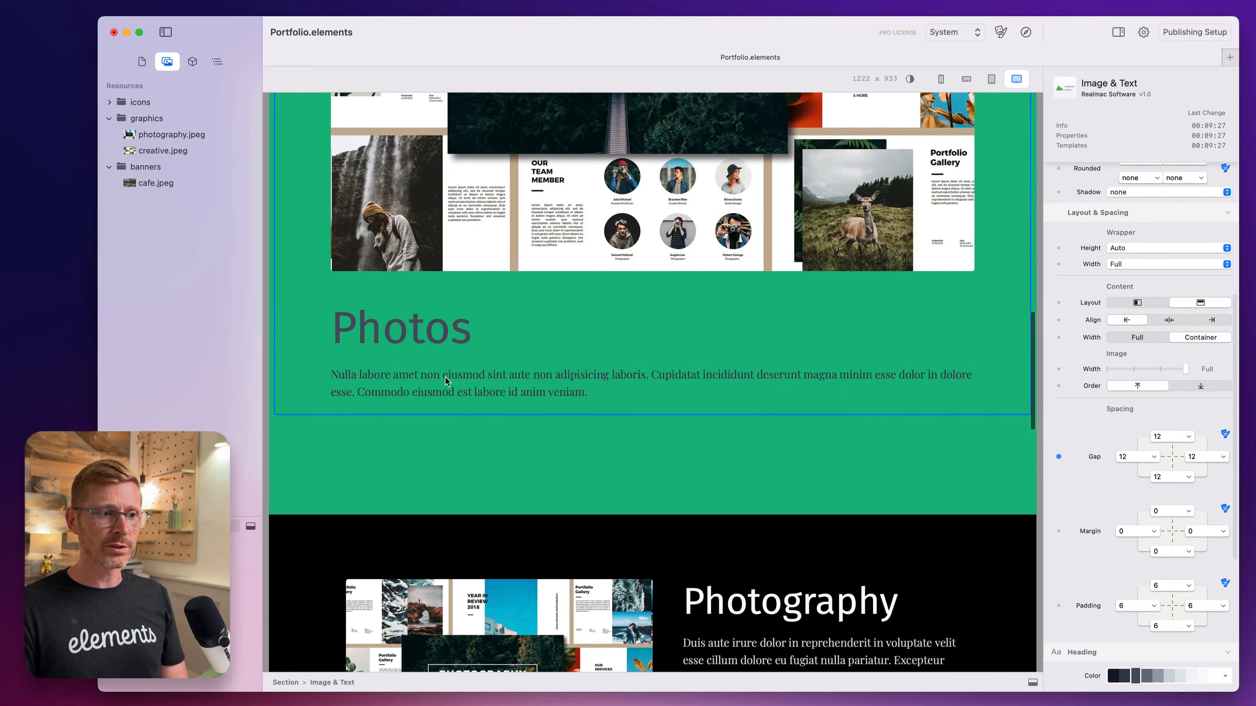
scroll(546, 363, up, 2)
click(1149, 301)
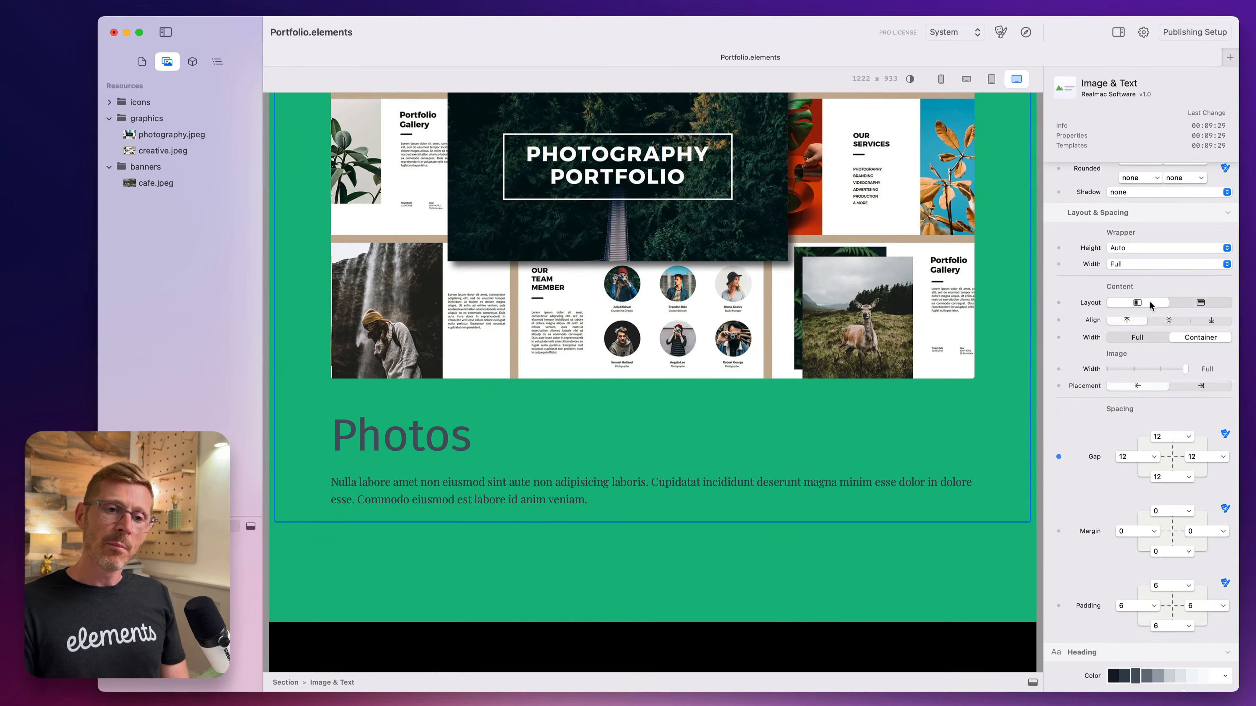
click(1162, 369)
drag(1162, 368, 1186, 369)
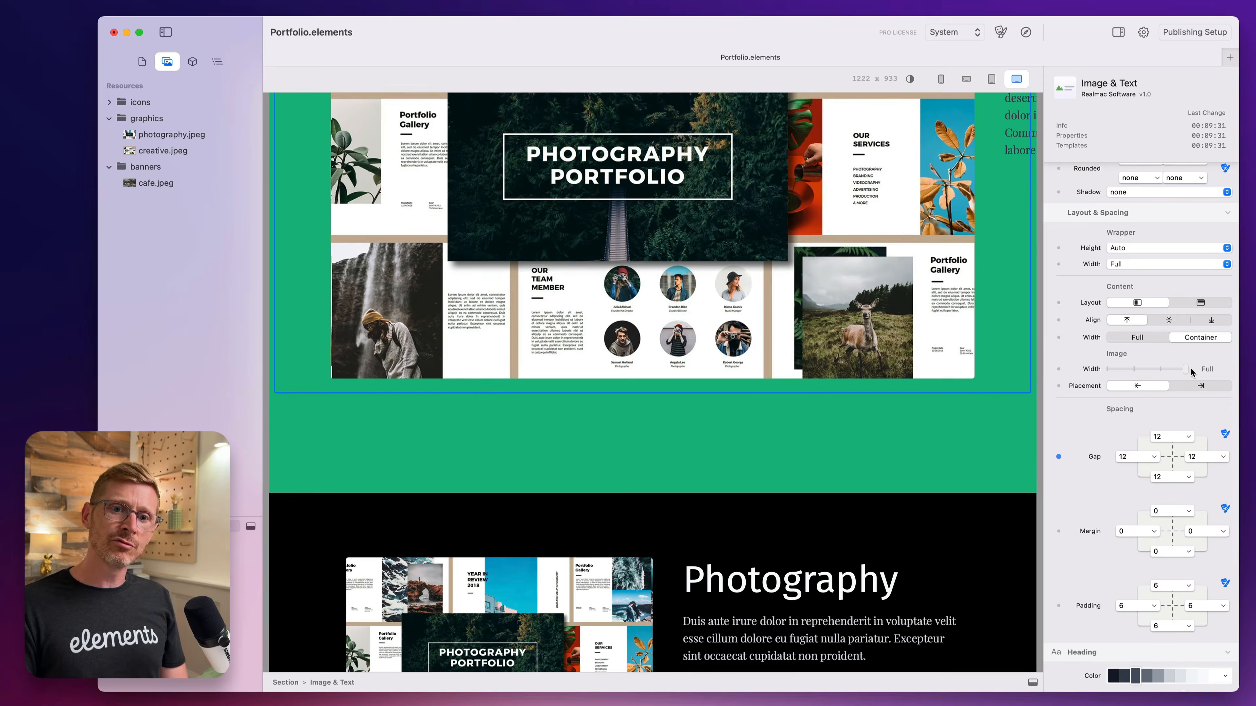
click(1201, 302)
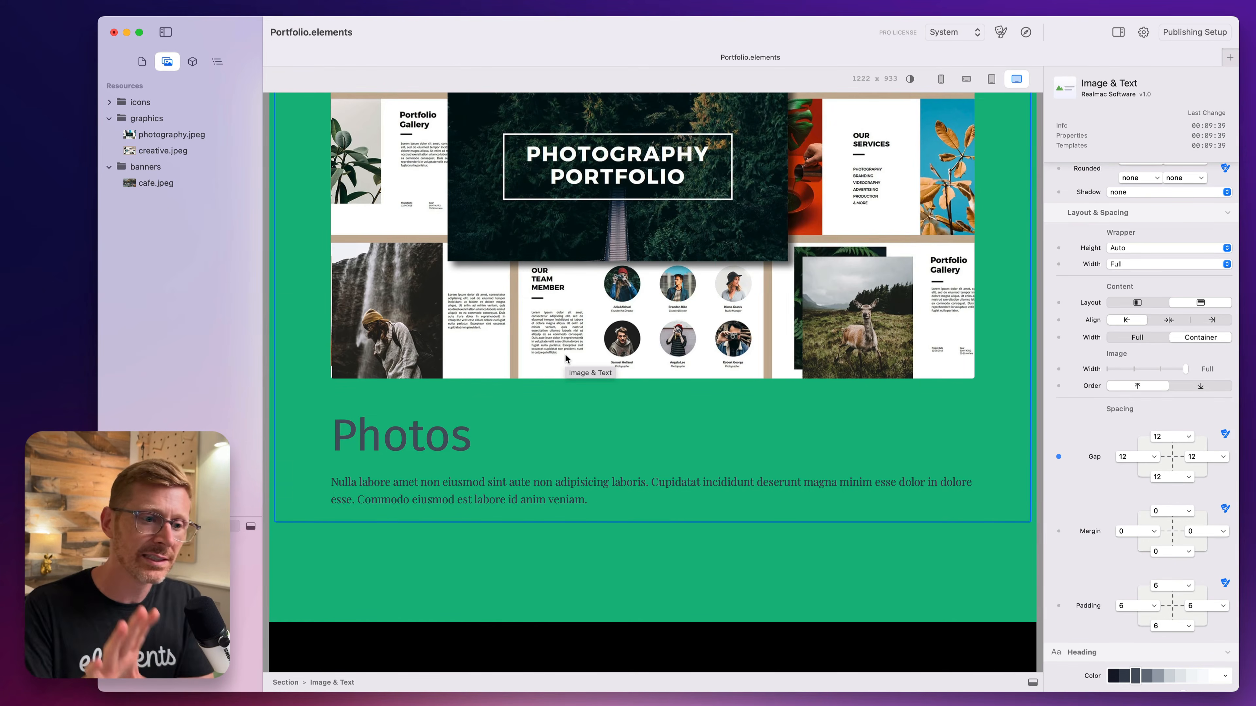
click(1153, 307)
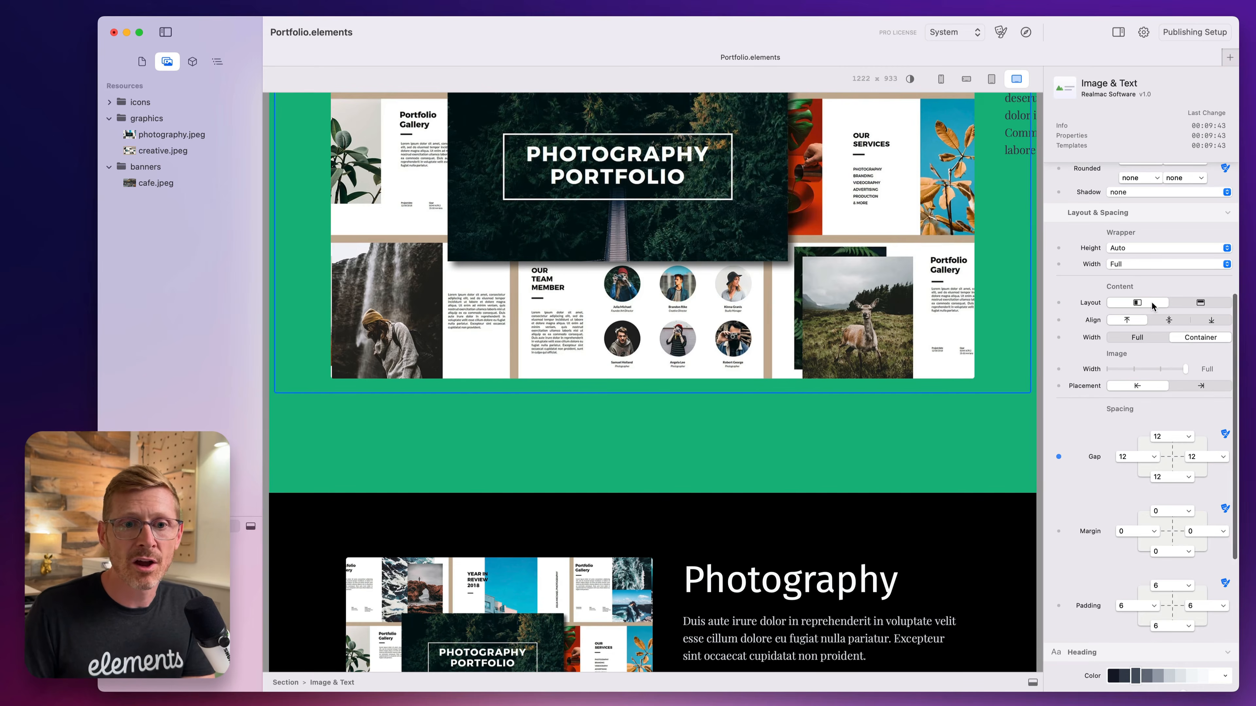
Place the Photos image after the text, and try 1/2 and Full image widths with middle and bottom alignment.
drag(1176, 375, 1133, 374)
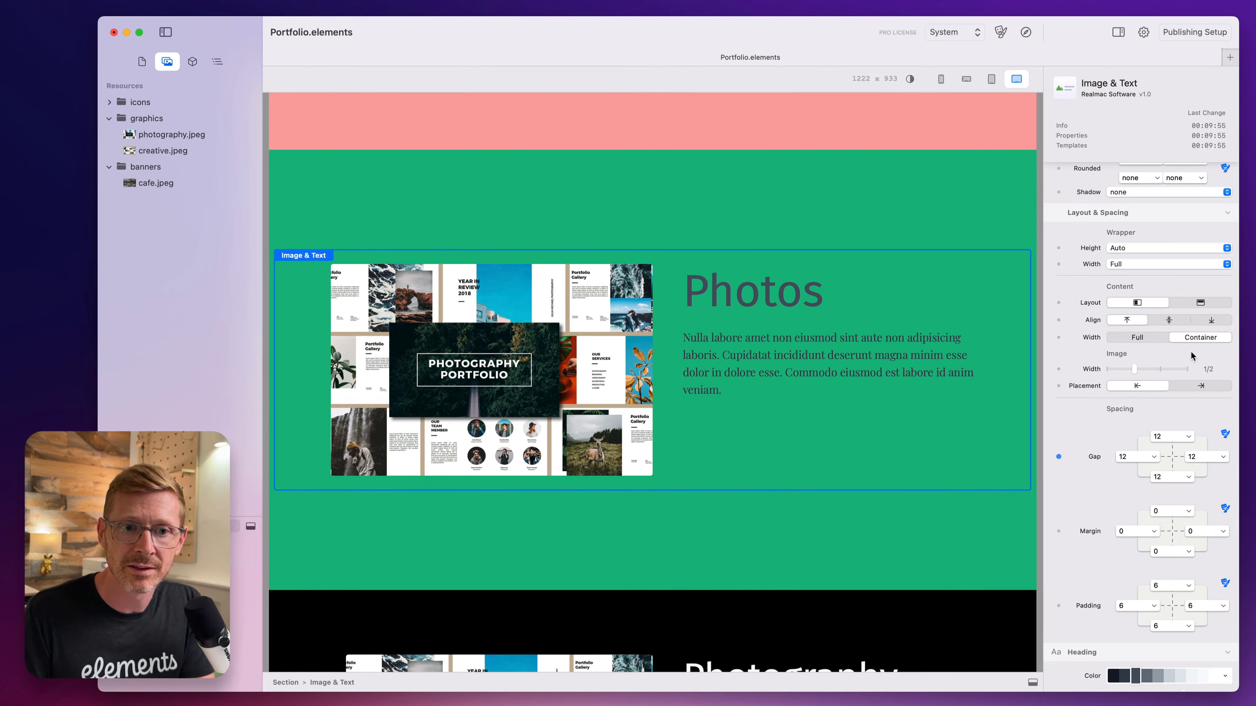
click(1200, 386)
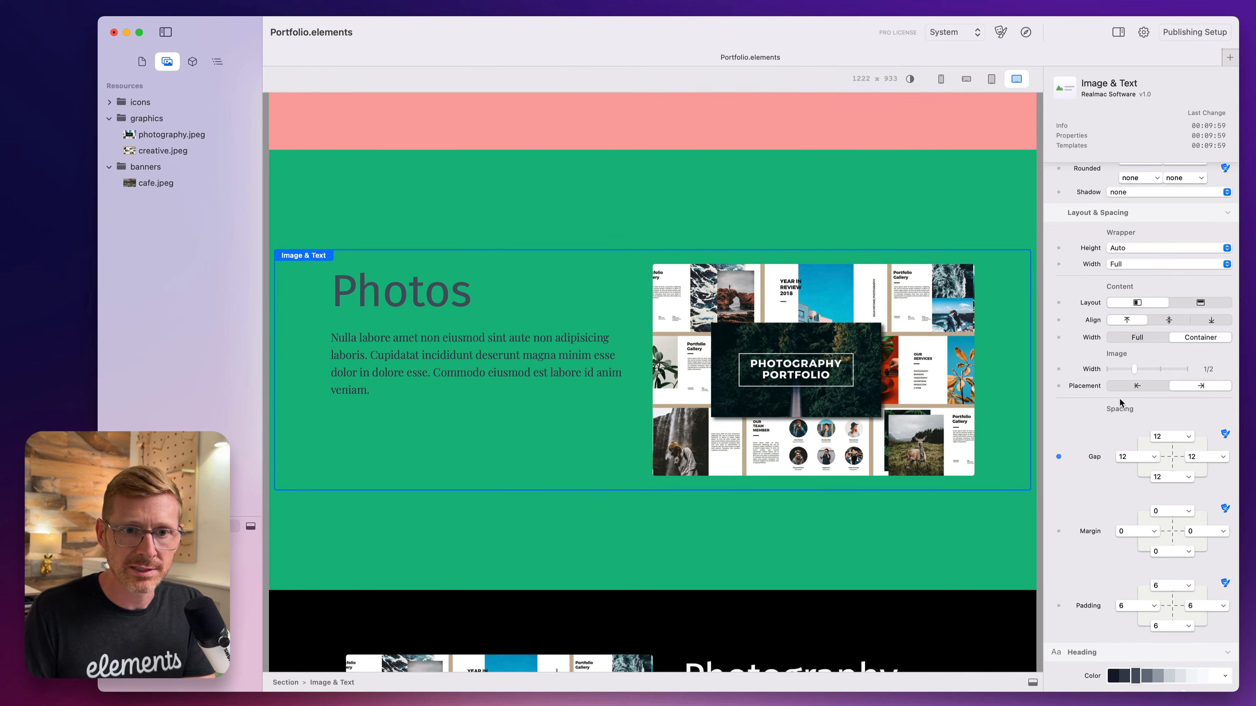
drag(1149, 368, 1192, 369)
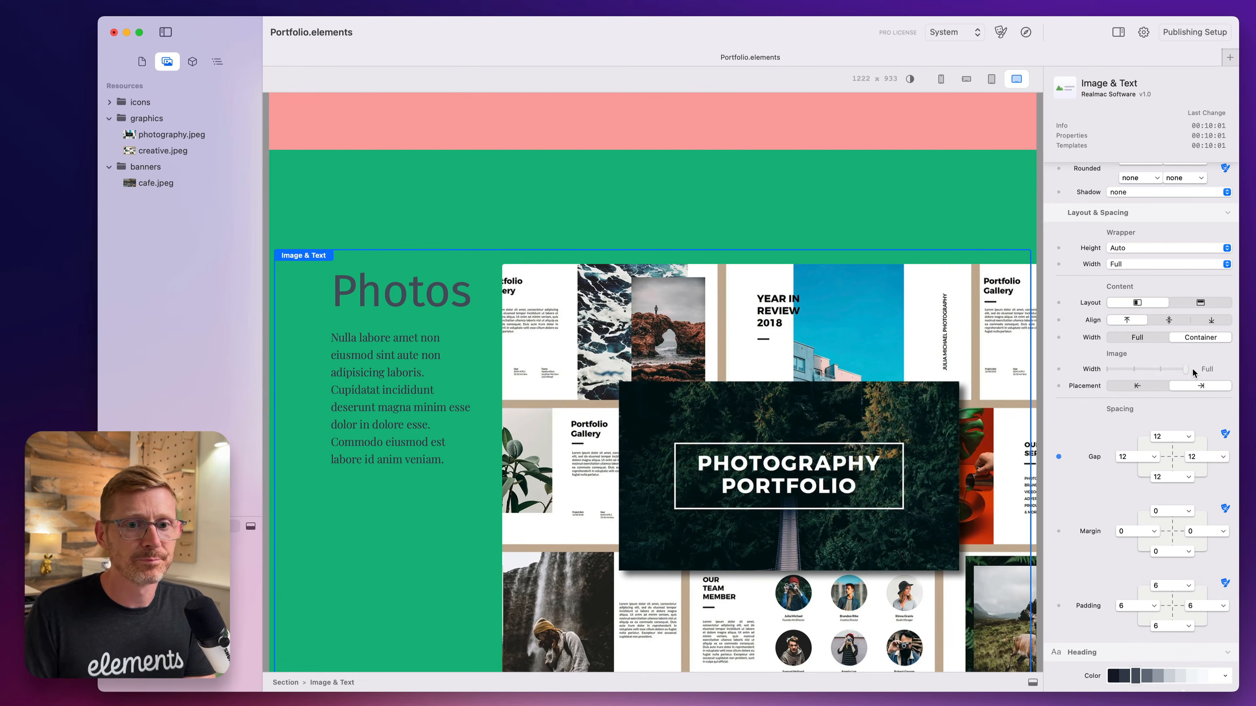
click(1169, 320)
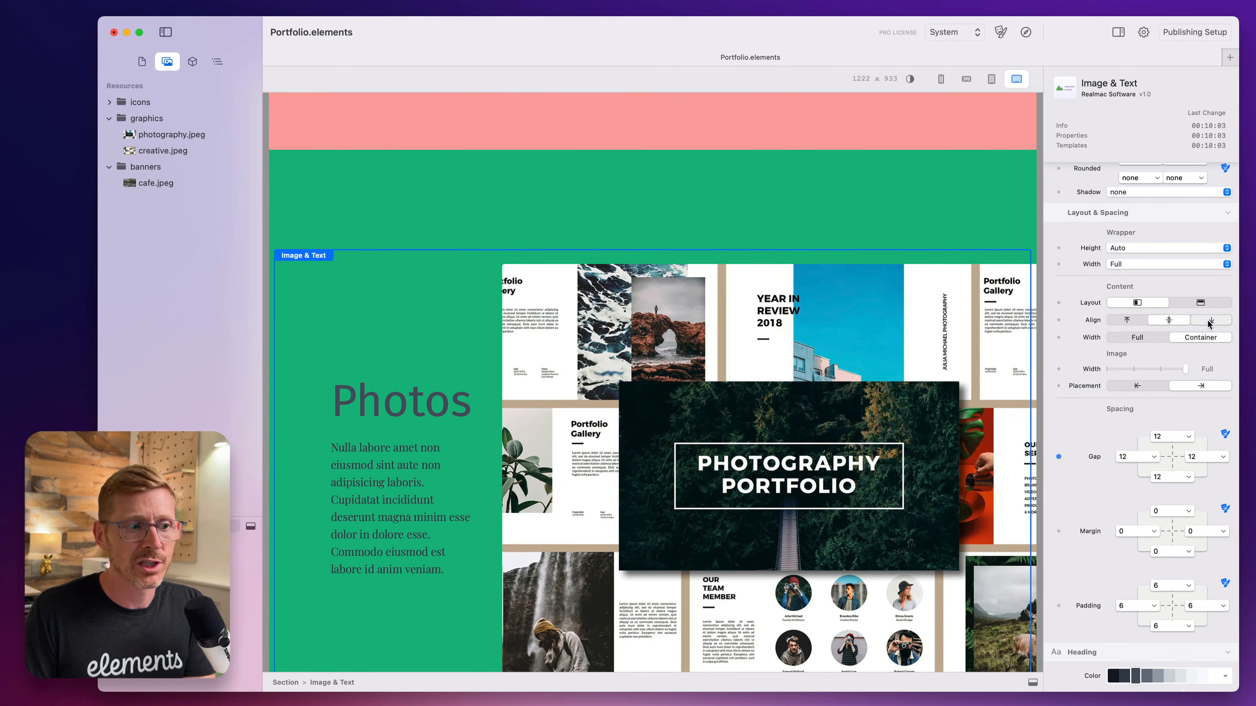
click(1211, 321)
Switch the Photos component to the stacked layout, try center alignment, and restore left alignment.
click(1200, 302)
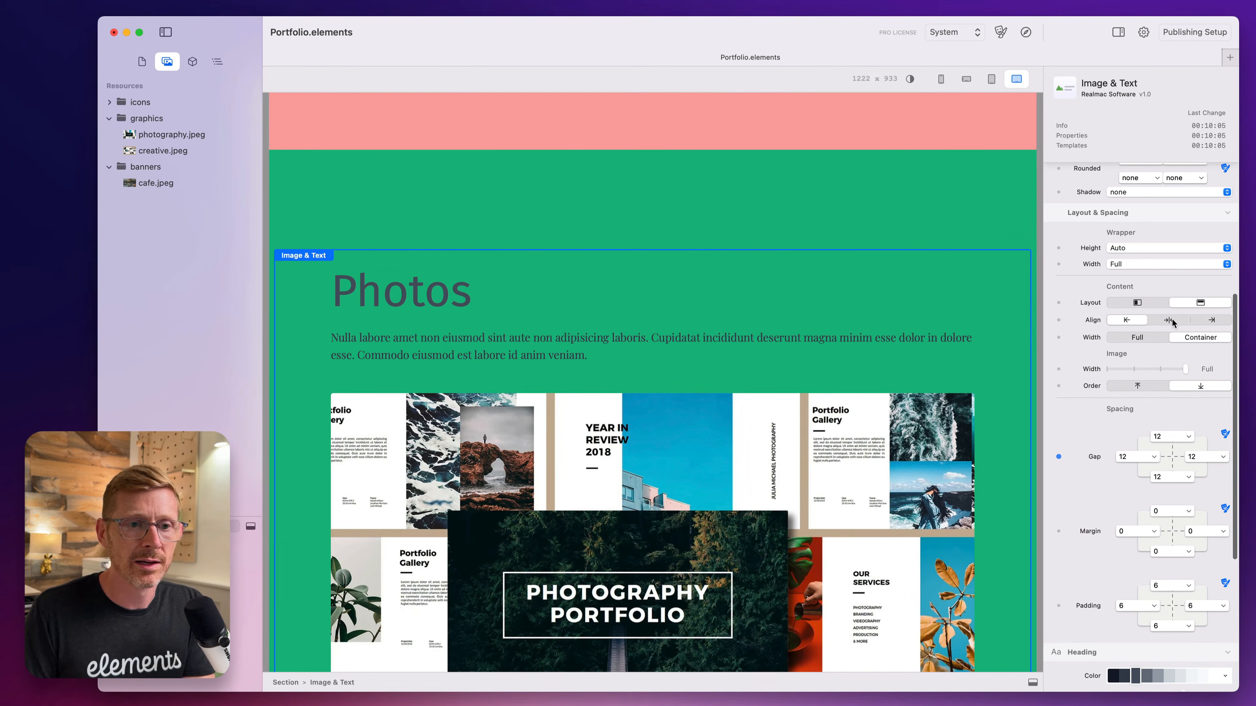
click(1181, 318)
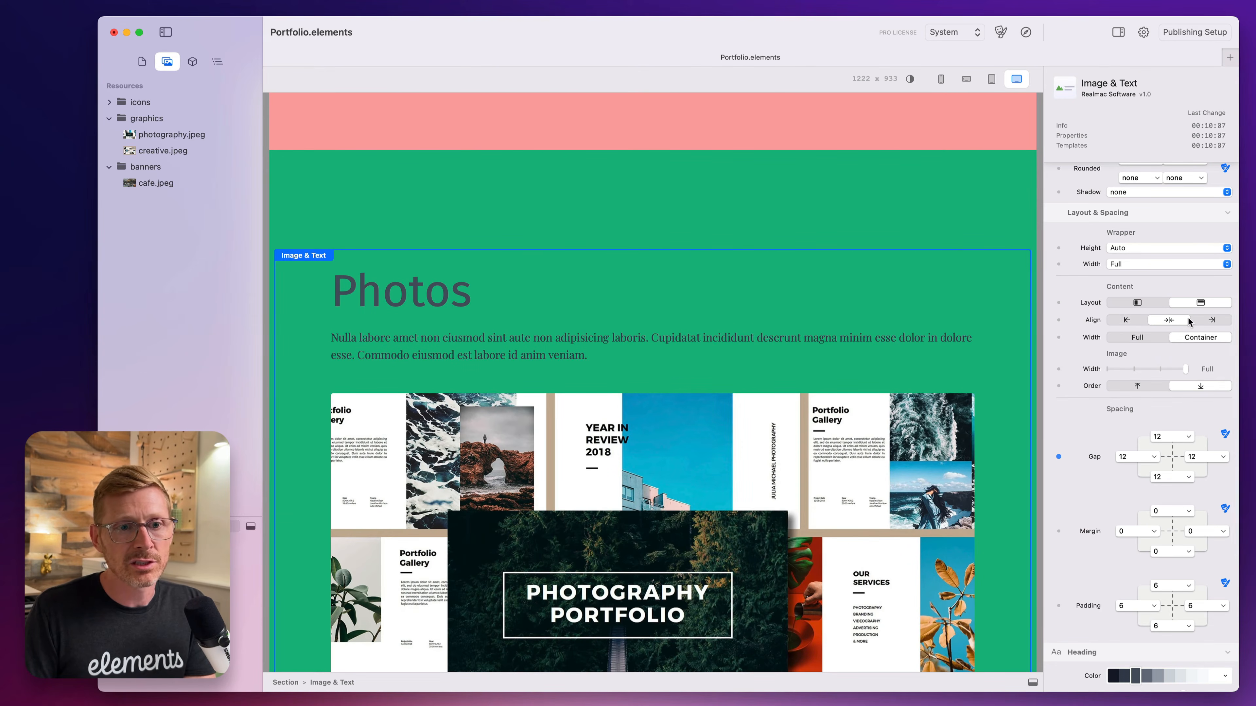
click(1135, 321)
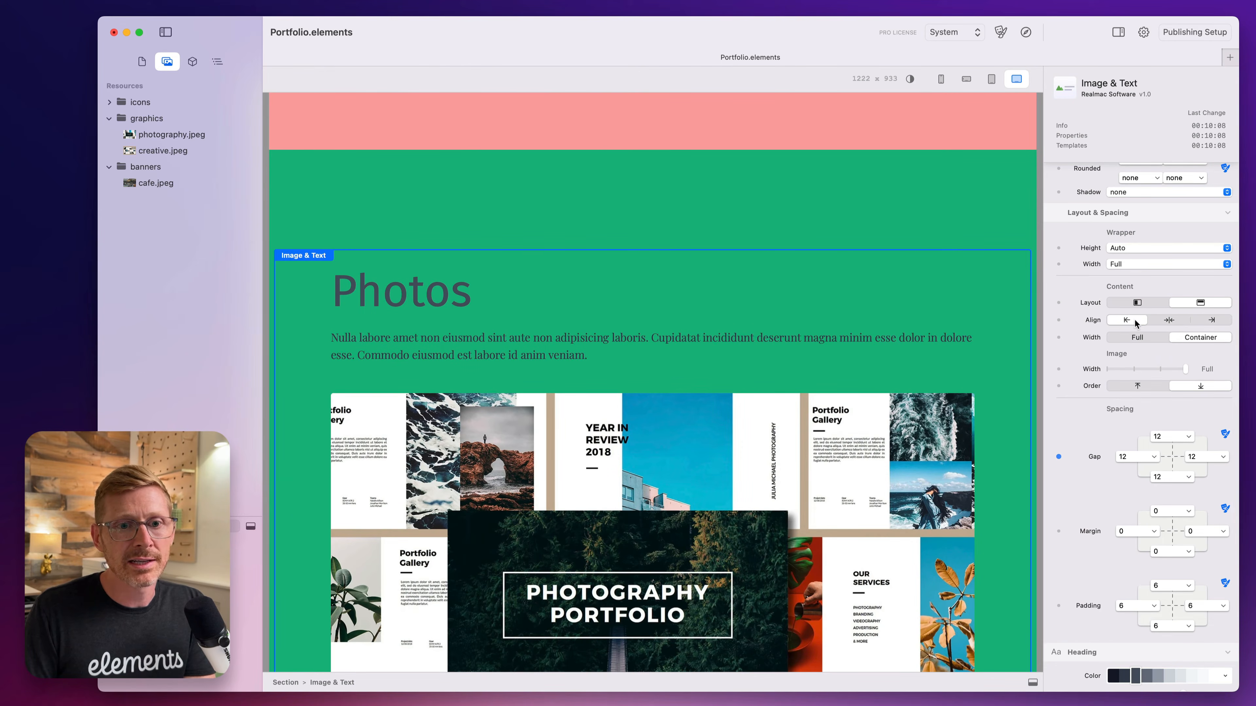
Order the stacked image above the text at 1/2 width, and try the Full content width before restoring Container.
click(1146, 389)
drag(1176, 372, 1136, 372)
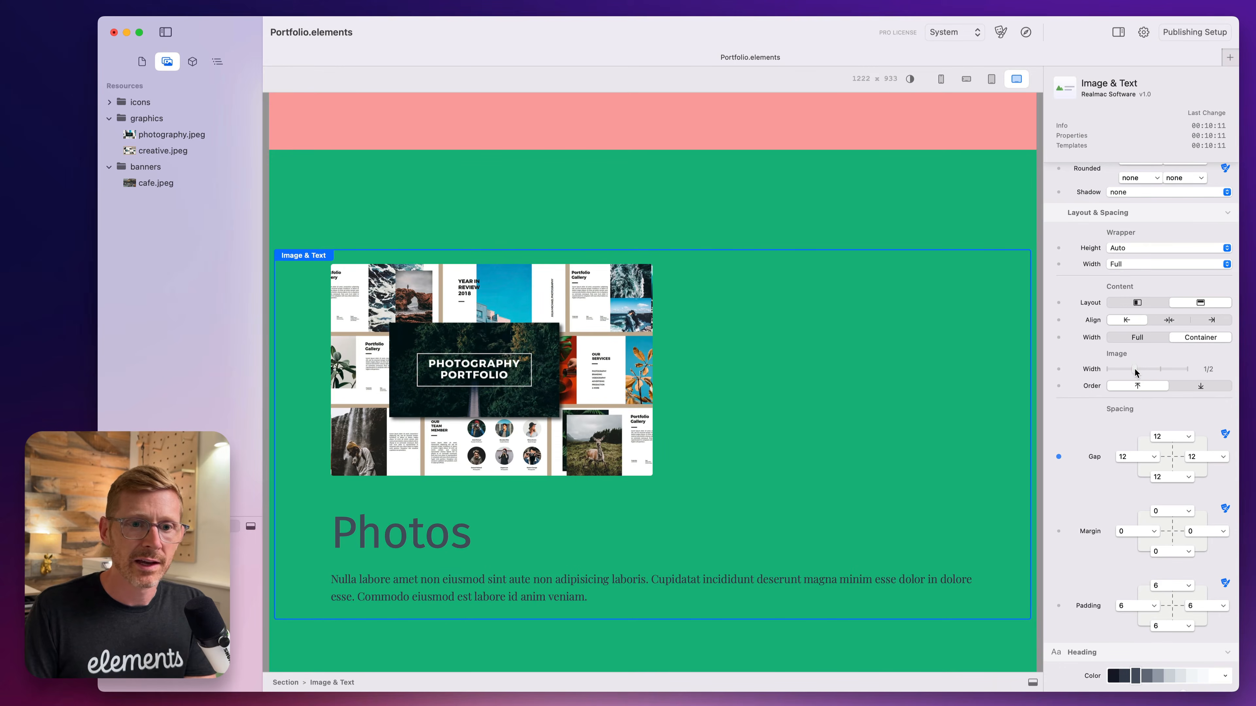
click(1162, 339)
click(1192, 340)
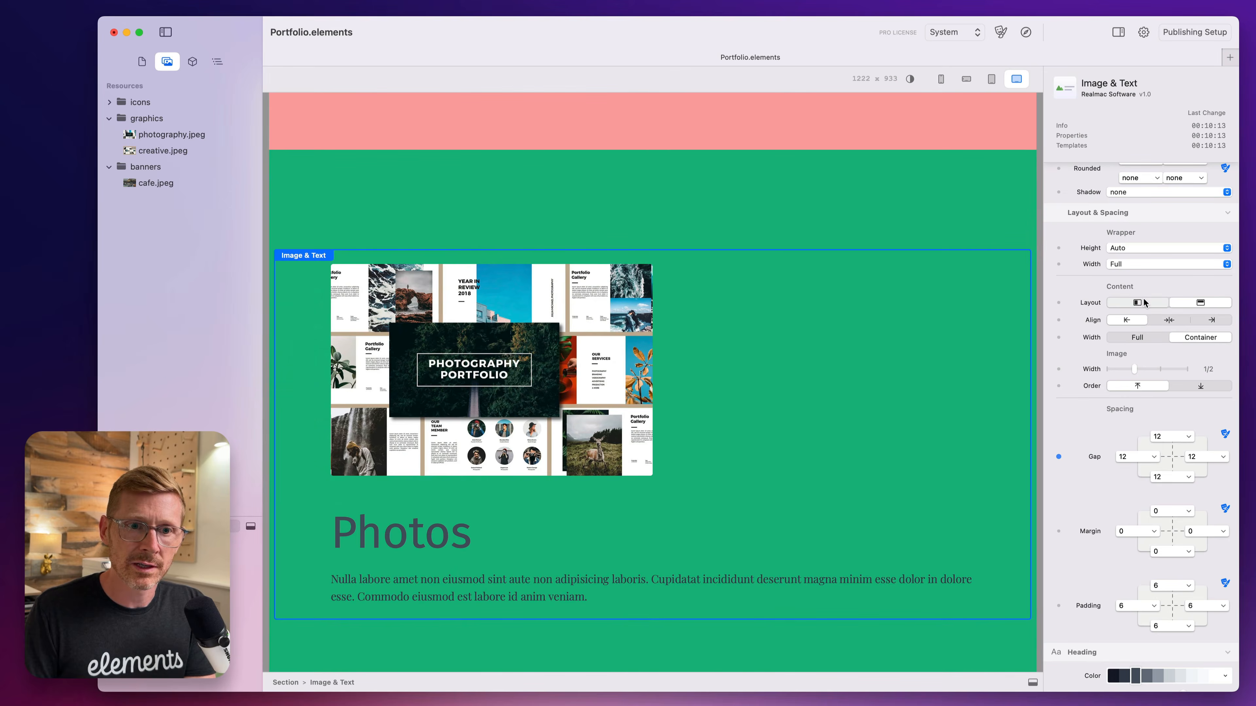
Return the Photos component to the side-by-side layout and set its image width to 2/3.
click(1144, 303)
click(1163, 376)
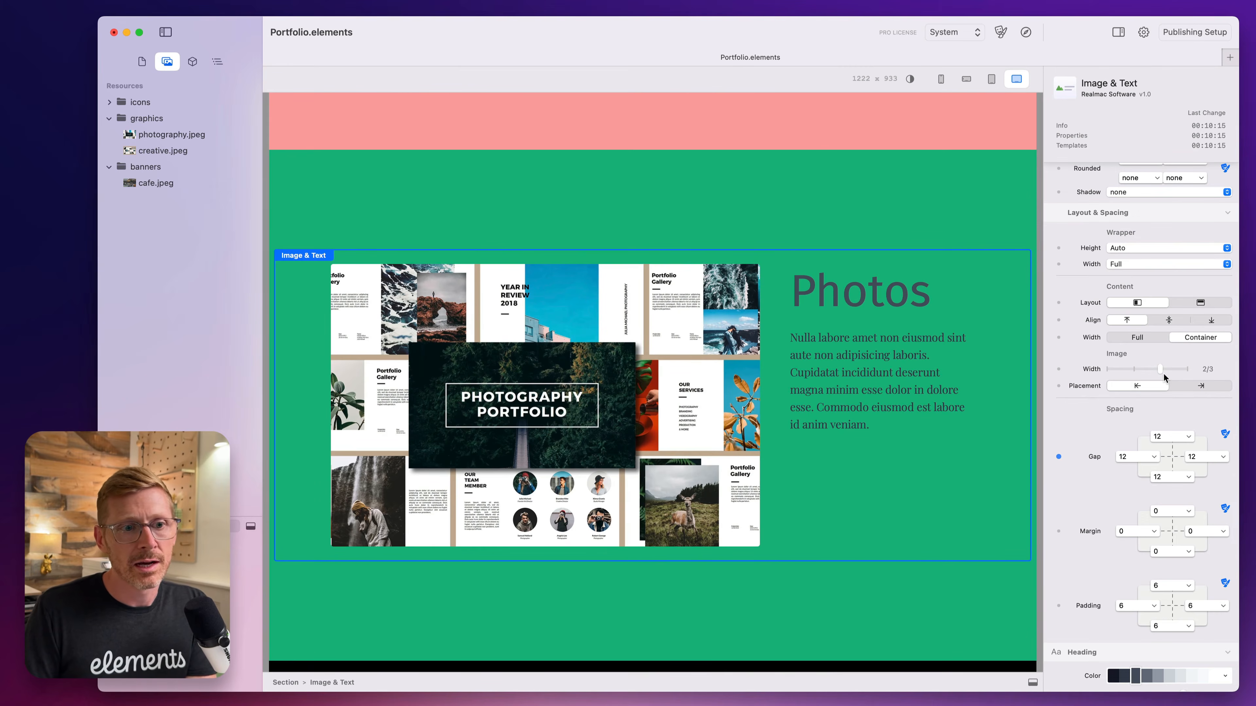
Change the green section's background color to black.
click(692, 166)
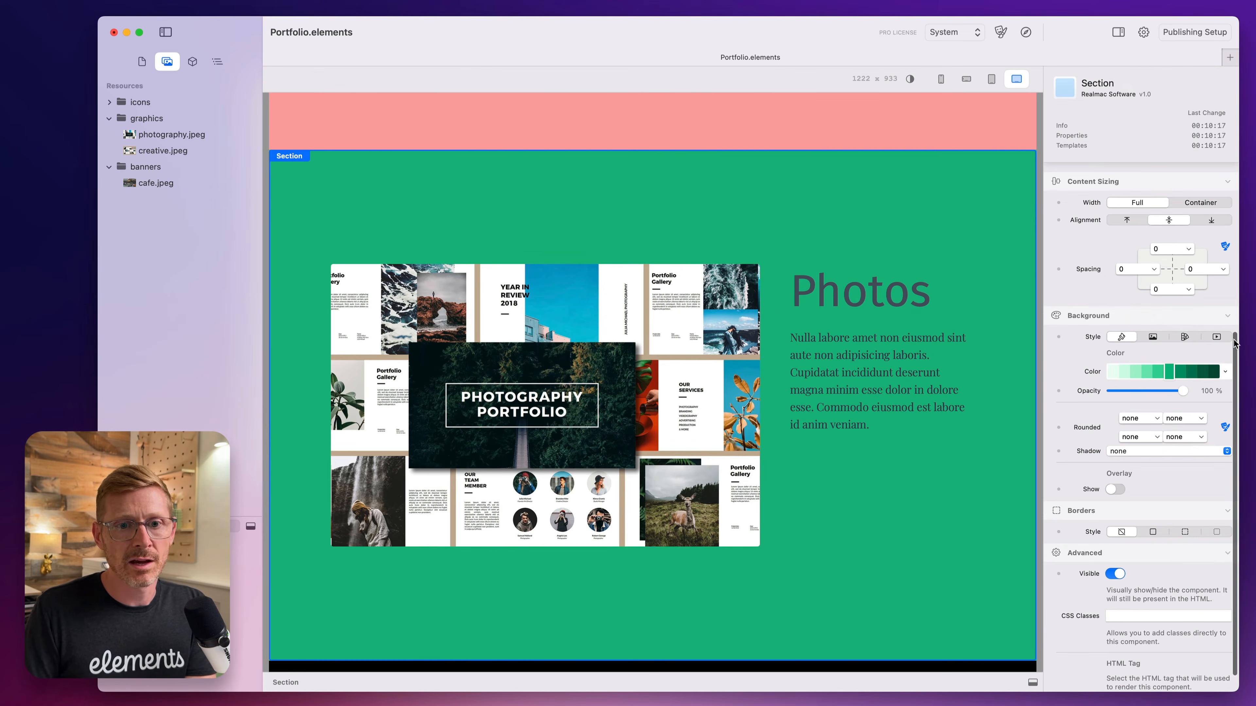
click(1225, 371)
click(1205, 444)
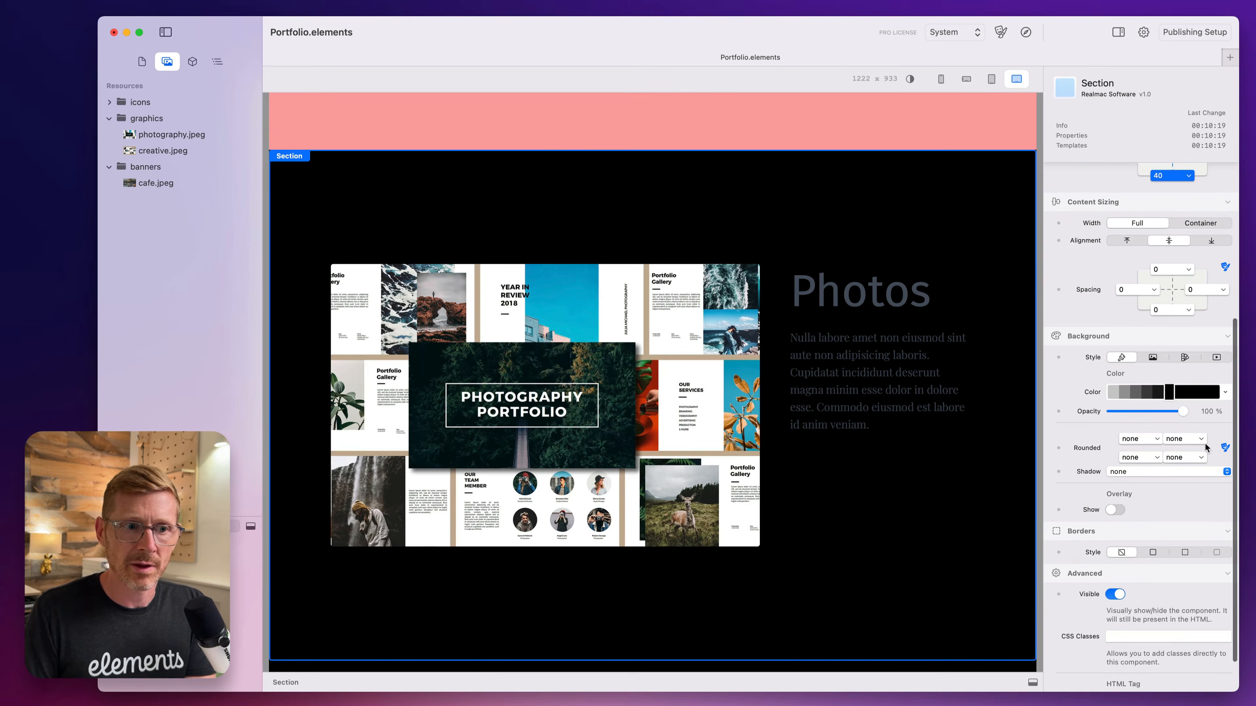
Recolor the Photos component's heading and body text white.
click(849, 327)
scroll(1187, 470, down, 5)
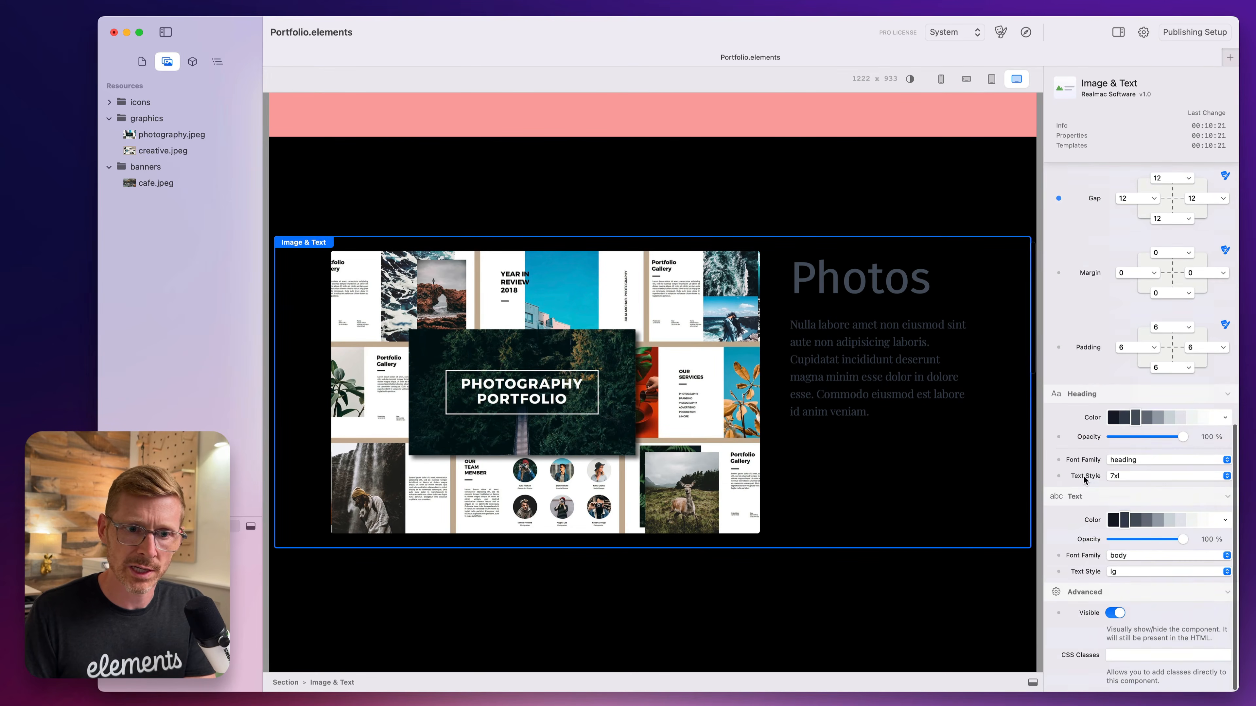
click(1214, 421)
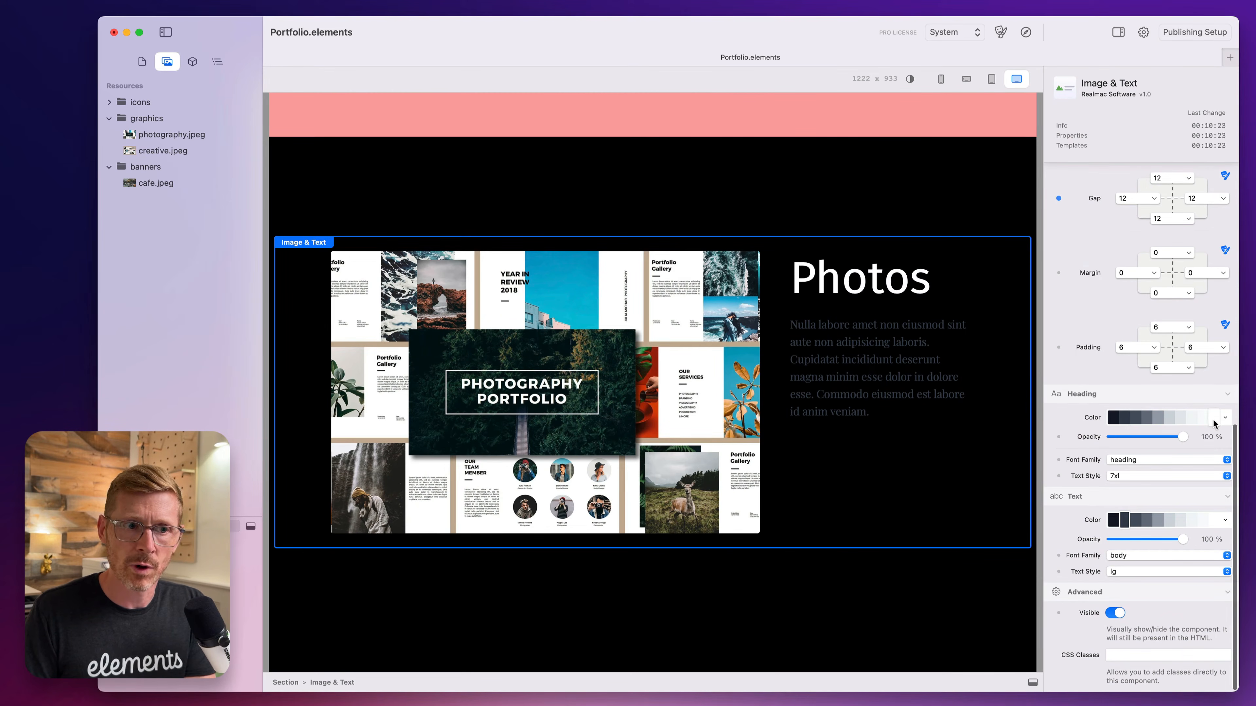
click(1212, 520)
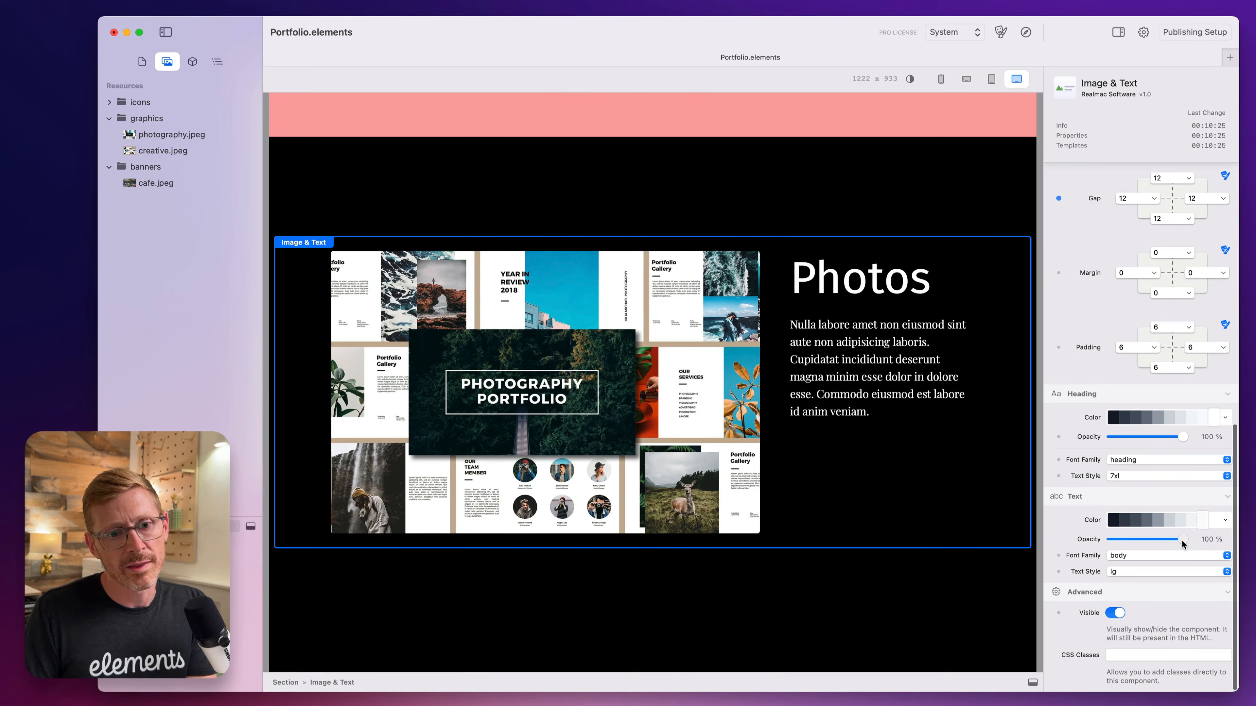
Keep the Photos body text fully opaque and try several gray shades, settling on a light gray.
drag(1182, 539, 1219, 550)
click(1189, 520)
click(1170, 519)
click(1149, 517)
click(1166, 520)
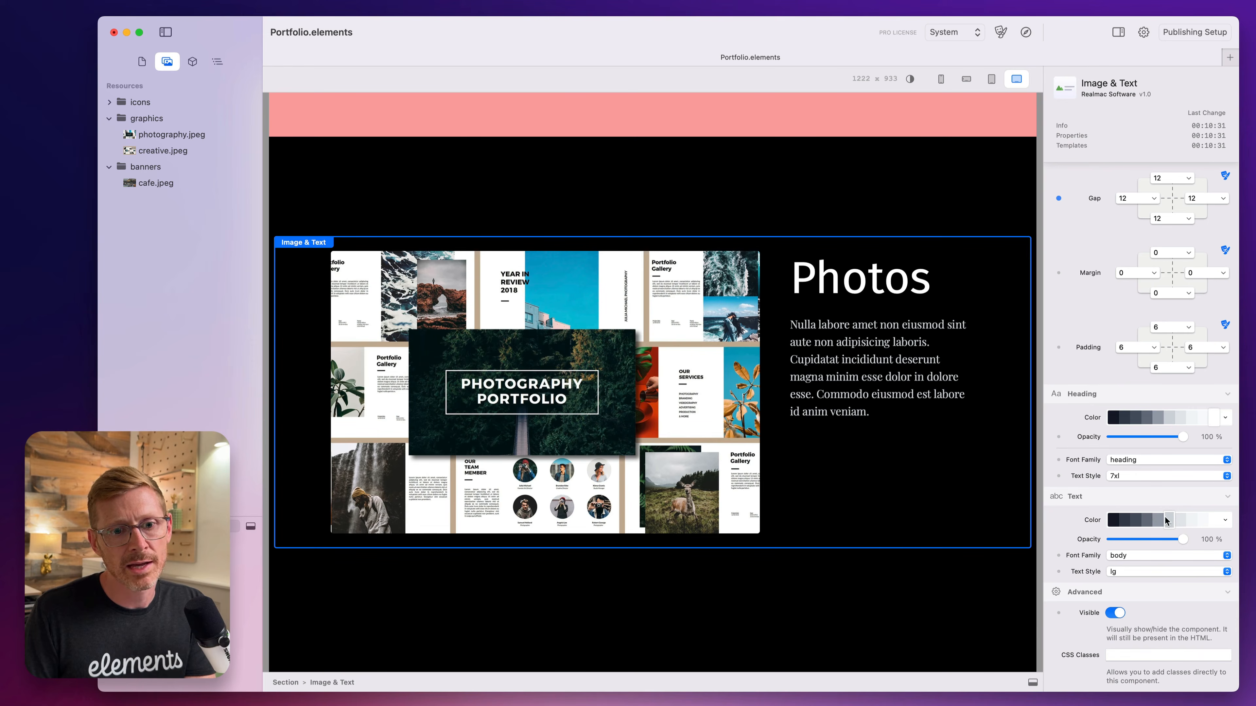
Place the Photos component's image after the text.
click(613, 154)
scroll(851, 315, down, 3)
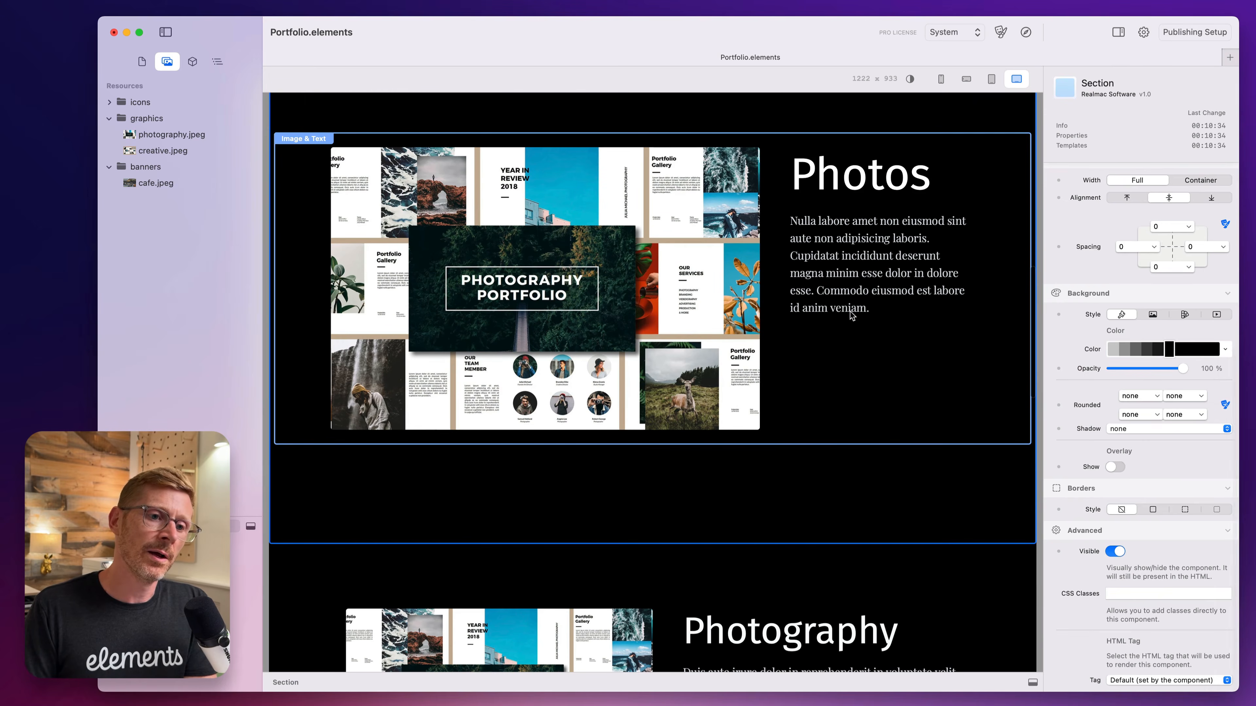
click(851, 316)
click(1220, 367)
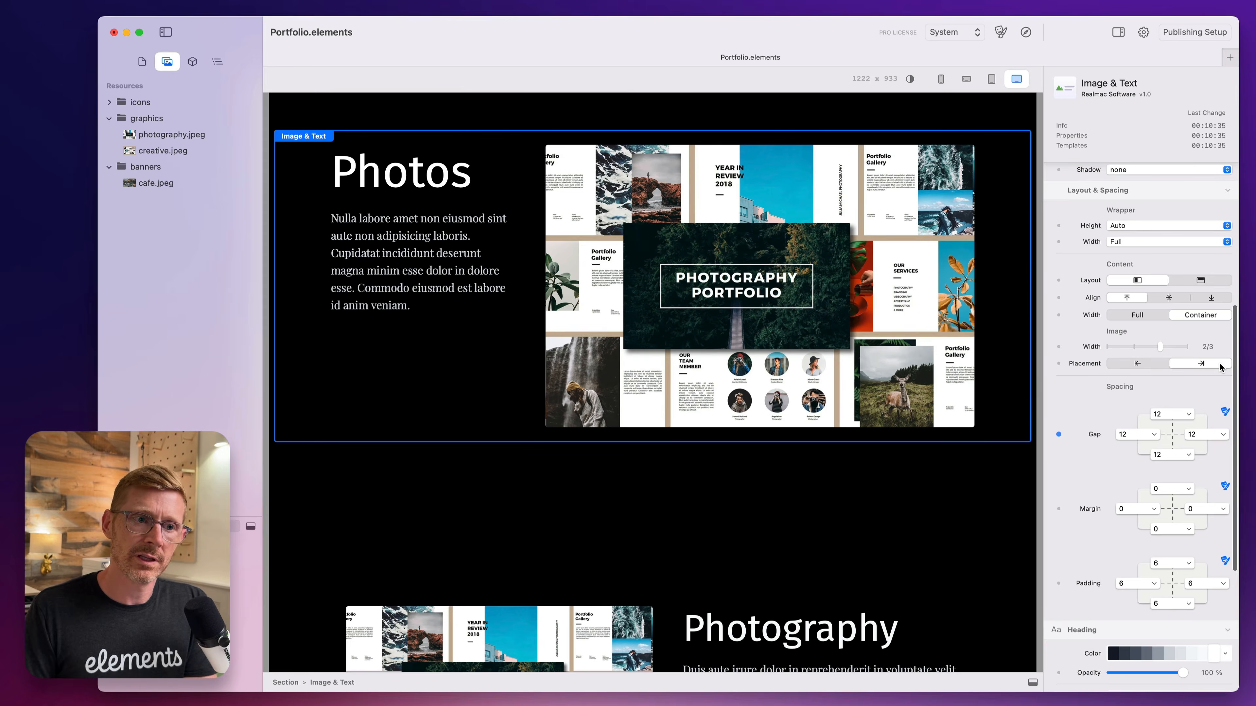
click(633, 484)
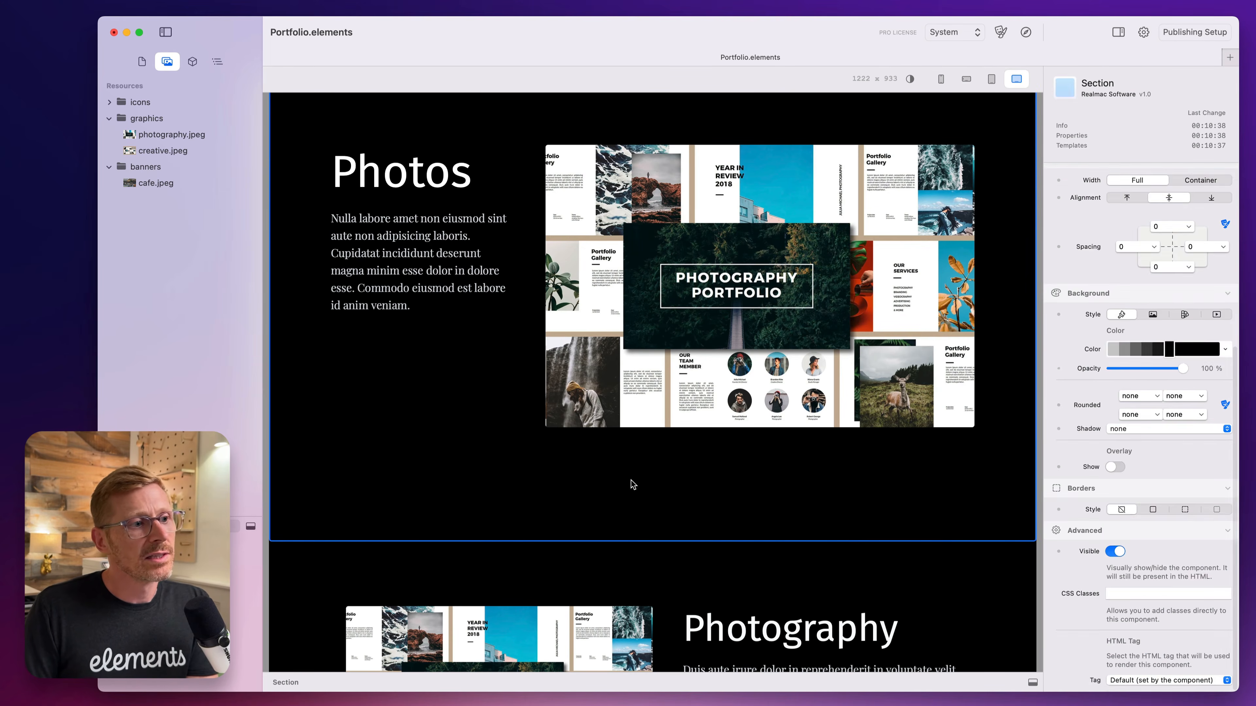
click(669, 260)
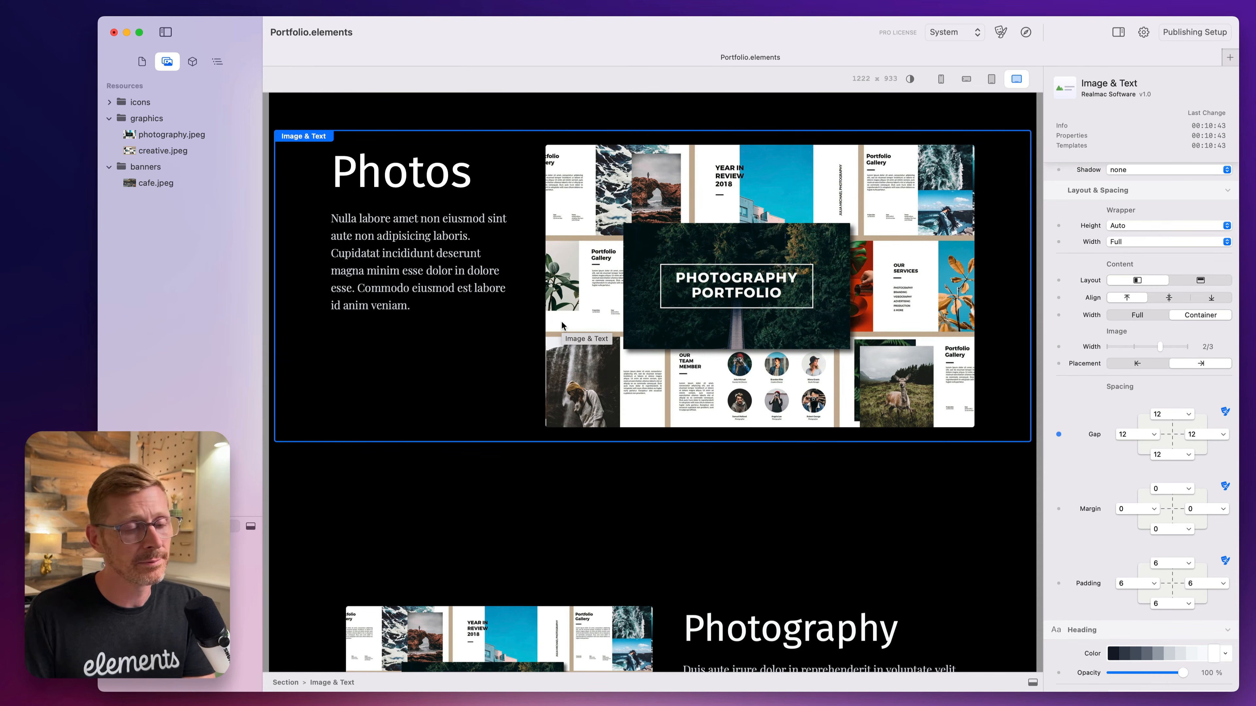
Examine the Photography and Creative components below the Photos section and locate the global Image & Text entry in the component library.
scroll(724, 340, down, 2)
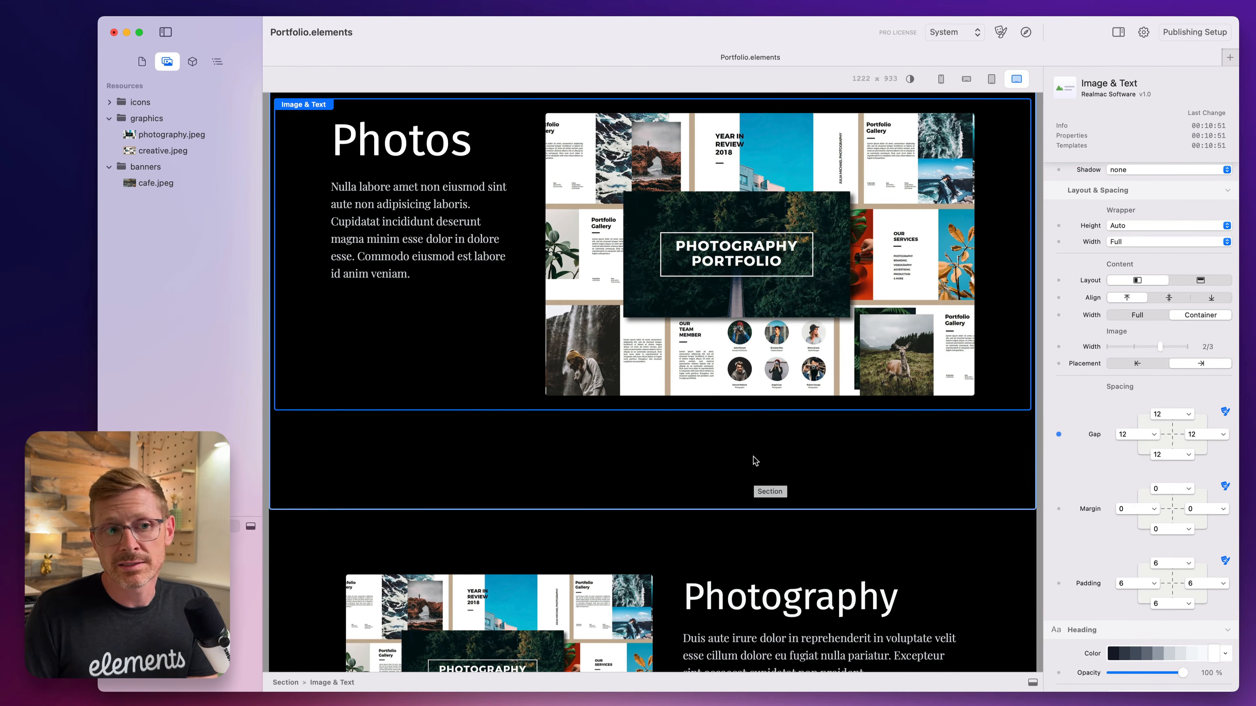
scroll(568, 473, down, 5)
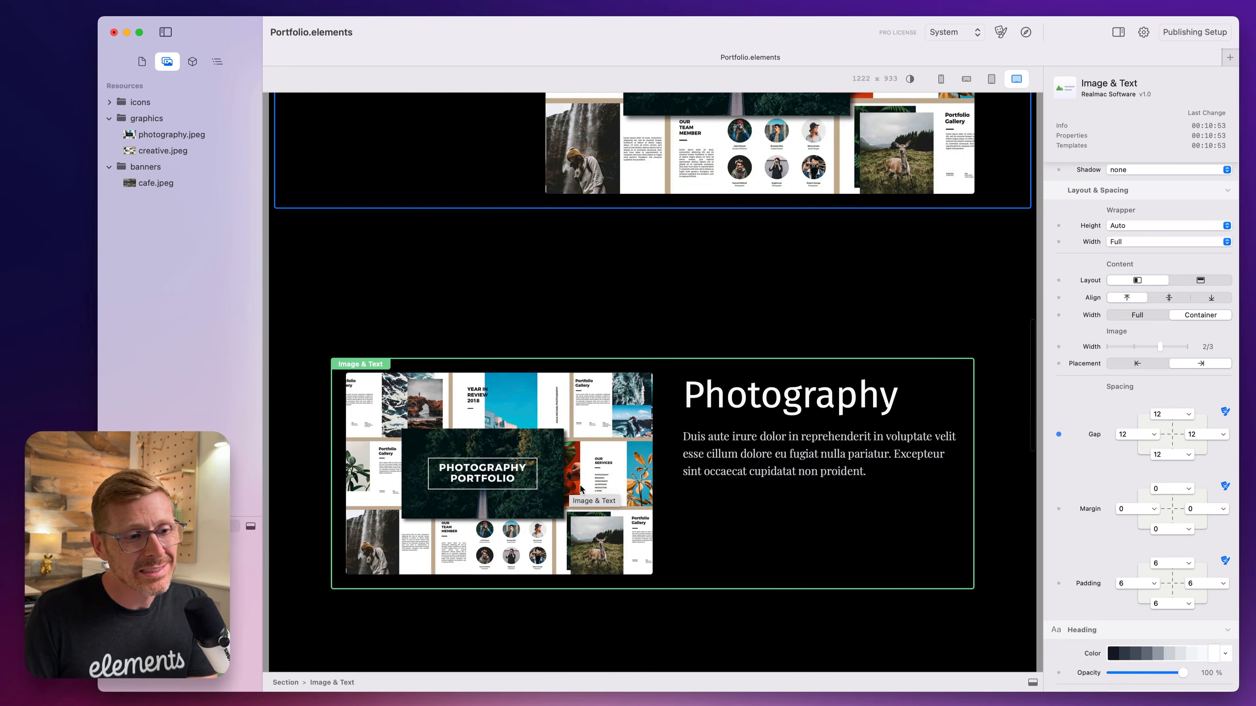
scroll(581, 489, down, 3)
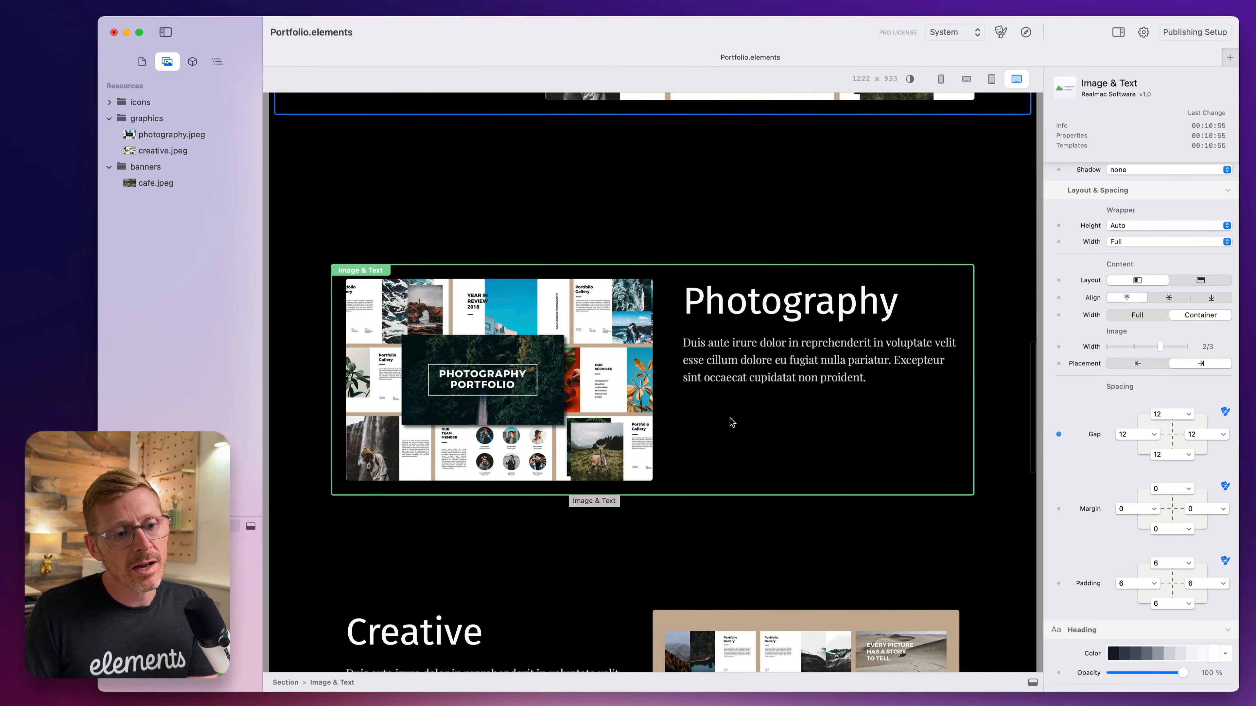
scroll(731, 422, down, 4)
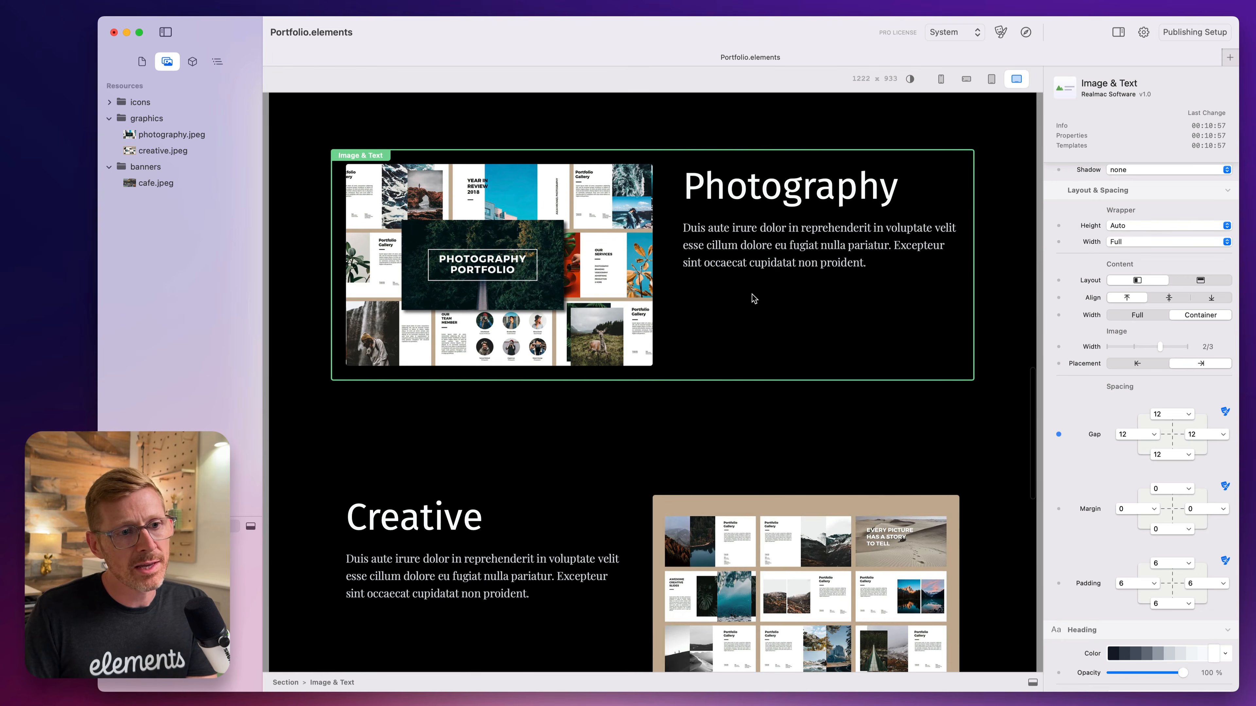
click(751, 283)
click(192, 61)
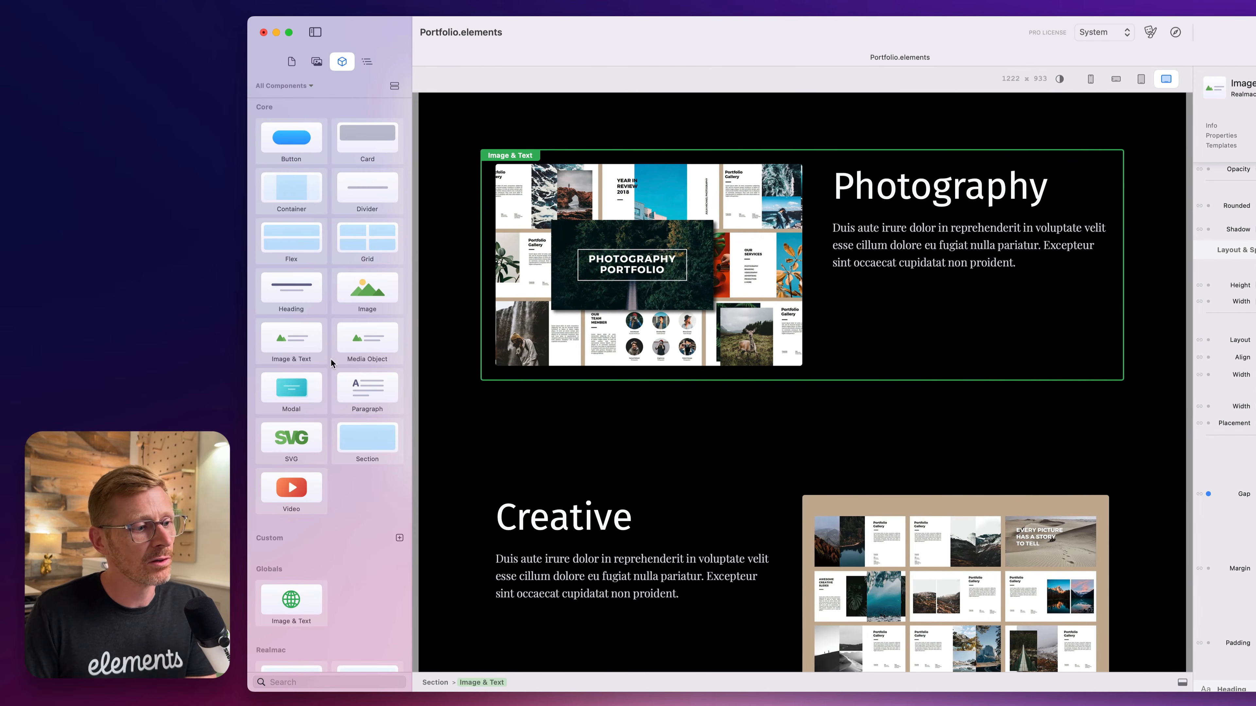
scroll(346, 554, down, 3)
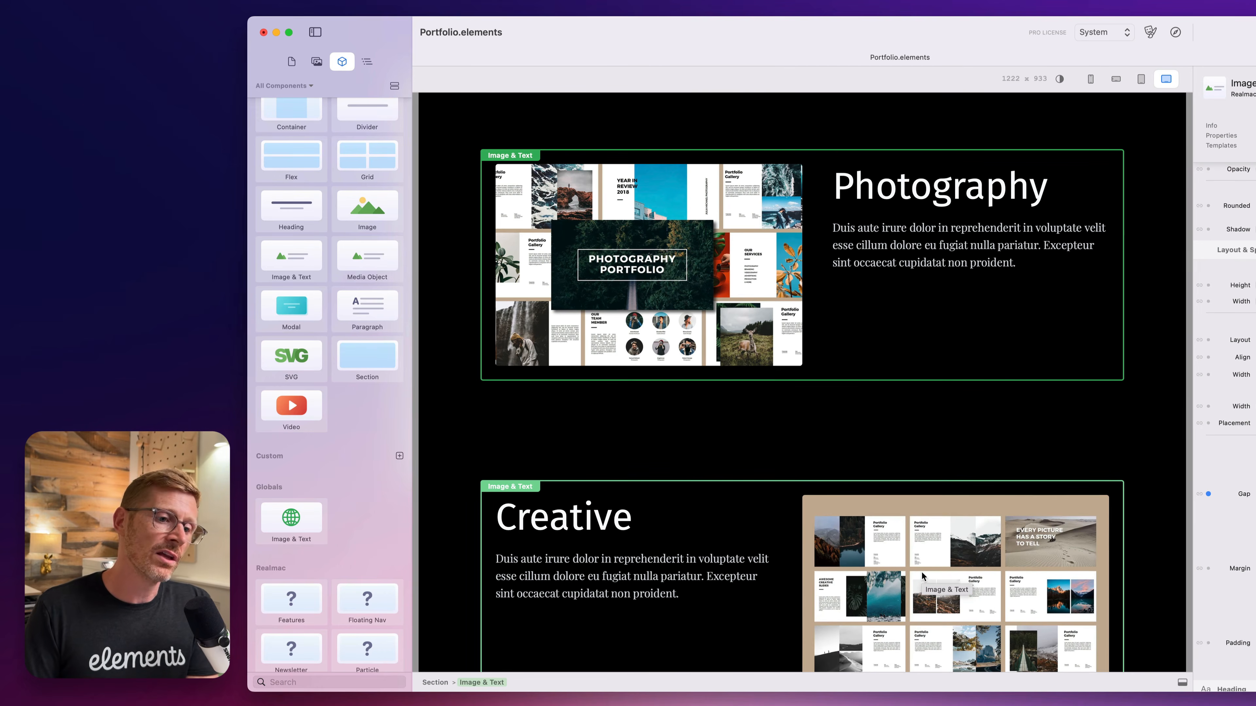
scroll(922, 575, up, 2)
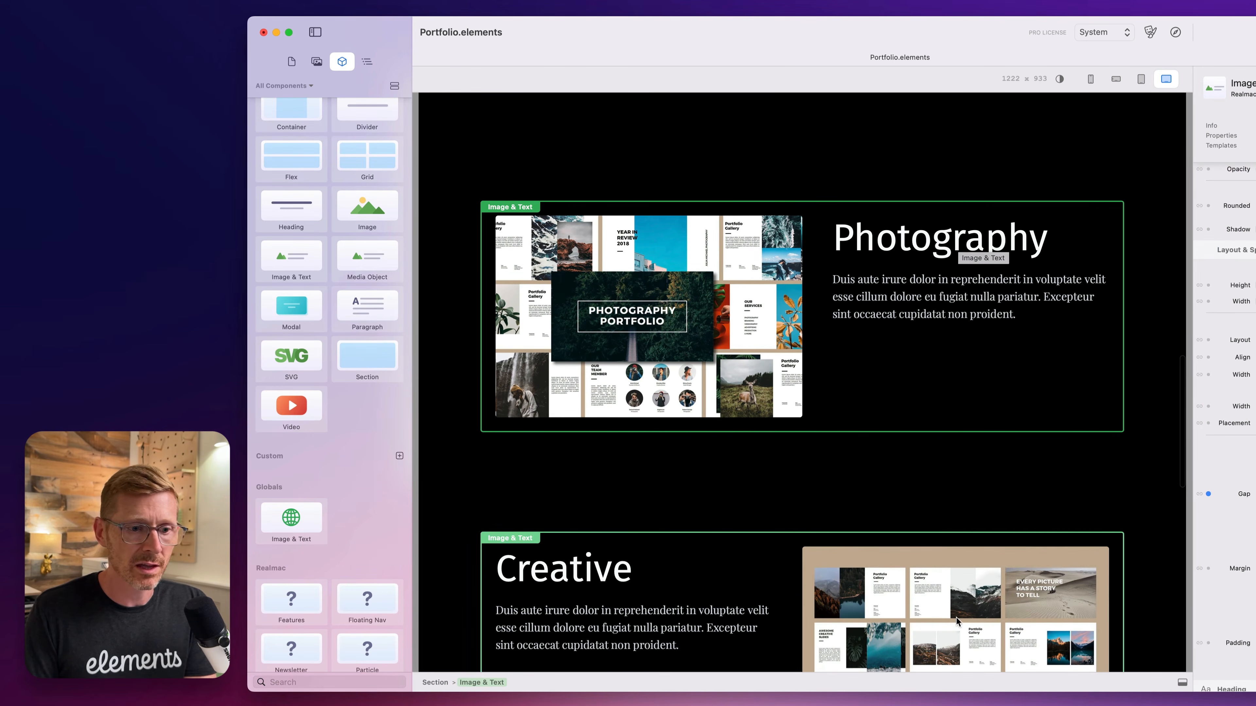
scroll(955, 622, down, 3)
scroll(956, 622, down, 3)
scroll(953, 622, up, 10)
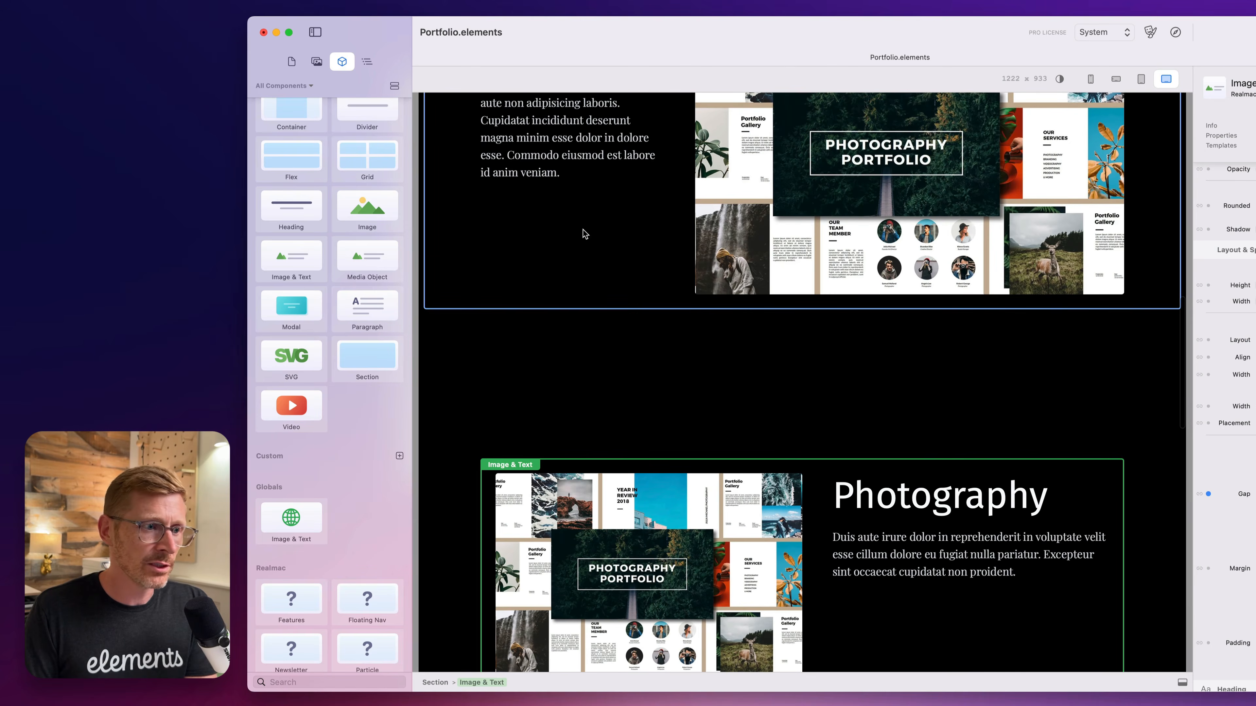
Replace the Photos component in its section with the global Image & Text component.
scroll(588, 245, up, 6)
key(Delete)
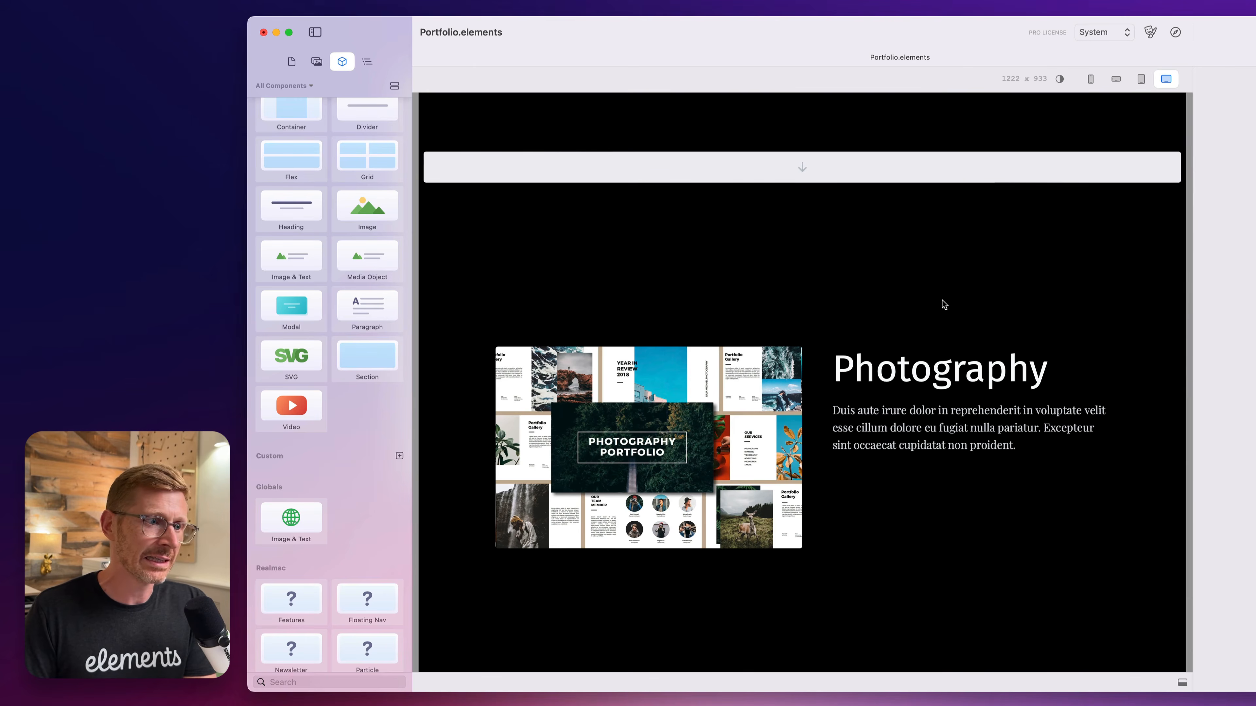
drag(282, 514, 810, 184)
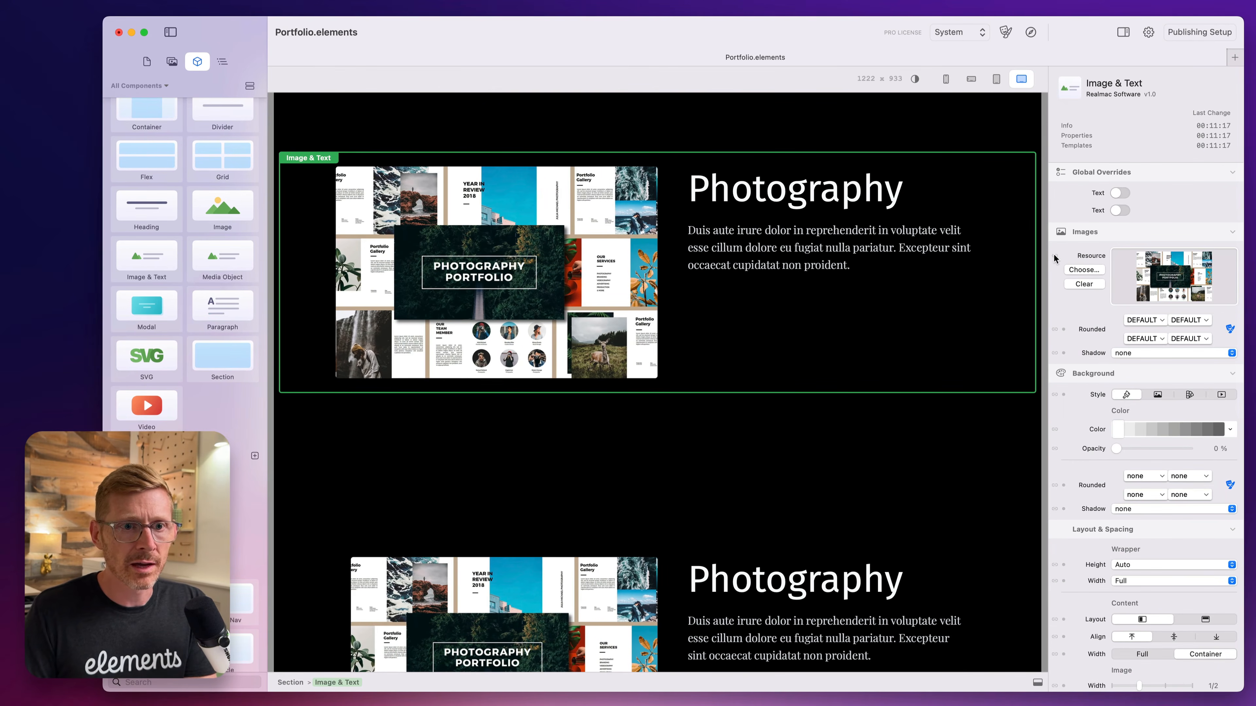
Override the new global instance's image resource and assign creative.jpeg to it.
click(1054, 257)
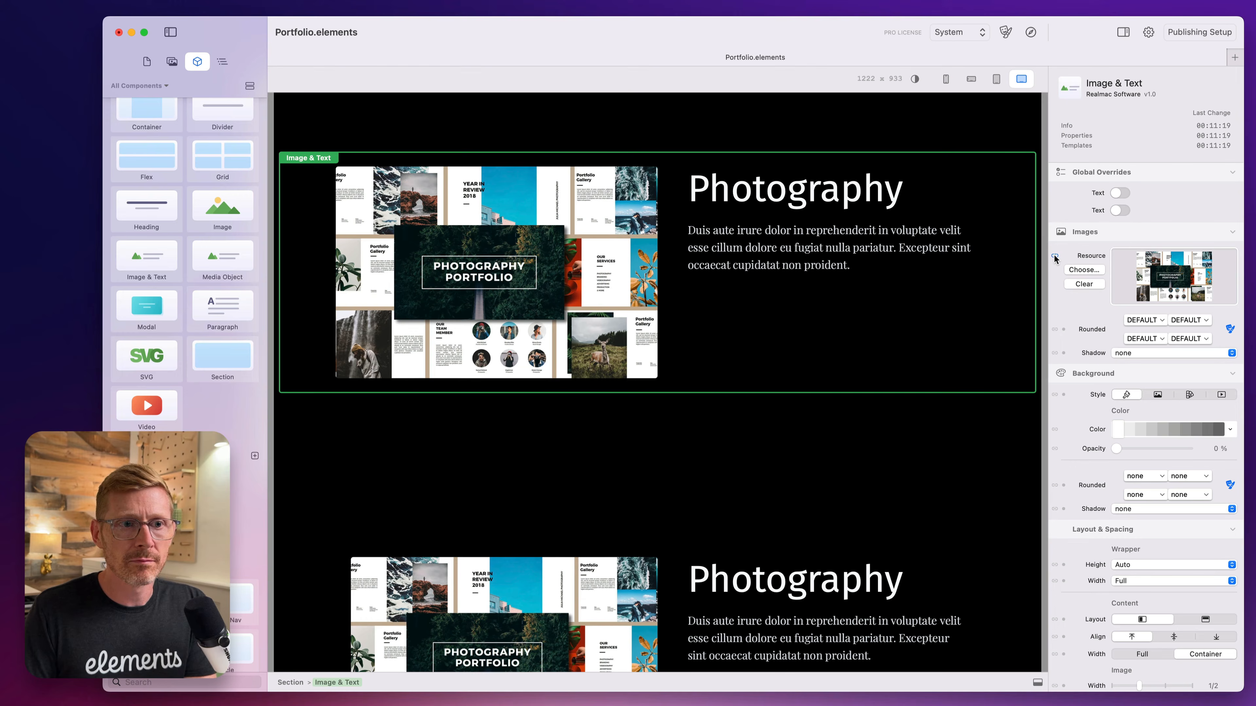
click(173, 62)
drag(163, 156, 1182, 269)
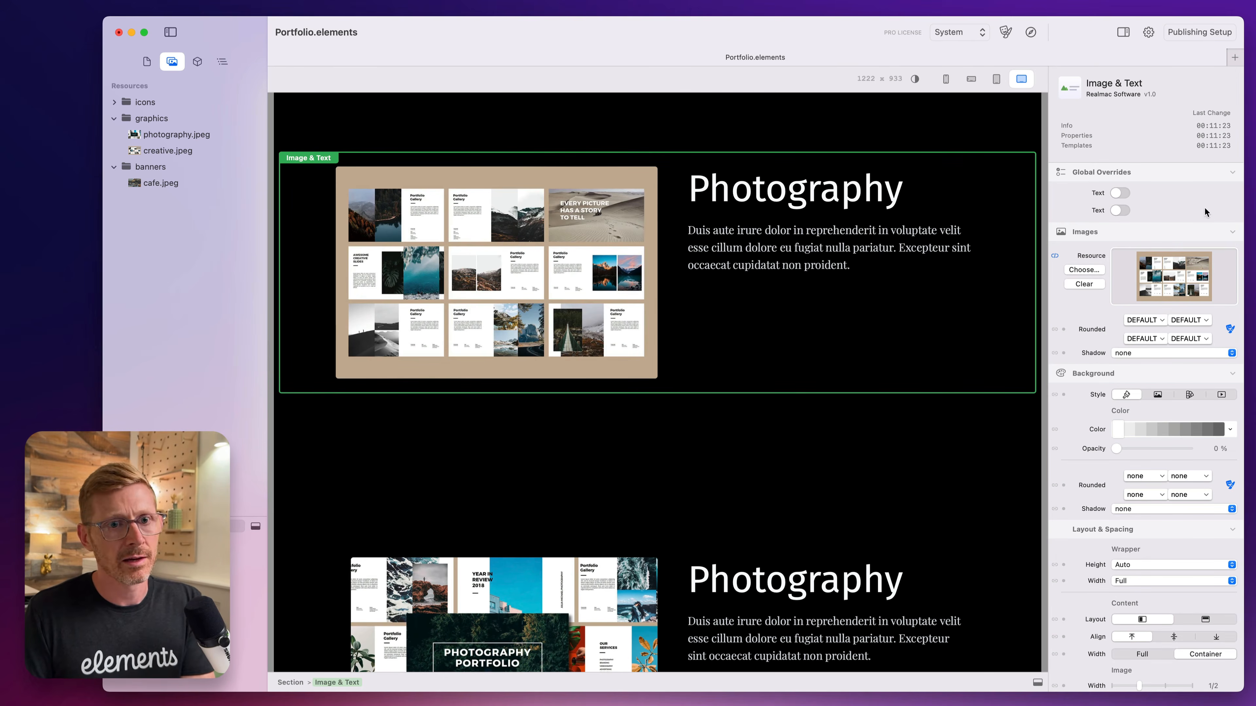
Enable the heading text override on the new global instance and change its heading to "Sandy Image".
click(1119, 193)
click(875, 195)
click(901, 194)
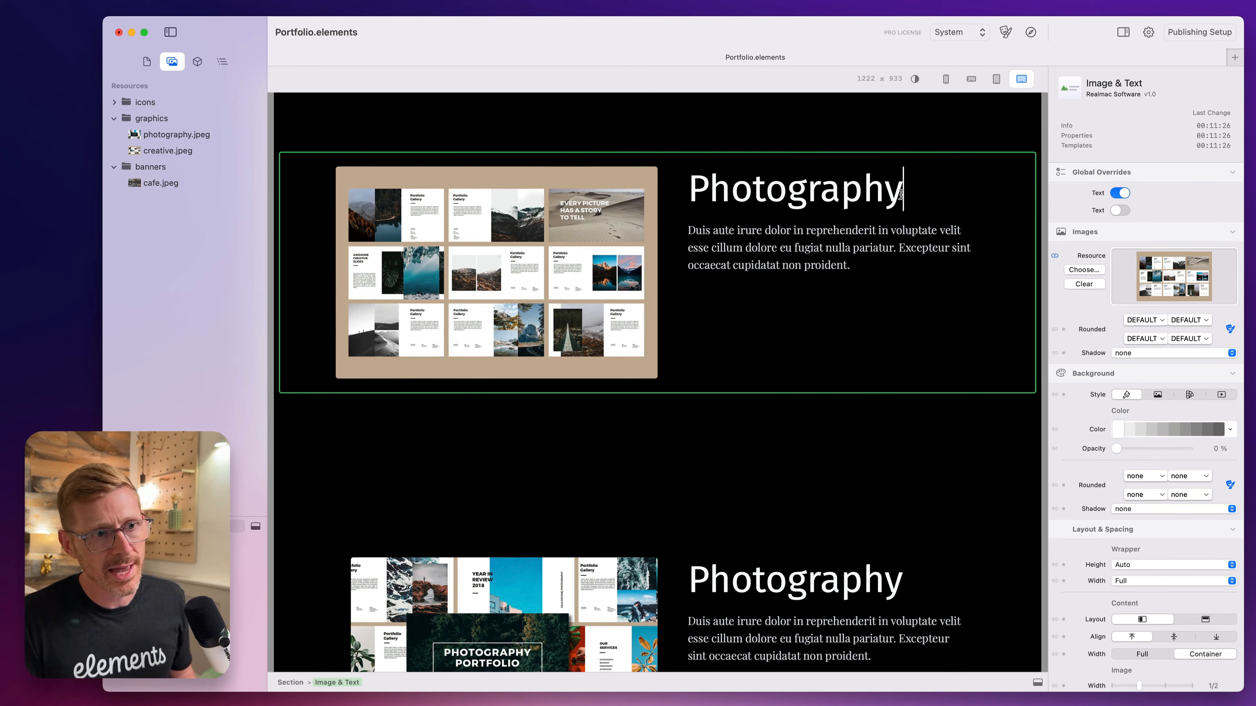
drag(901, 194, 610, 161)
text(Sand)
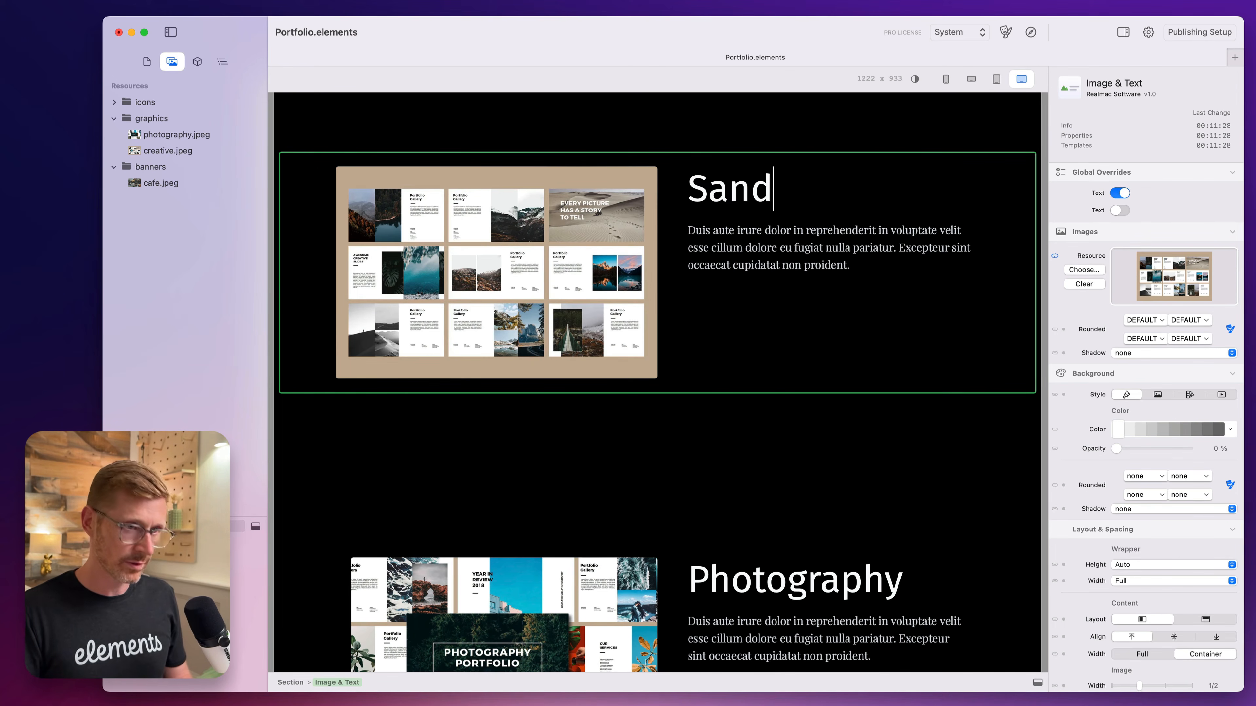
text(y IMage)
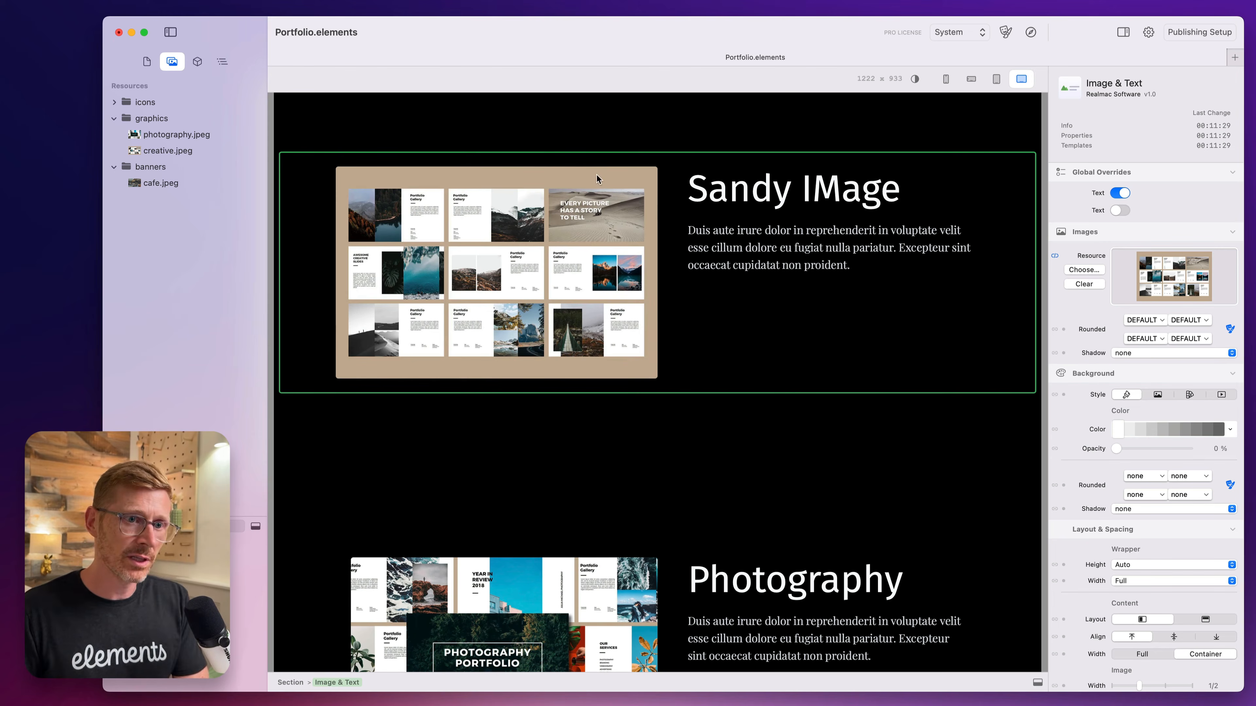
key(BackSpace)
key(BackSpace)
key(BackSpace)
key(BackSpace)
text(mage)
click(544, 138)
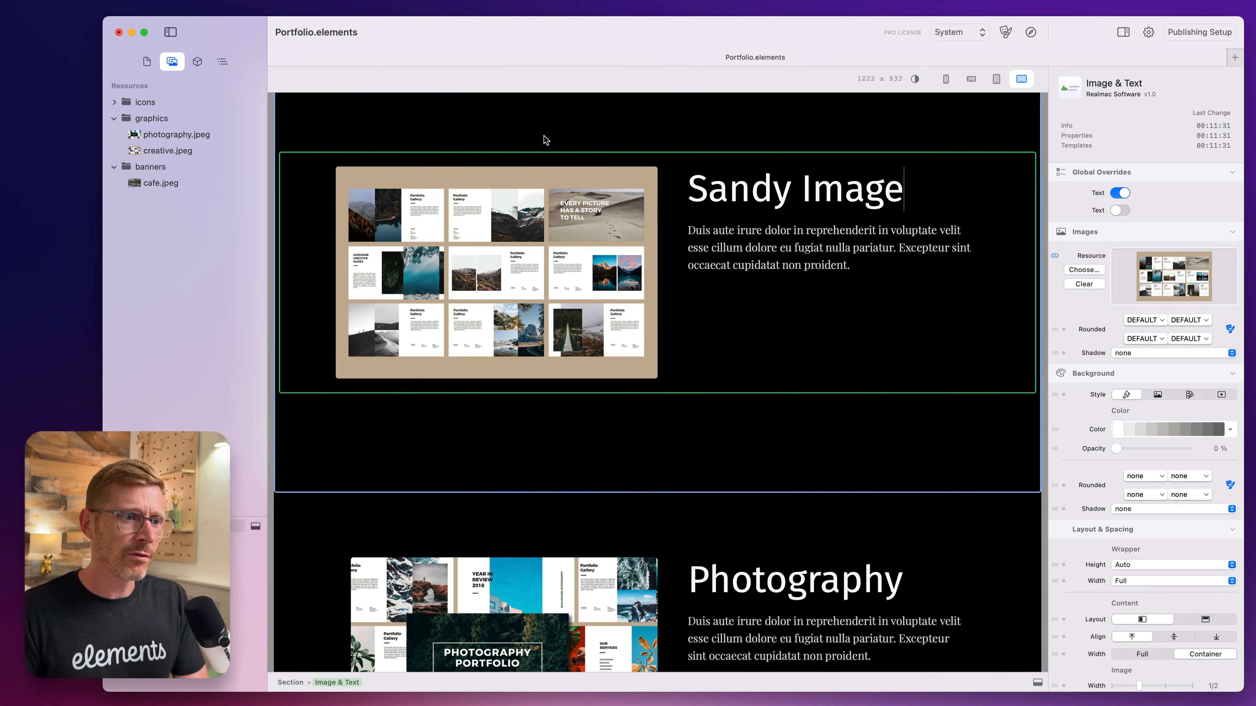
Set the global component's heading opacity to 63 % and check the Photography and Creative instances.
scroll(1137, 515, down, 10)
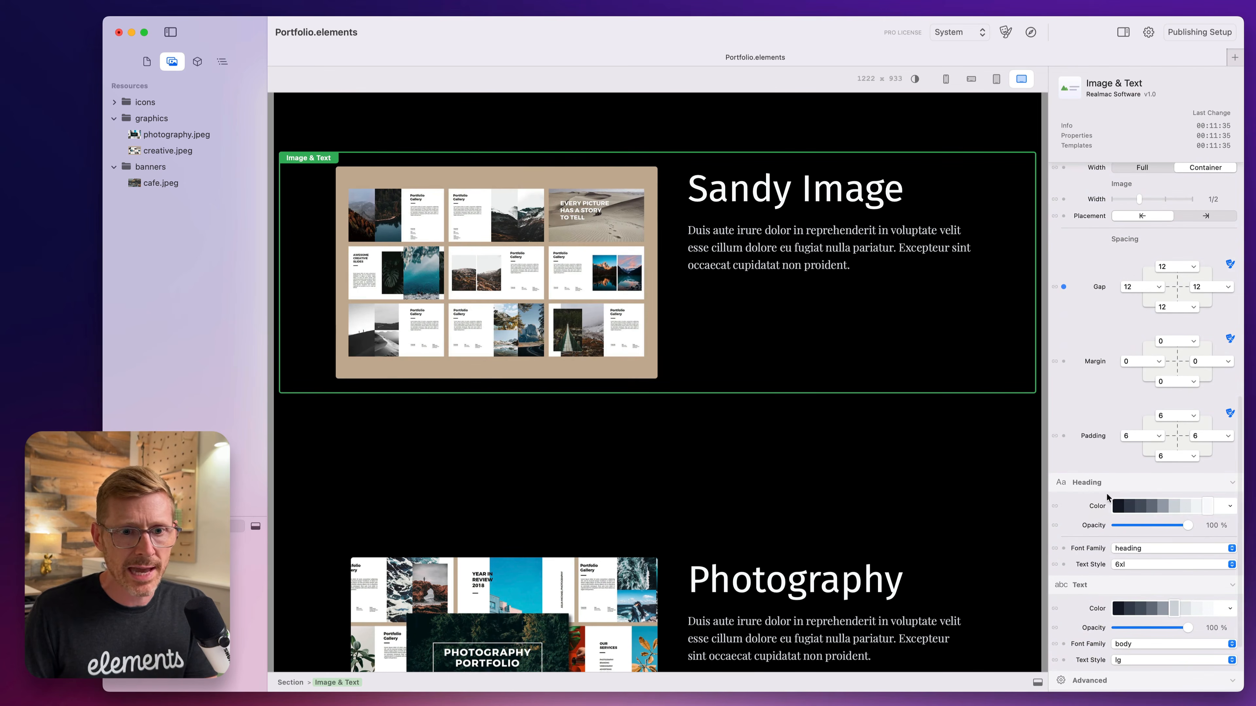
mouse_move(1168, 524)
mouse_down()
mouse_move(1121, 525)
mouse_move(1161, 525)
mouse_up()
scroll(957, 486, down, 2)
scroll(955, 490, down, 5)
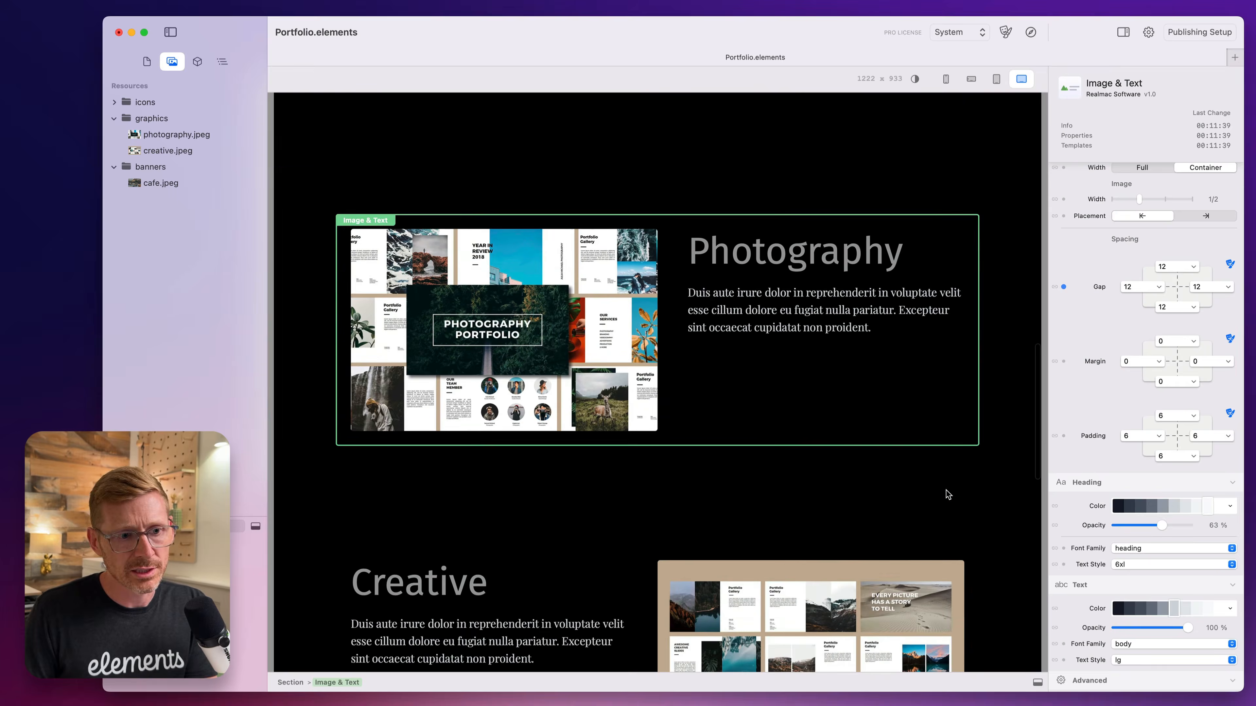
Open the color choices for the global component's heading.
click(1220, 512)
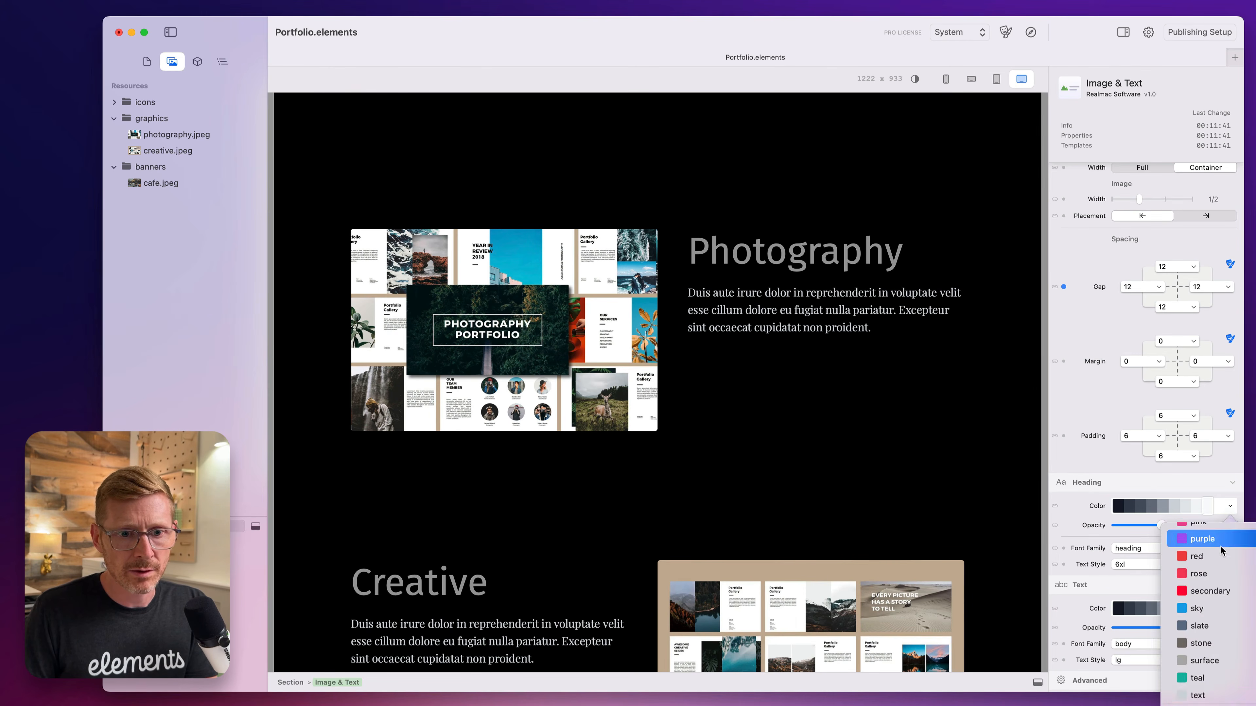